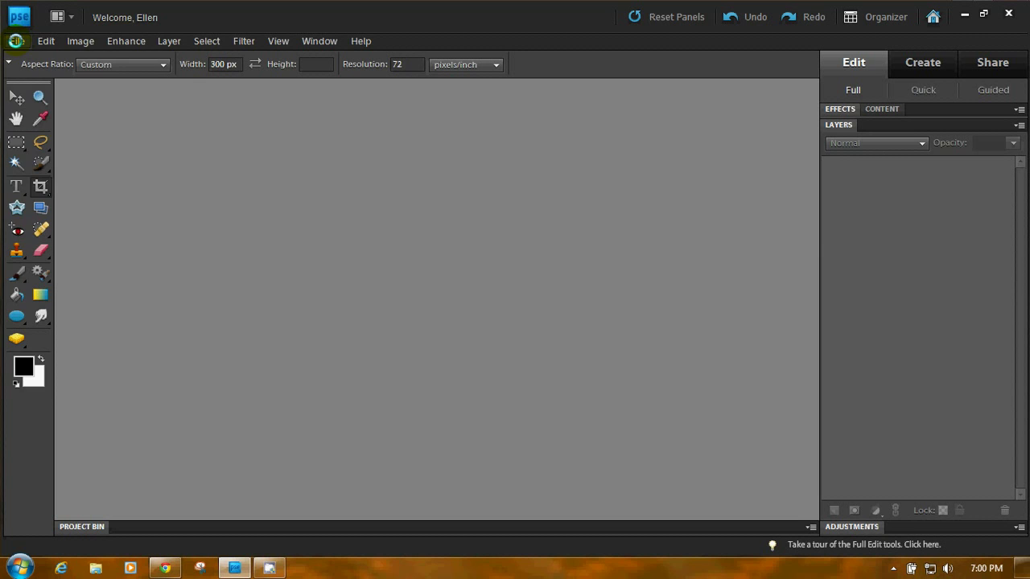
Open photos P1310980, P1310986, P1310987, P1320141, P1320247 and P1320496 from July 2012 Photos
left_click(16, 40)
left_click(32, 67)
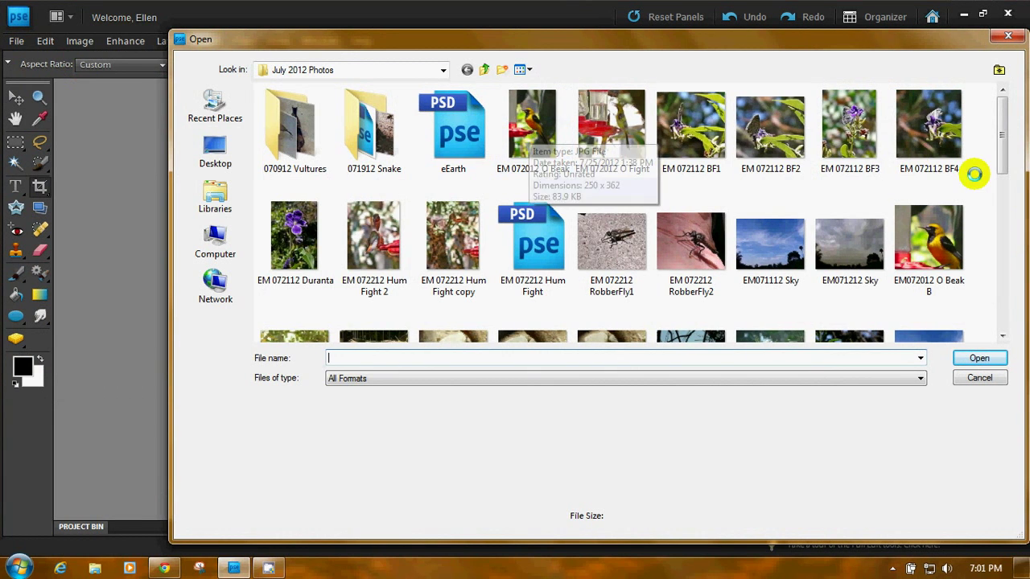
left_click_drag(998, 122, 1023, 188)
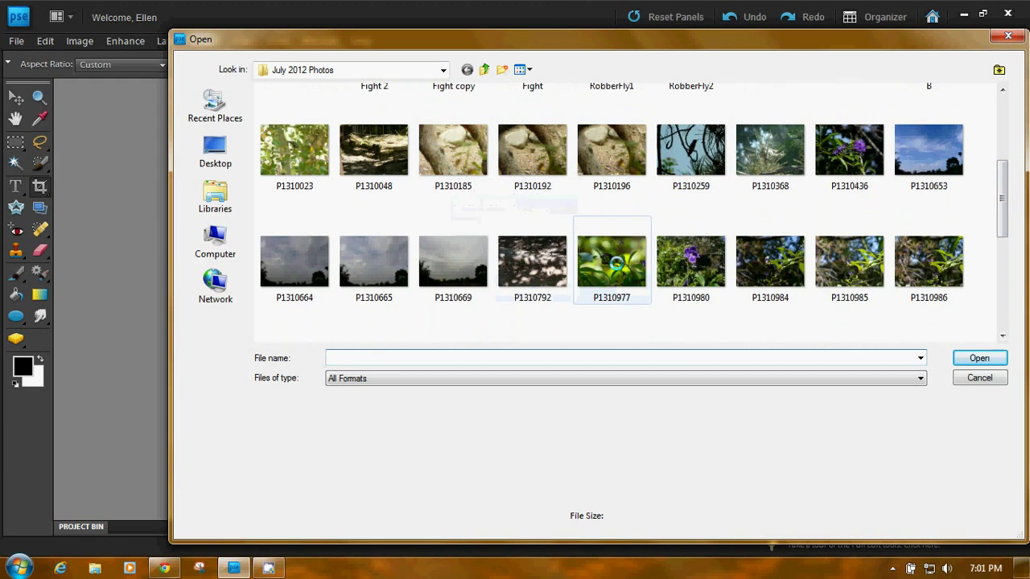
left_click(682, 269)
left_click(933, 267, "ctrl")
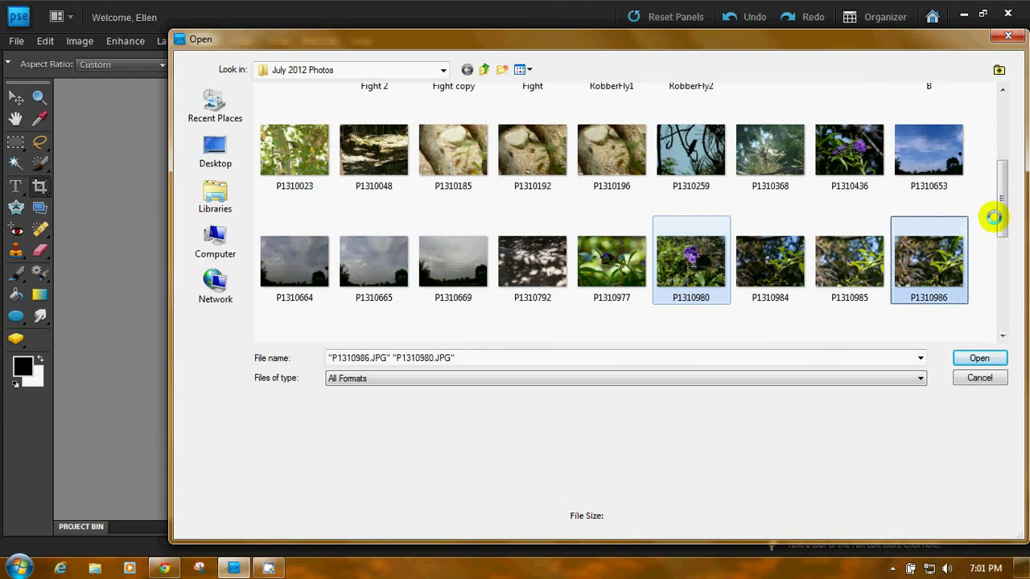
left_click_drag(1003, 214, 1001, 263)
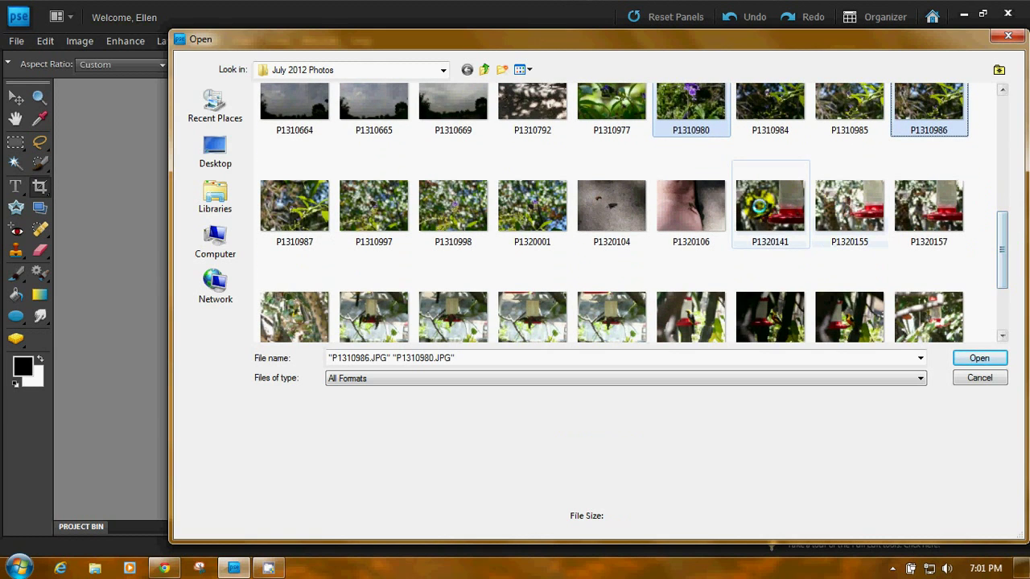
left_click(772, 319, "ctrl")
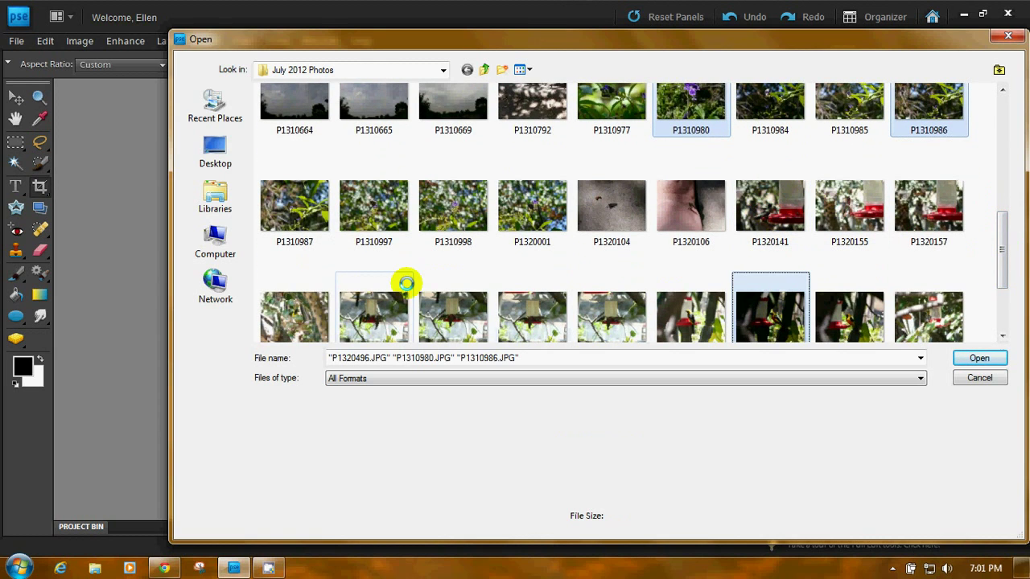
left_click(287, 322, "ctrl")
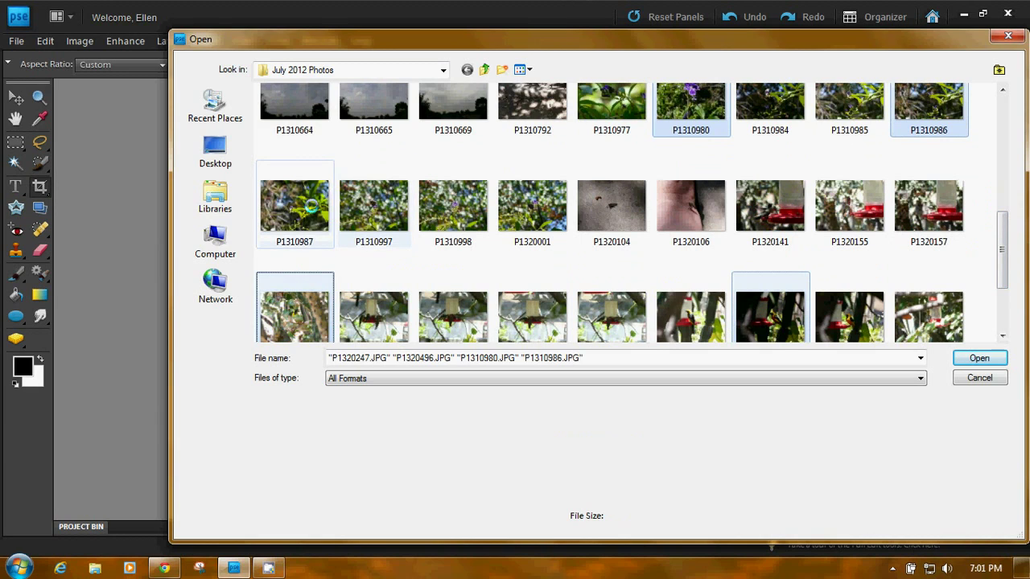
left_click(307, 204, "ctrl")
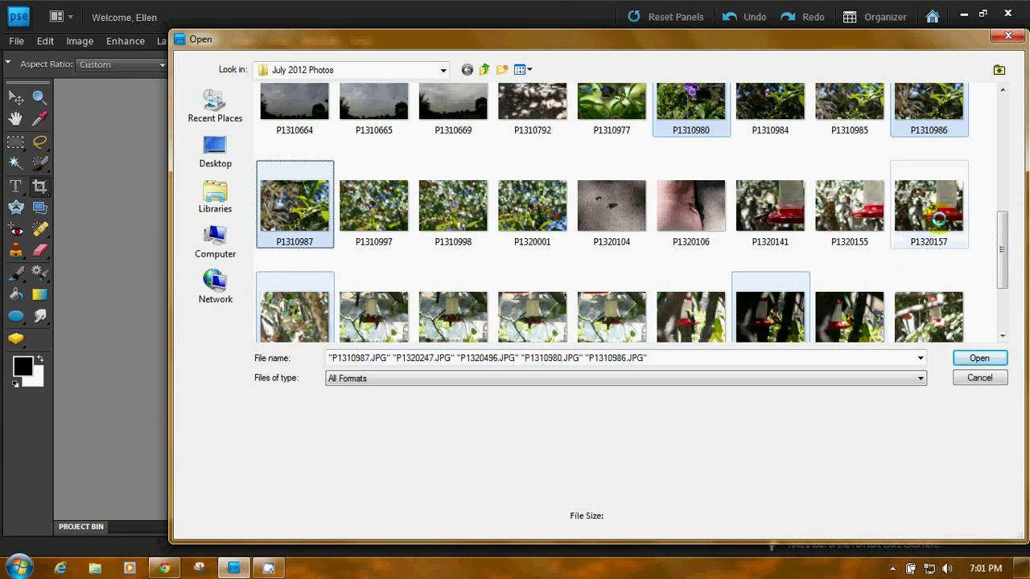
left_click(774, 208, "ctrl")
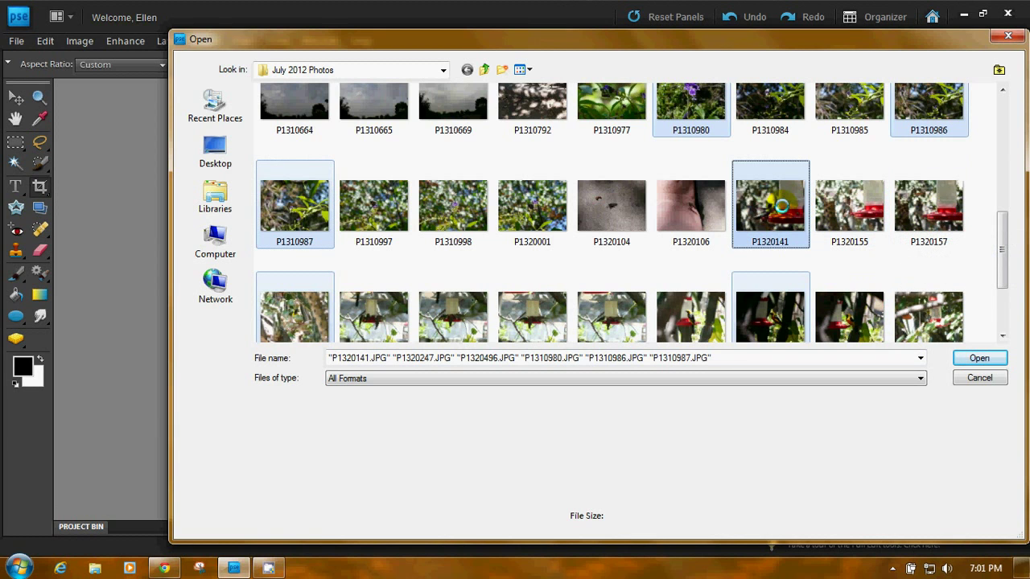
left_click(977, 359)
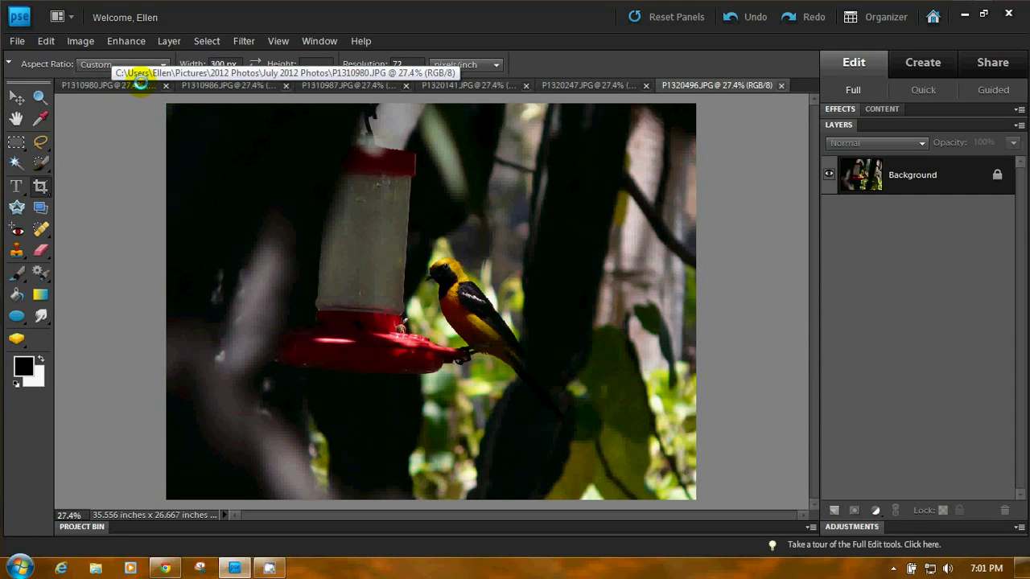
Float the P1310980 flower photo in its own window near the workspace centre
left_click(140, 83)
left_click_drag(140, 83, 175, 198)
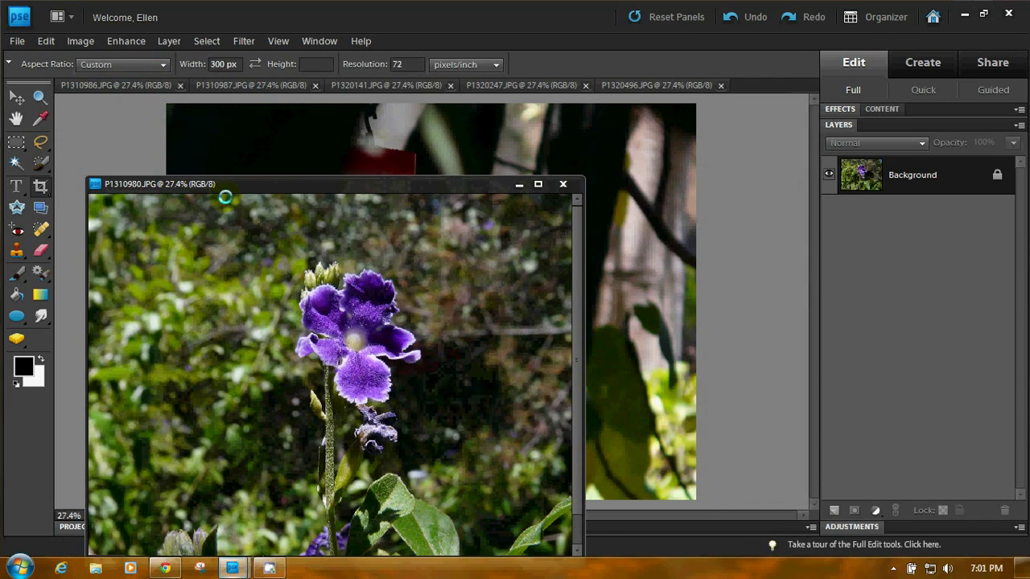
left_click_drag(356, 180, 566, 120)
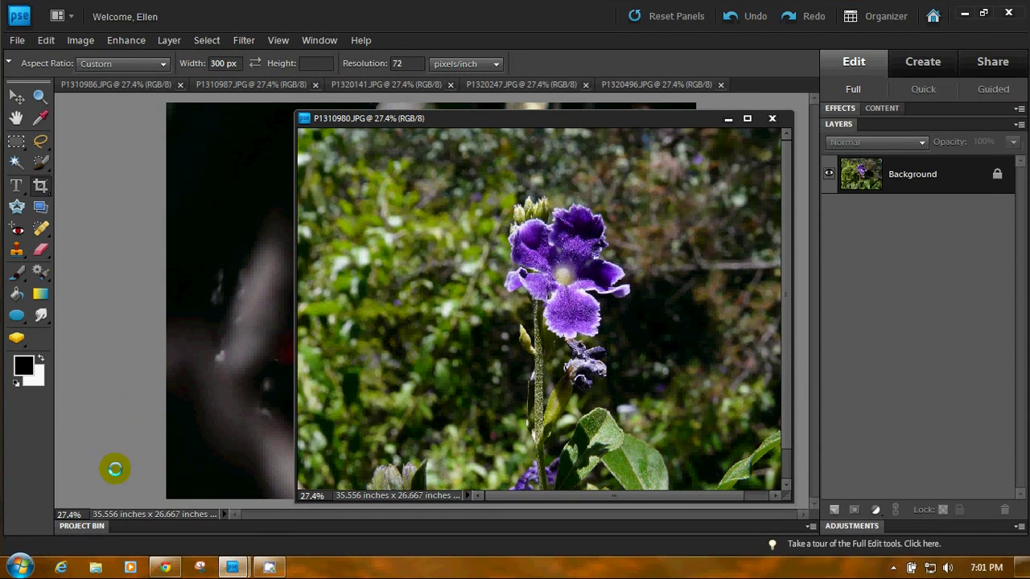
Drag P1310986, P1310987, P1320141, P1320247 and P1320496 onto the flower image as layers
left_click(82, 526)
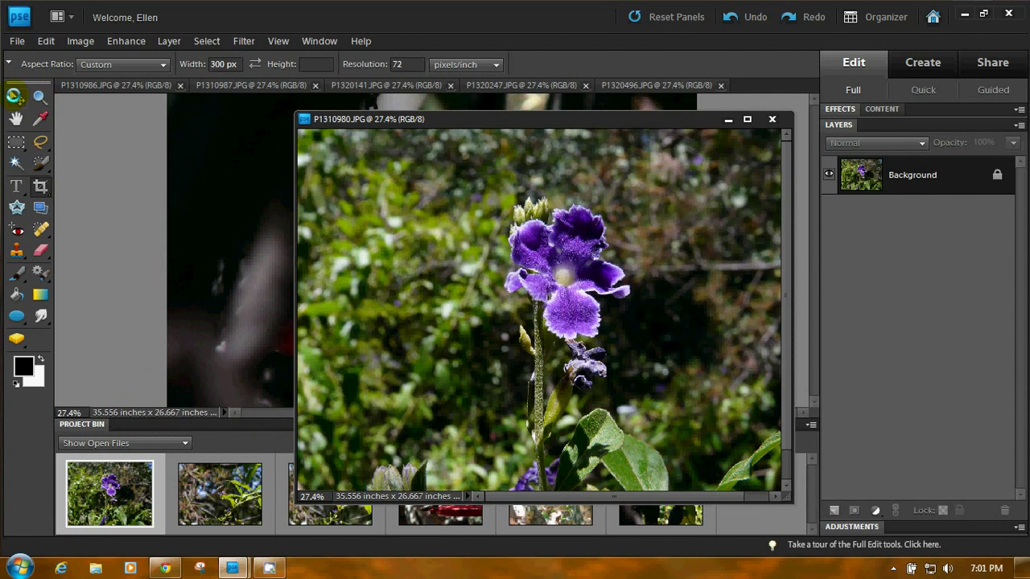
left_click(14, 95)
left_click_drag(216, 498, 480, 376)
left_click_drag(356, 511, 455, 351)
left_click_drag(425, 506, 491, 346)
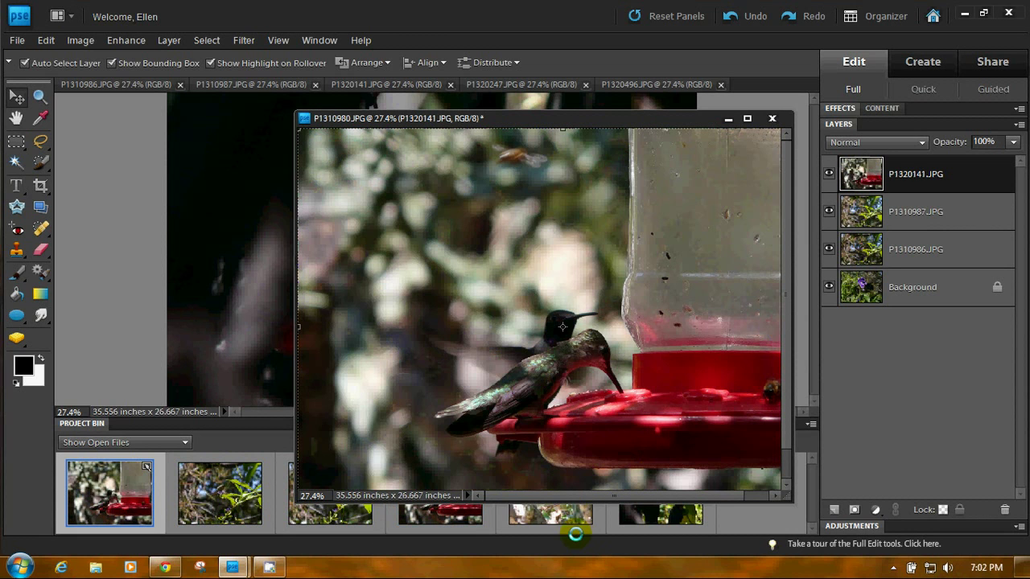
left_click_drag(549, 509, 544, 326)
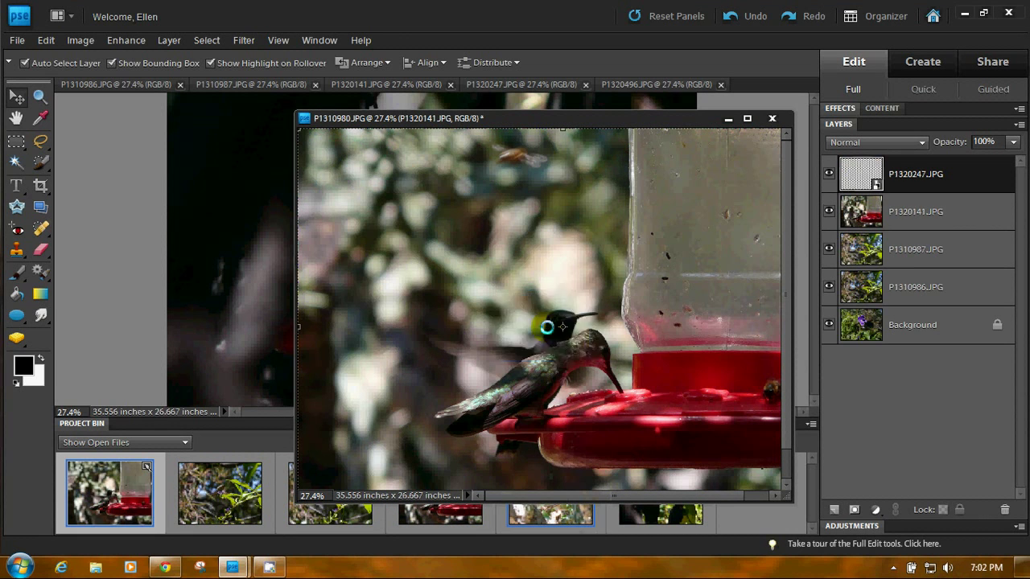
left_click_drag(656, 513, 621, 329)
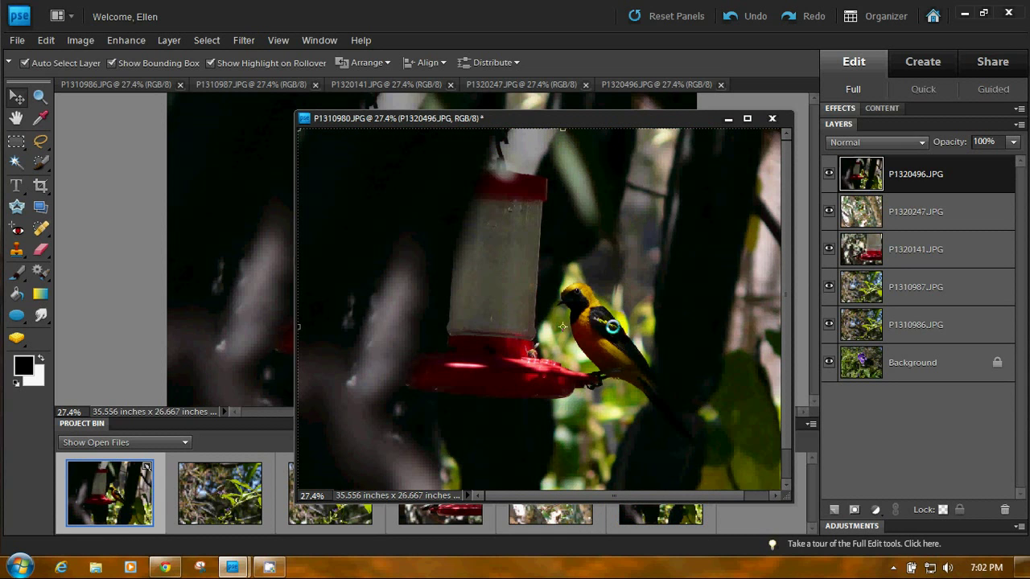
Close the five source documents, leaving only P1310980 open
left_click(181, 86)
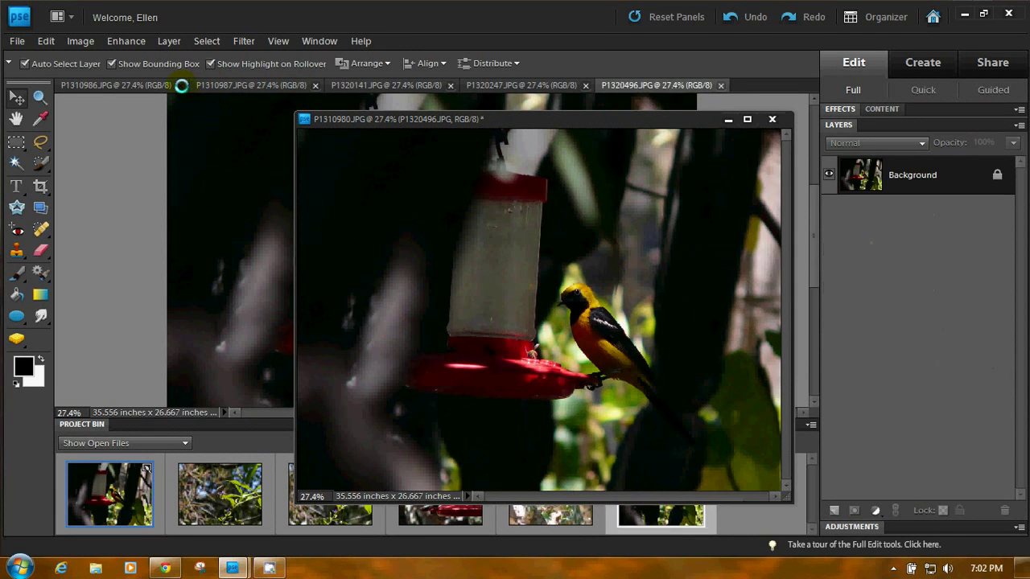
left_click(315, 85)
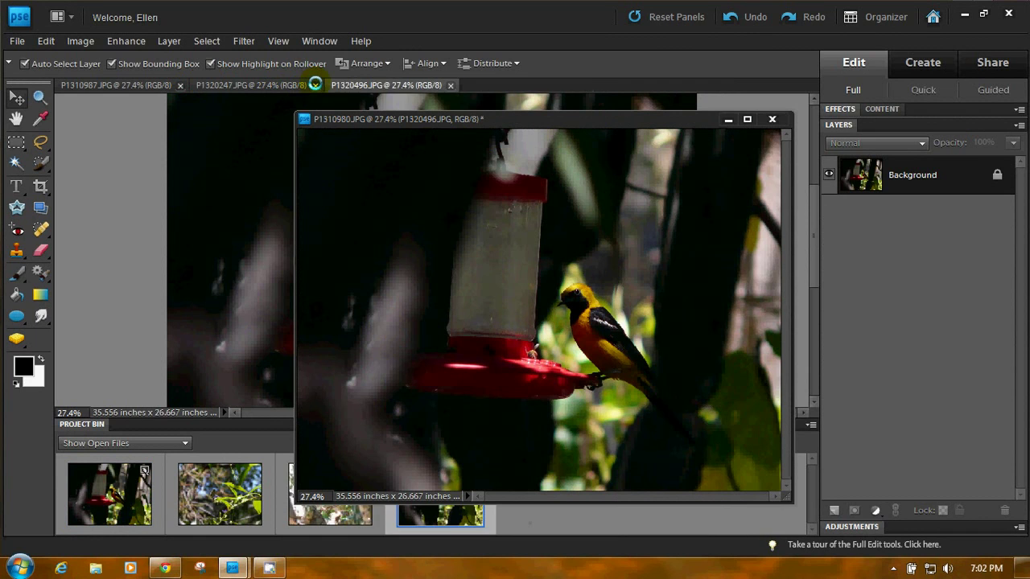
left_click(448, 85)
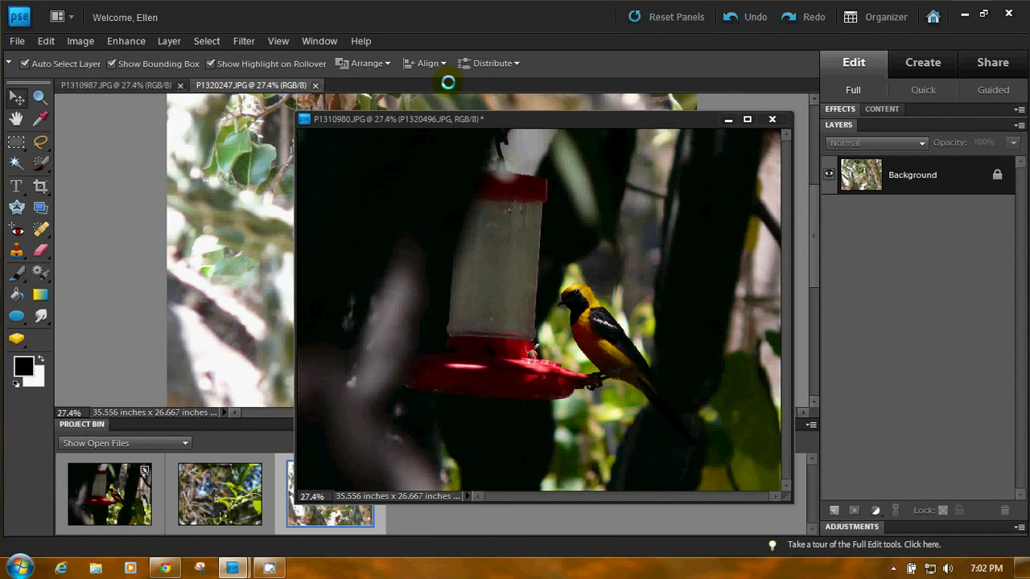
left_click(315, 84)
left_click(180, 85)
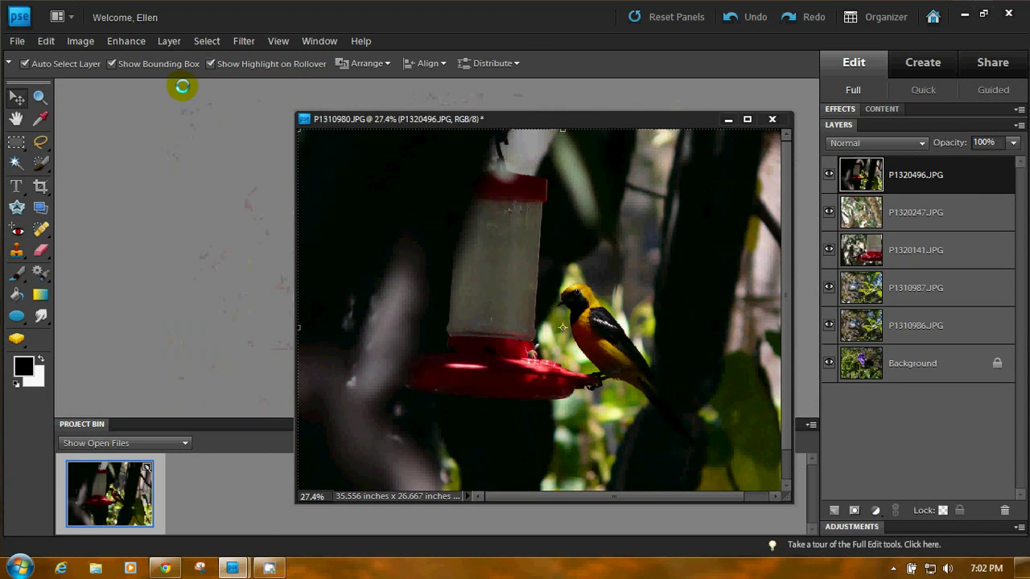
Hide the five upper layers to compare P1310986 against the Background flower
left_click_drag(525, 117, 424, 98)
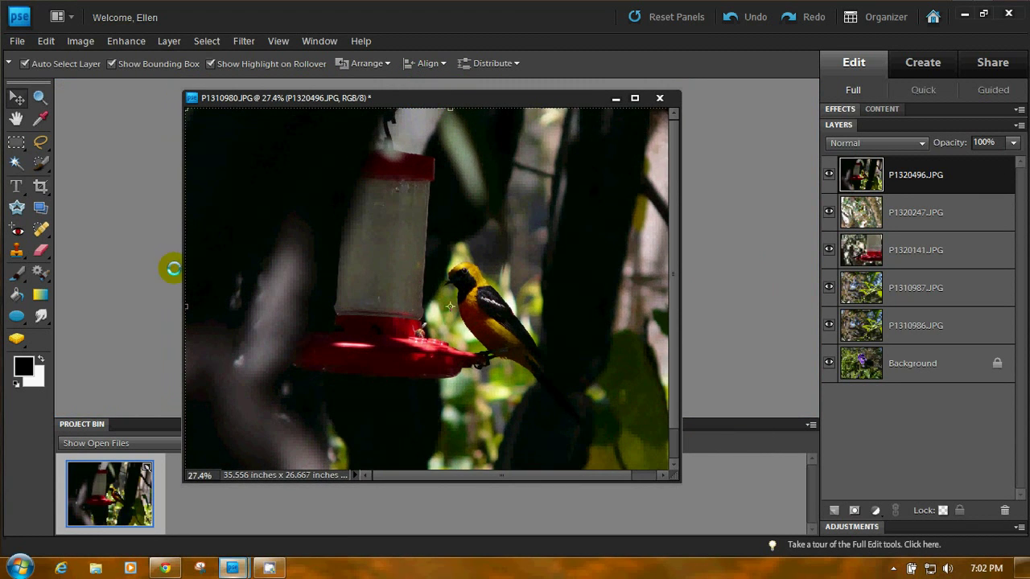
left_click(70, 424)
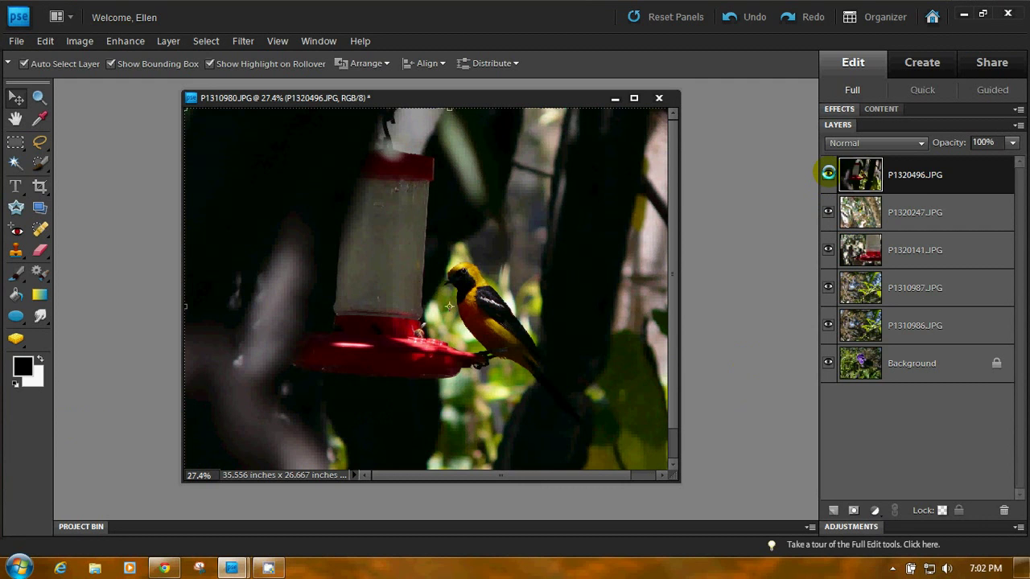
left_click(828, 173)
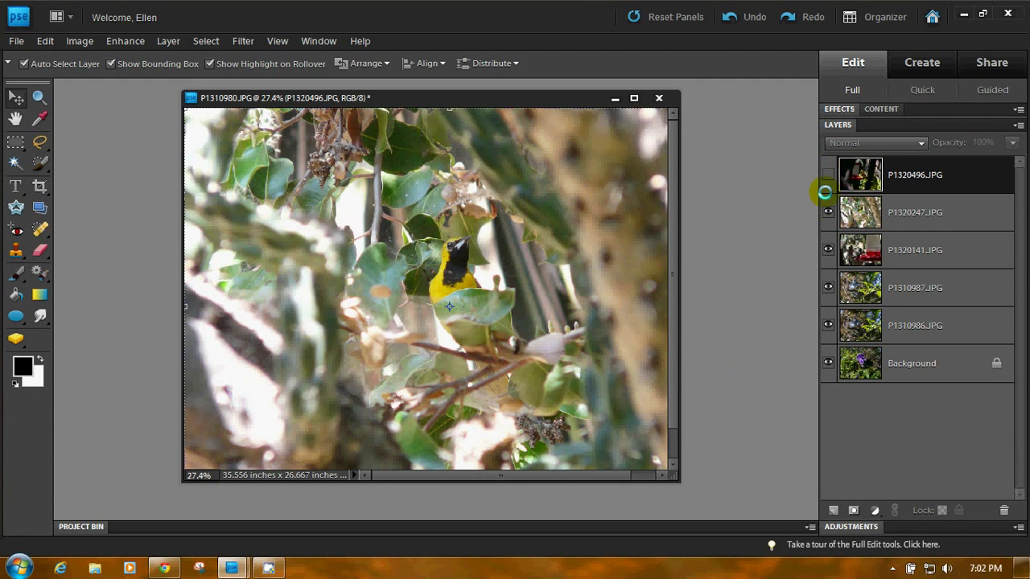
left_click(828, 212)
left_click(827, 249)
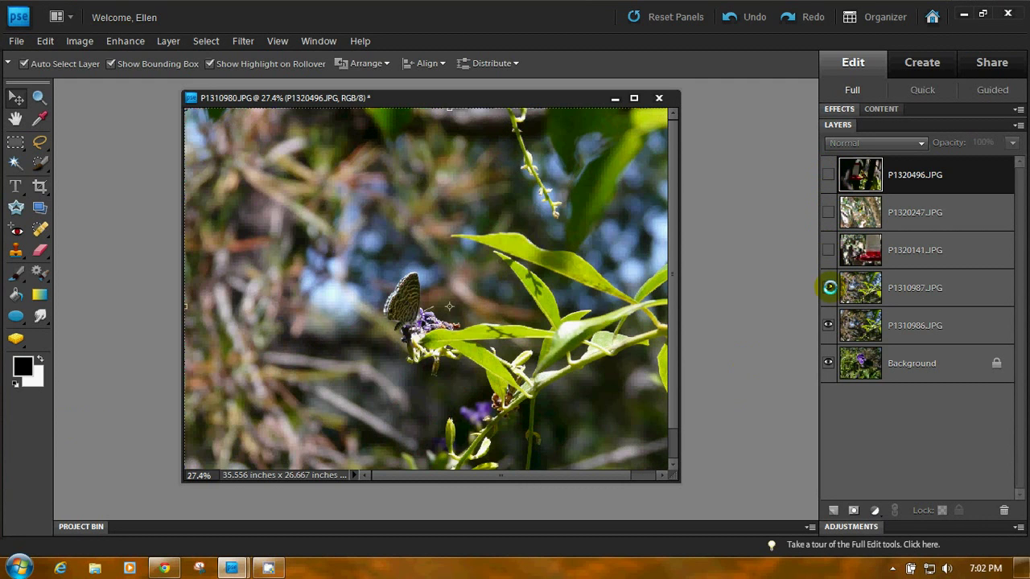
left_click(828, 287)
left_click(827, 322)
Show and align P1310986, P1310987 and the P1320141 hummingbird photo with the layers below
left_click(828, 323)
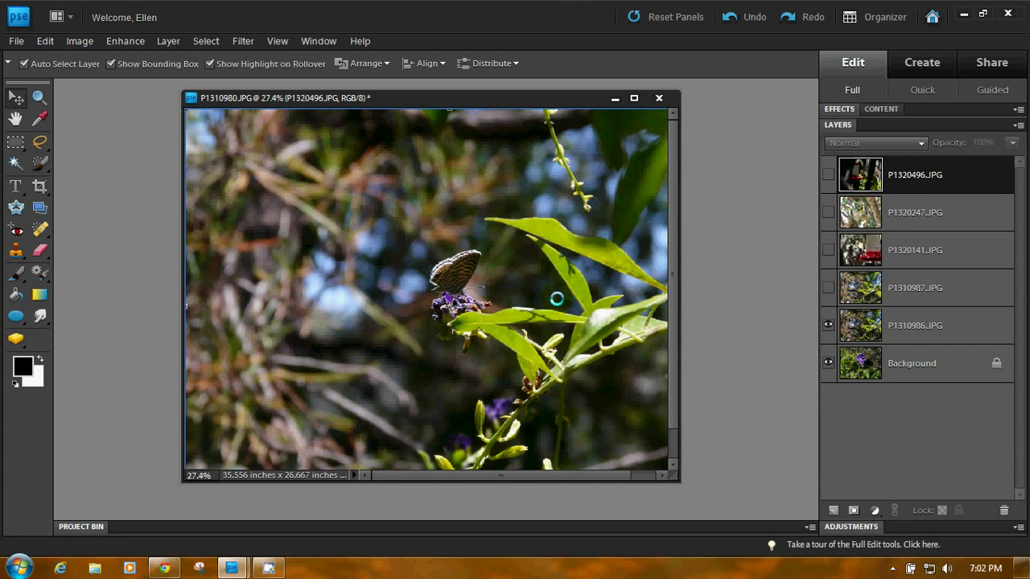
left_click_drag(553, 297, 506, 286)
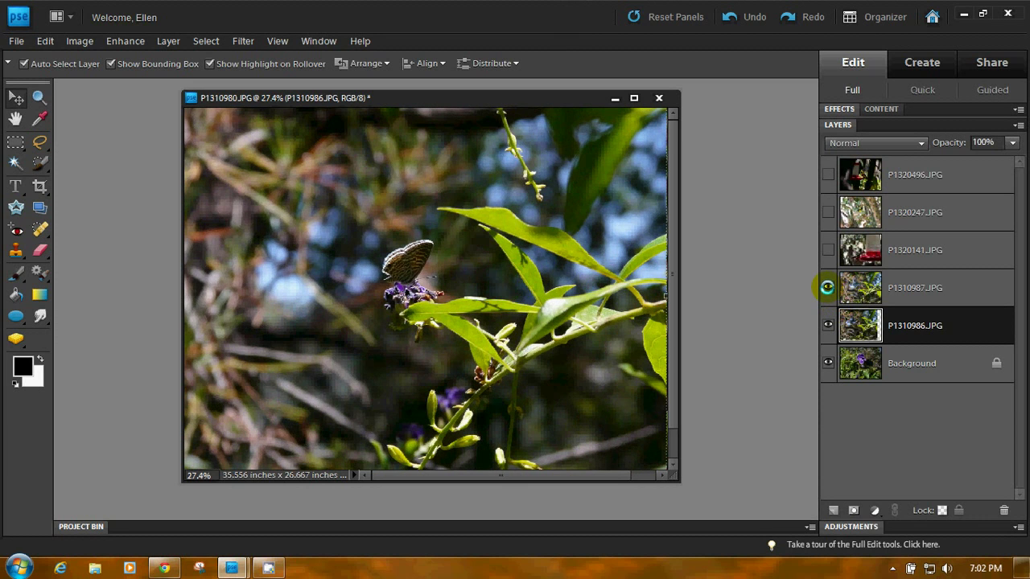
left_click(827, 288)
left_click_drag(537, 287, 536, 268)
left_click(827, 250)
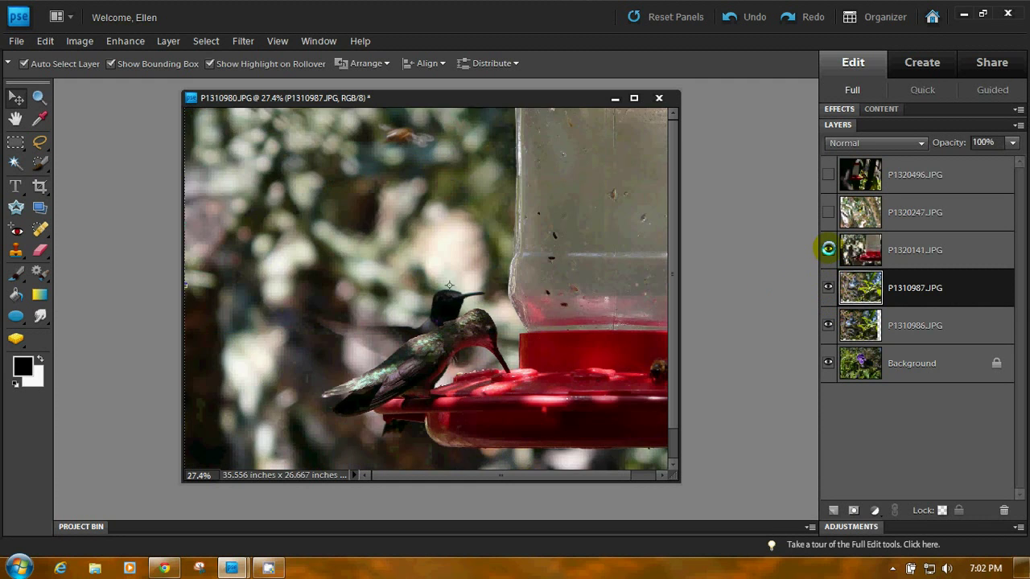
left_click_drag(597, 273, 540, 244)
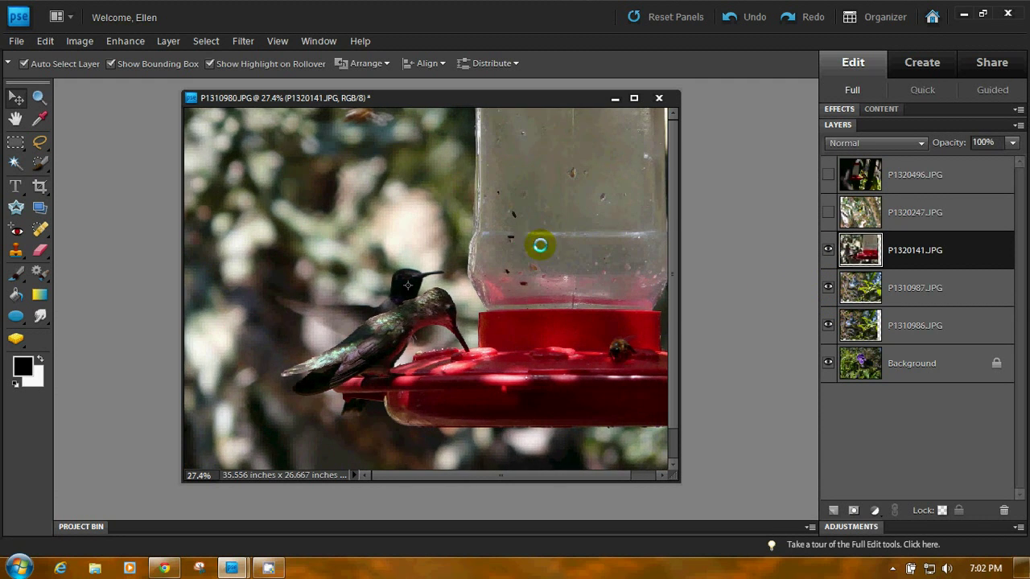
Show the P1320247 yellow bird and P1320496 oriole layers and nudge each slightly left
left_click(828, 212)
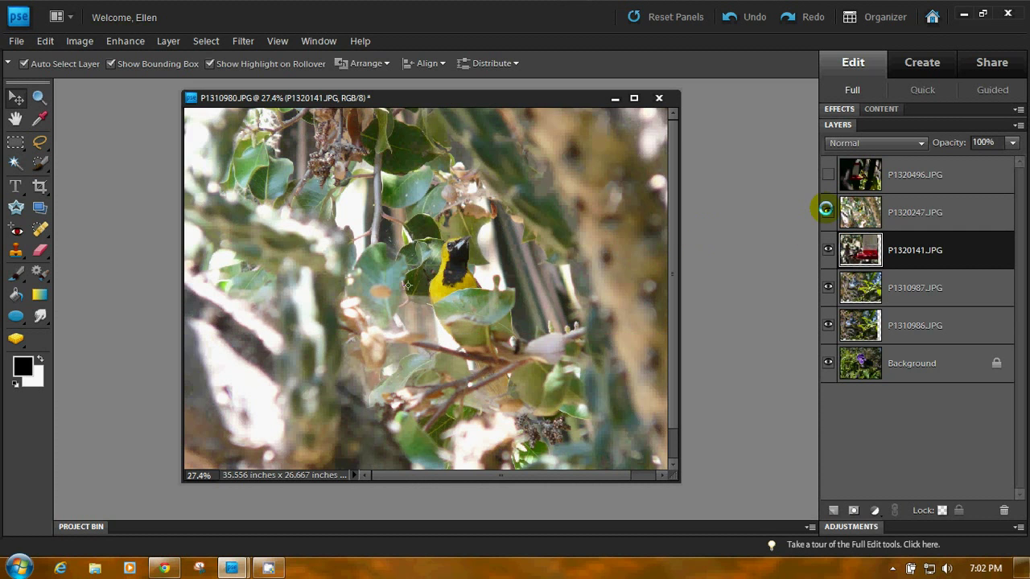
left_click_drag(518, 286, 503, 286)
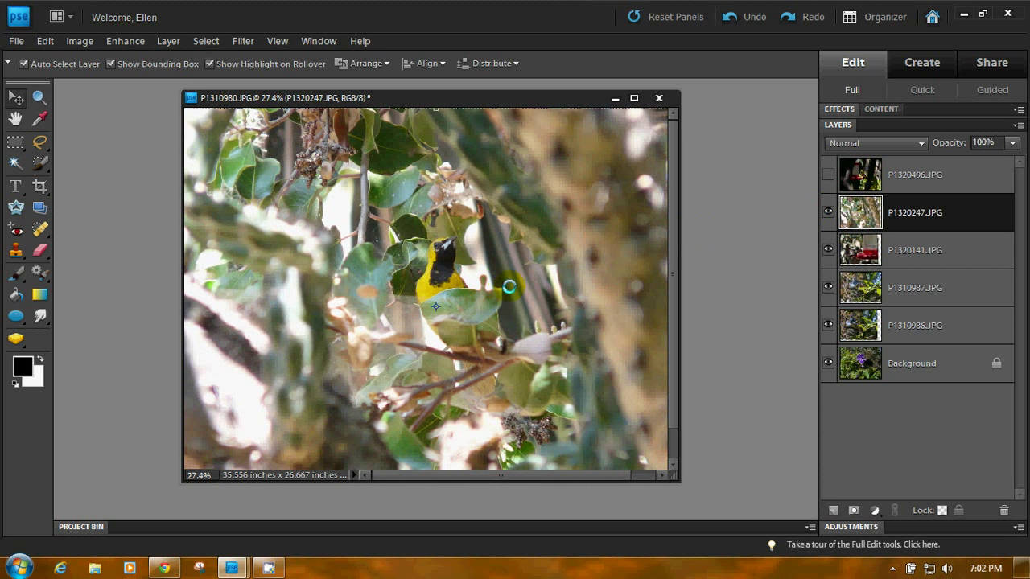
left_click(828, 174)
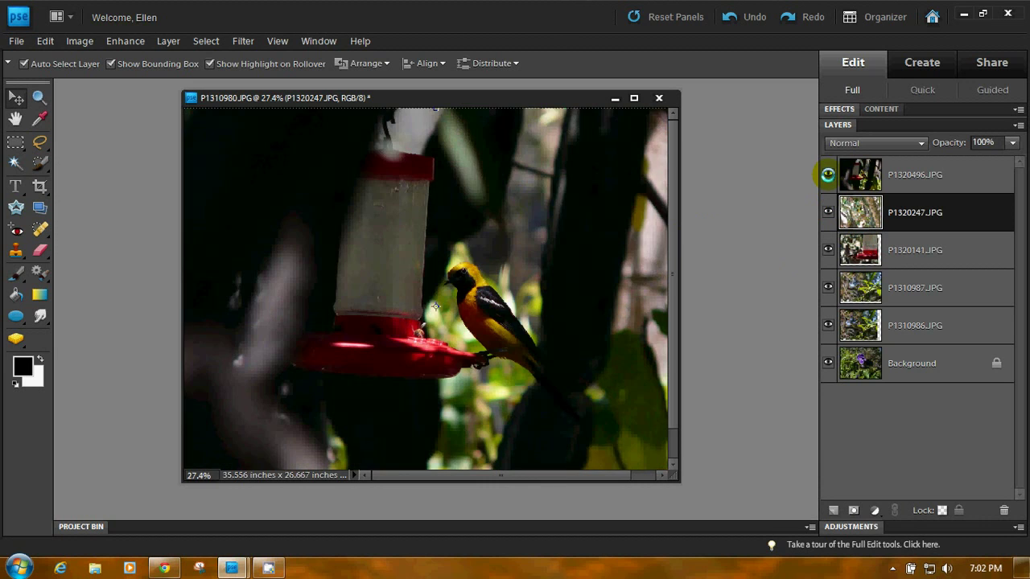
left_click_drag(571, 302, 561, 301)
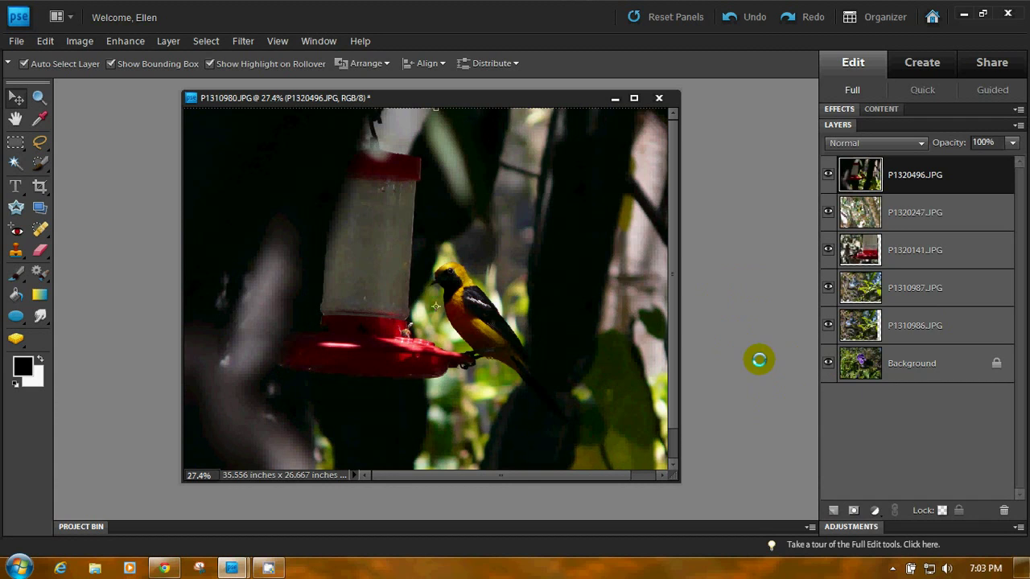
Convert the locked Background into a regular layer named Layer 0
right_click(946, 363)
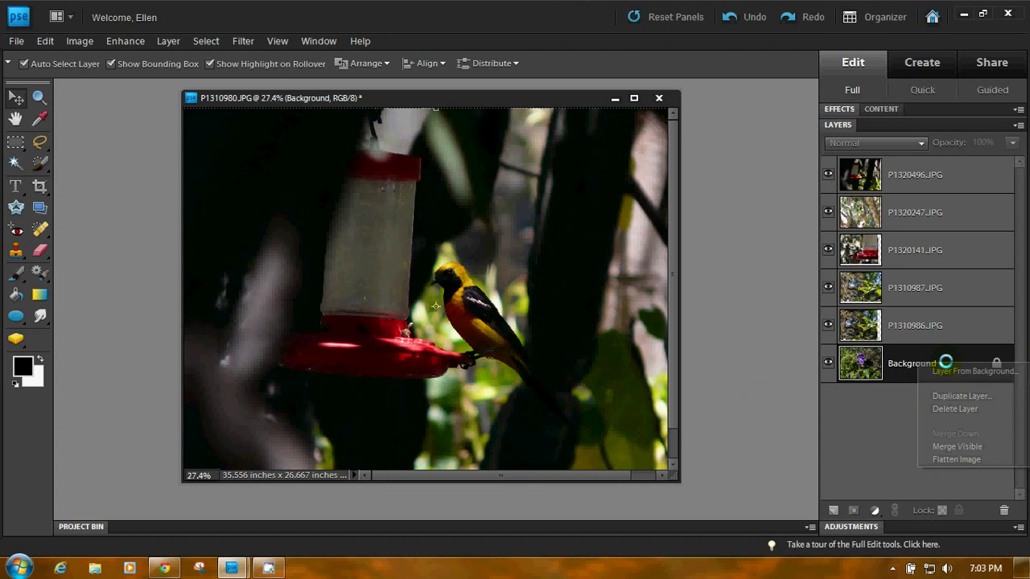
left_click(951, 368)
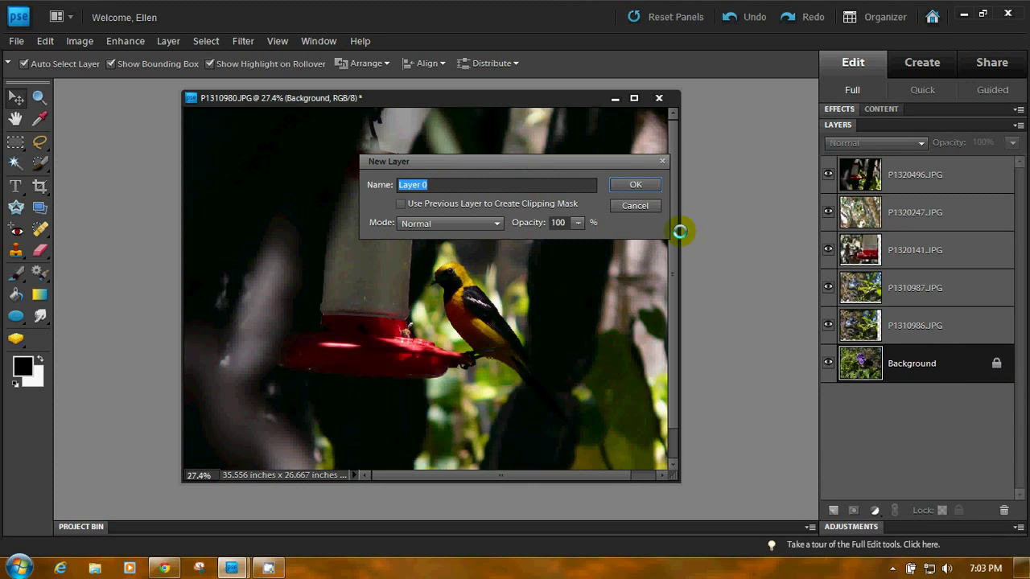
left_click(632, 186)
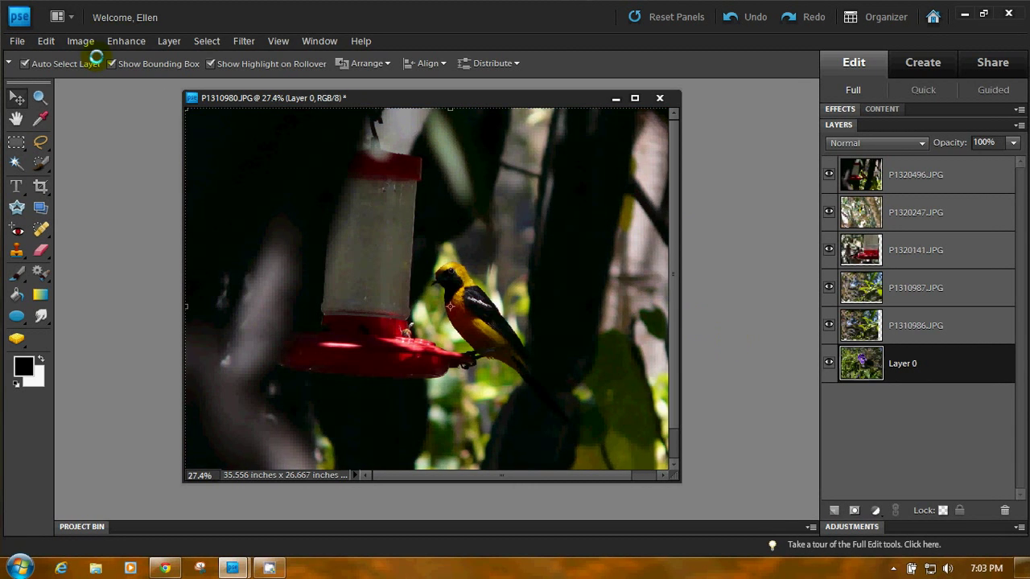
left_click(18, 40)
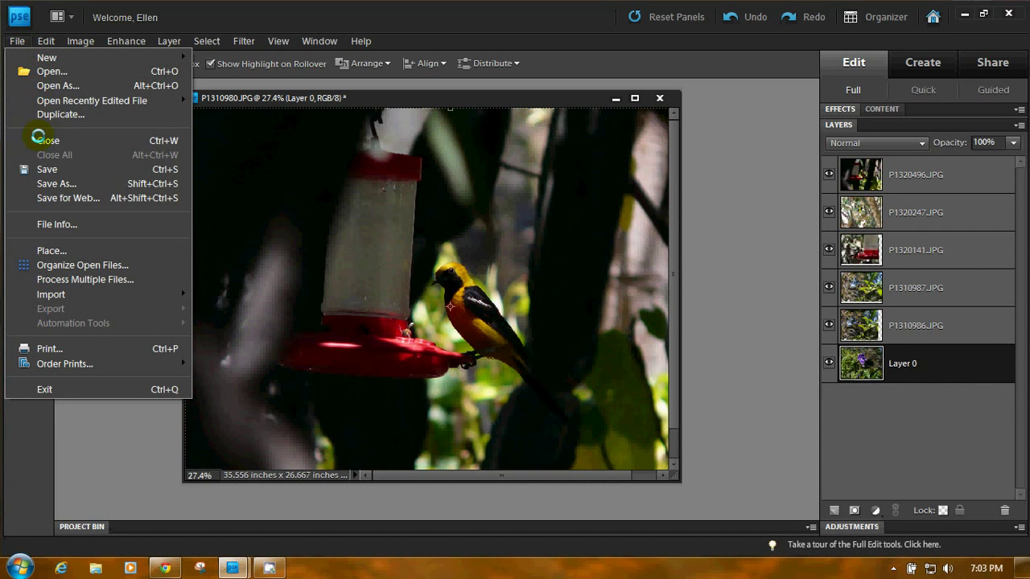
Try Save for Web with Animate, dismiss the image-too-big error, and cancel the export
left_click(51, 196)
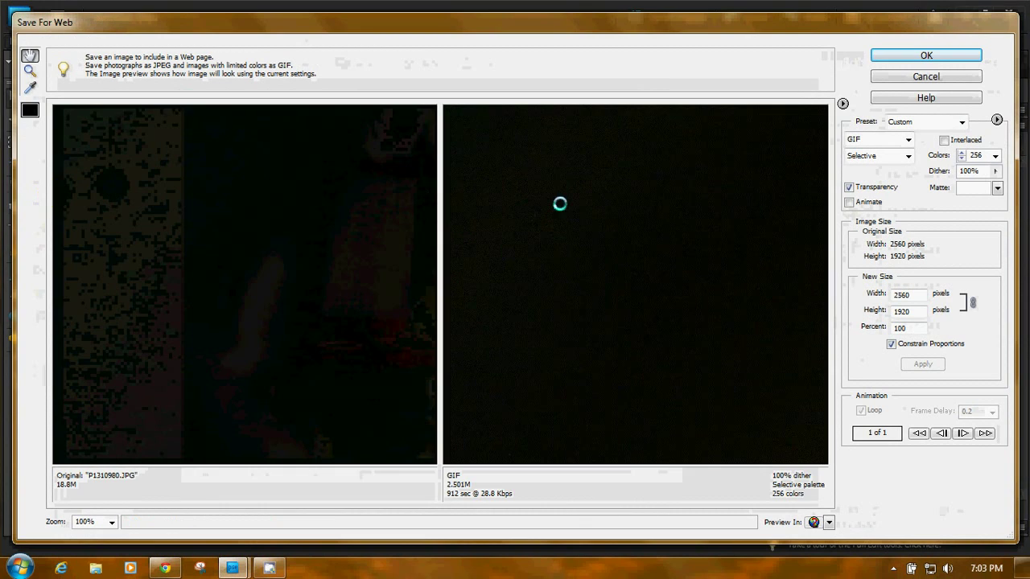
left_click(849, 203)
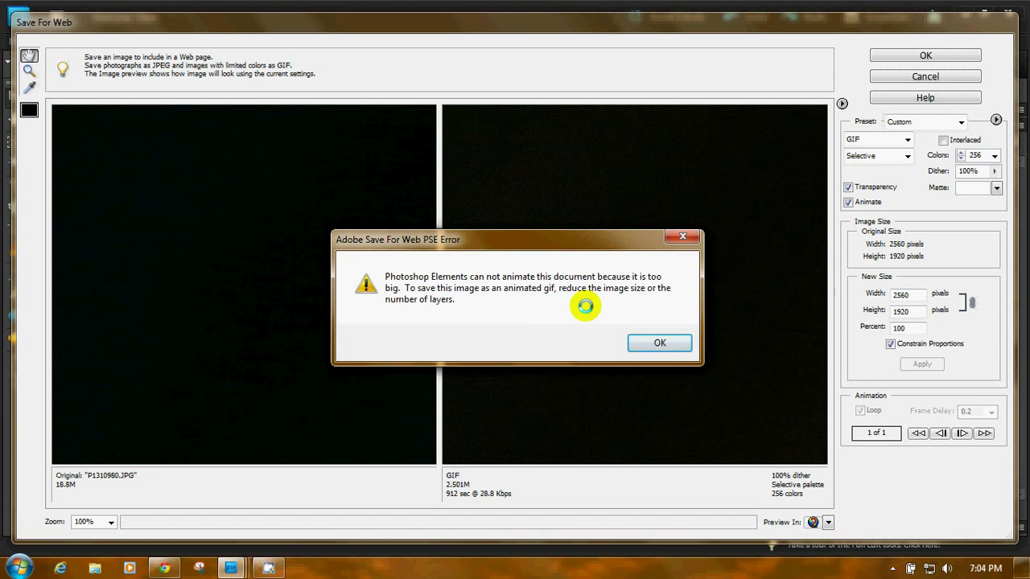
left_click(653, 342)
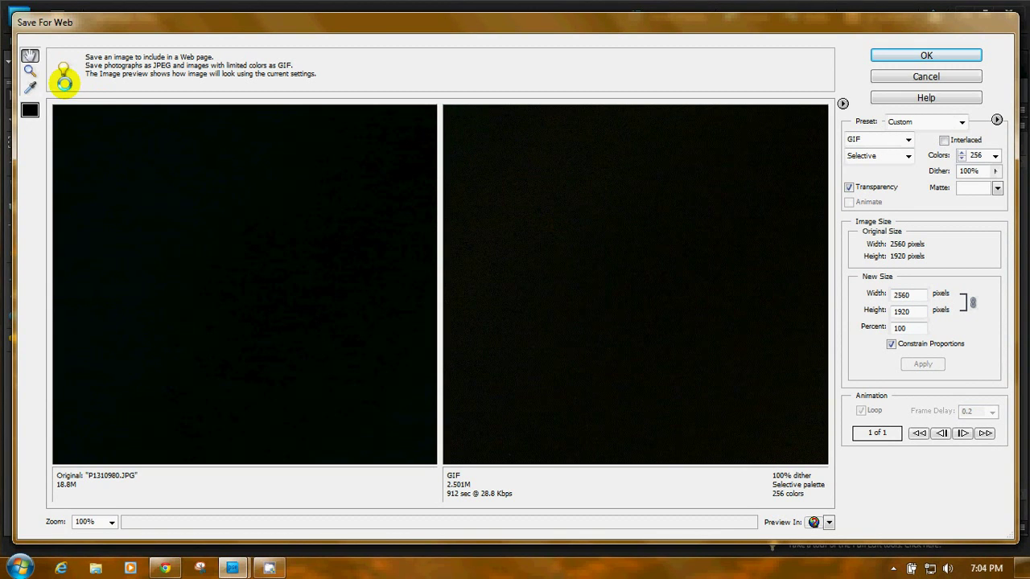
left_click_drag(326, 376, 340, 212)
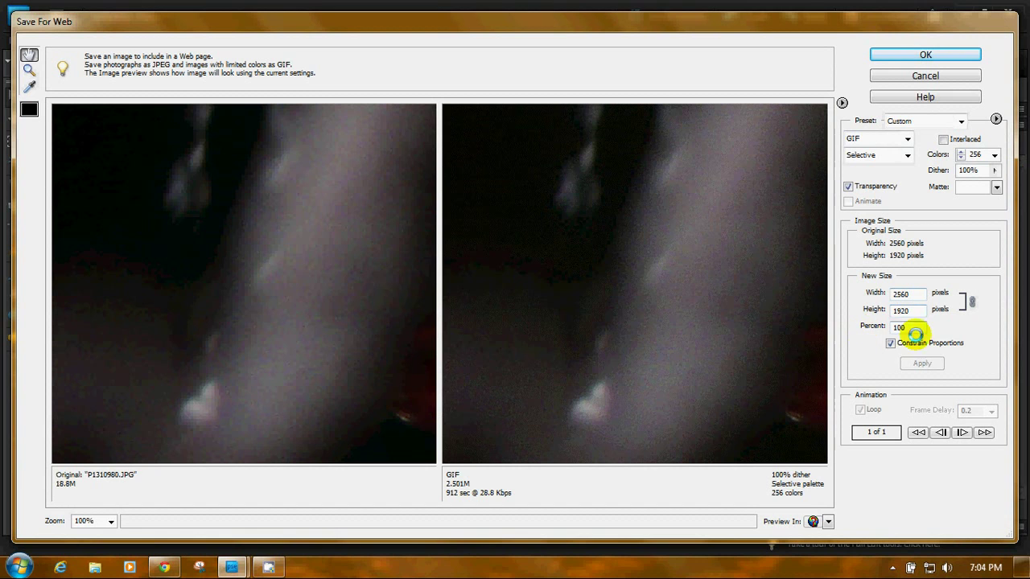
left_click(925, 77)
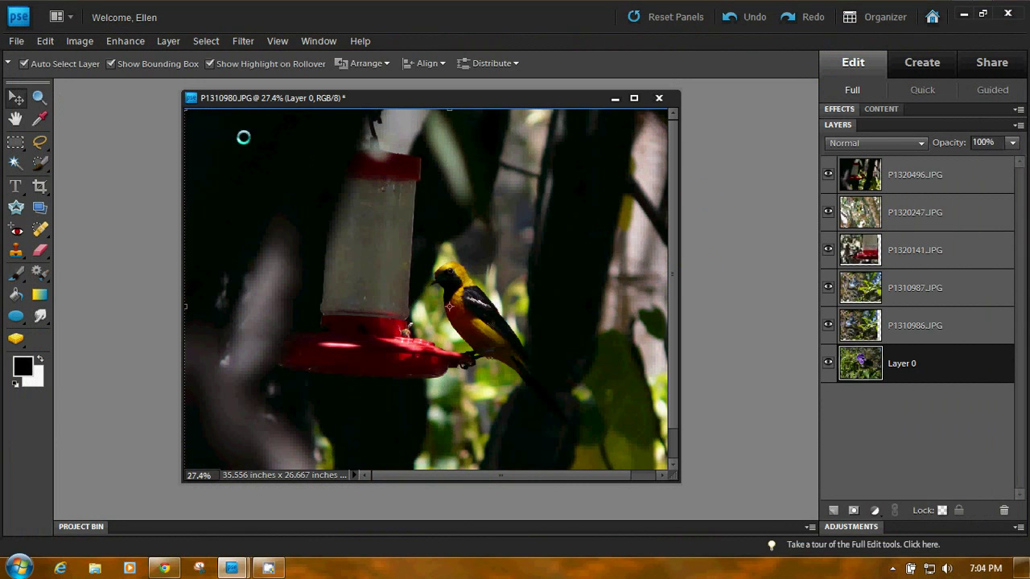
left_click(42, 185)
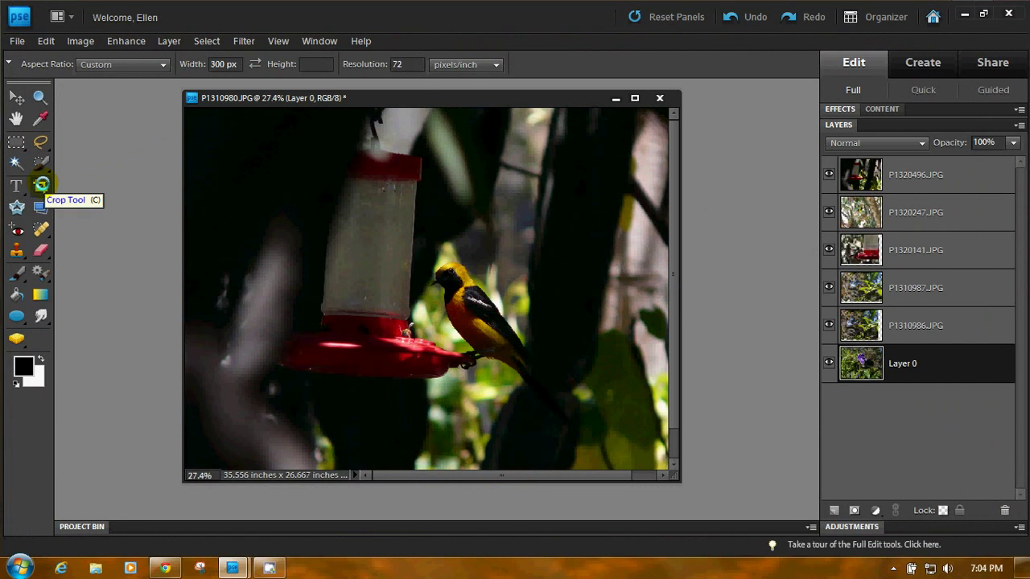
Set the crop aspect ratio to No Restriction with width, height and resolution cleared
left_click(160, 65)
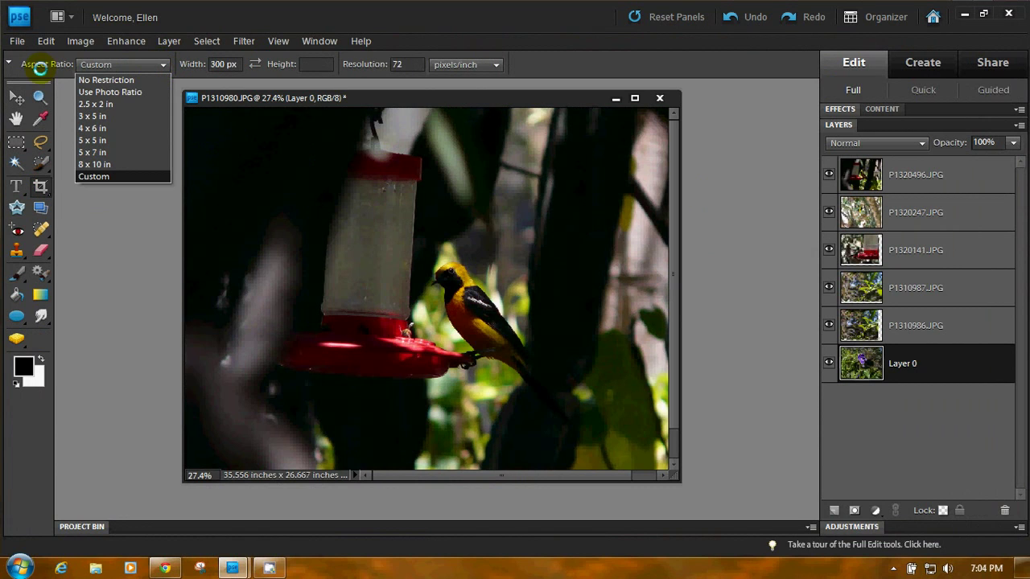
left_click(113, 80)
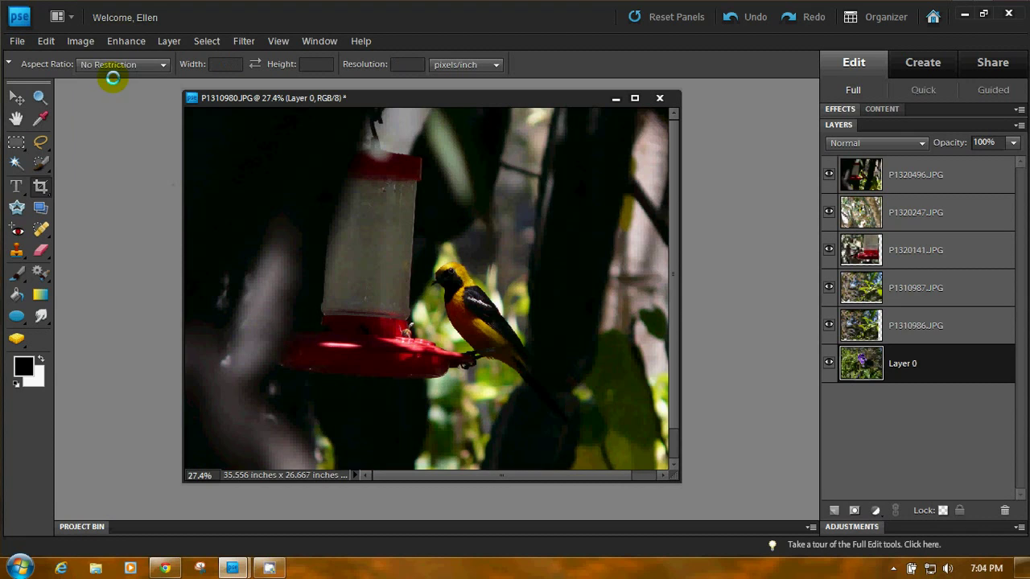
left_click(218, 60)
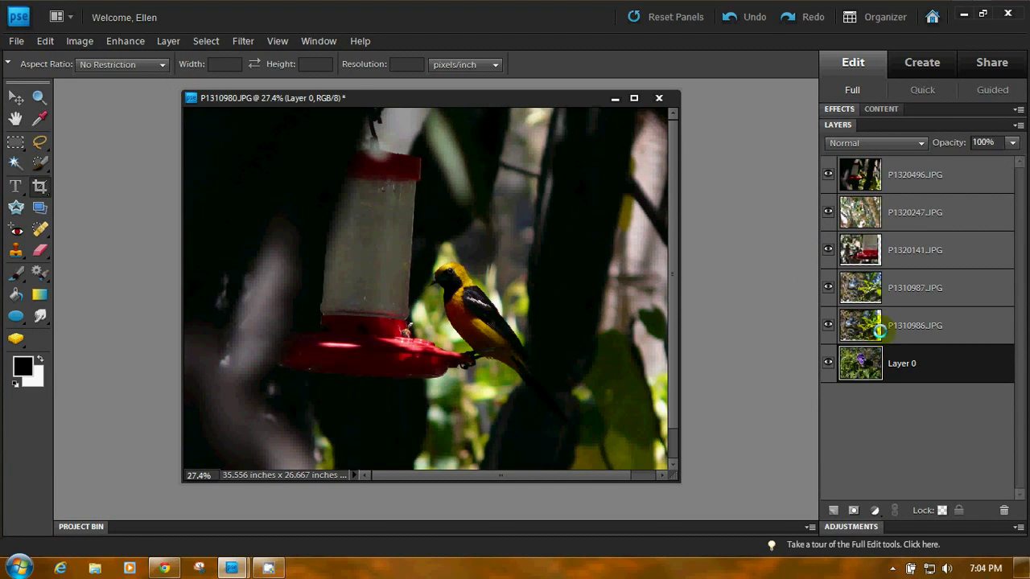
Hide the top four layers, fit on screen, and shift the butterfly photo right to match Layer 0
left_click(828, 288)
left_click(828, 249)
left_click(828, 212)
left_click(828, 173)
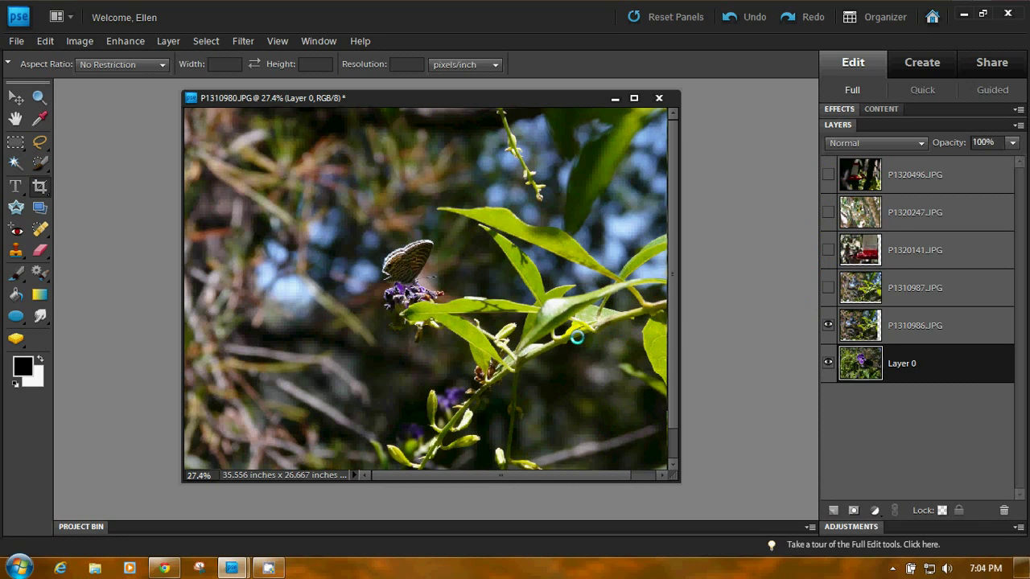
left_click(274, 41)
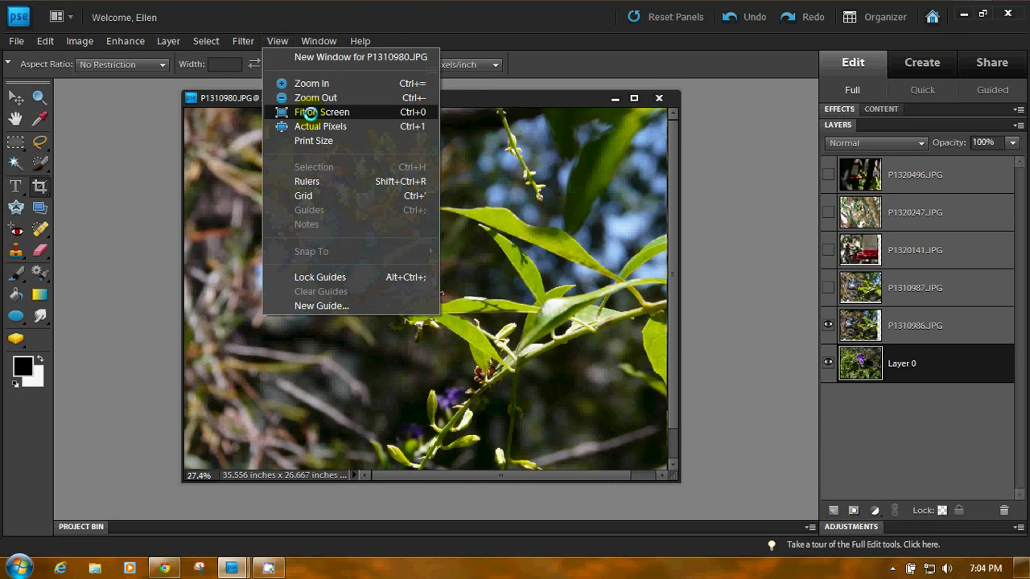
left_click(309, 112)
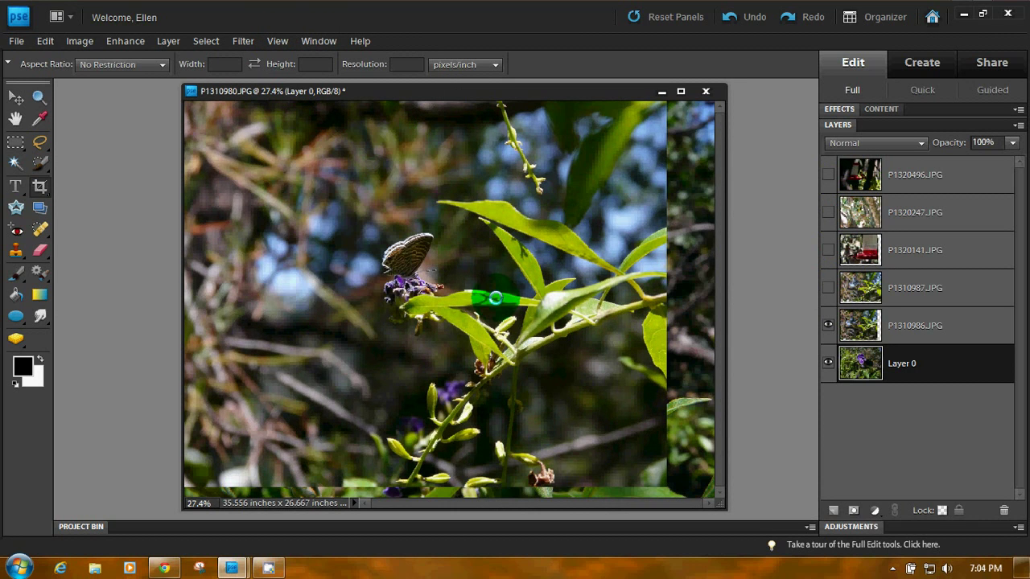
left_click(15, 97)
left_click_drag(461, 291, 512, 292)
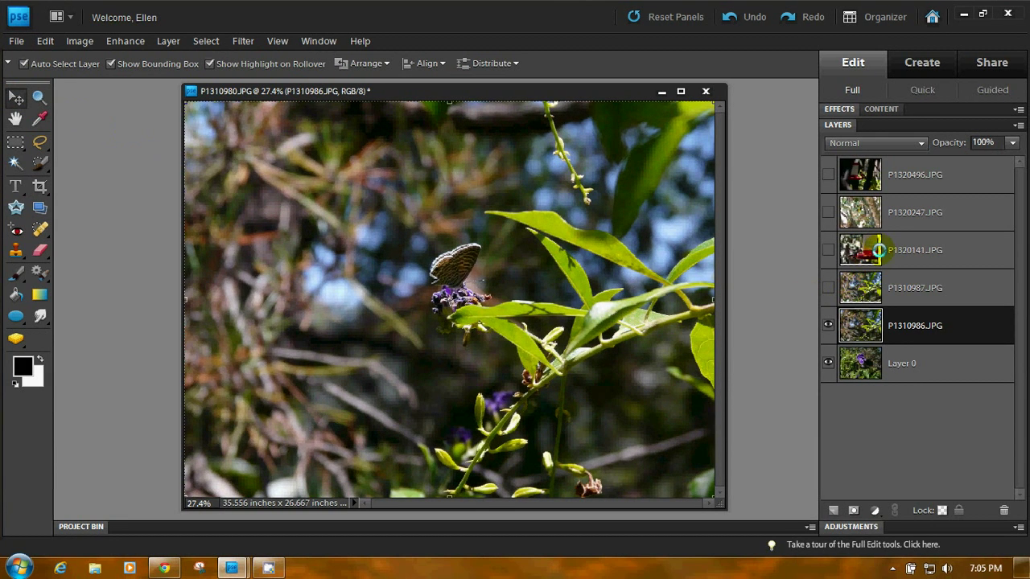
Show the hummingbird, yellow-bird and oriole layers and drag each into alignment
left_click(828, 249)
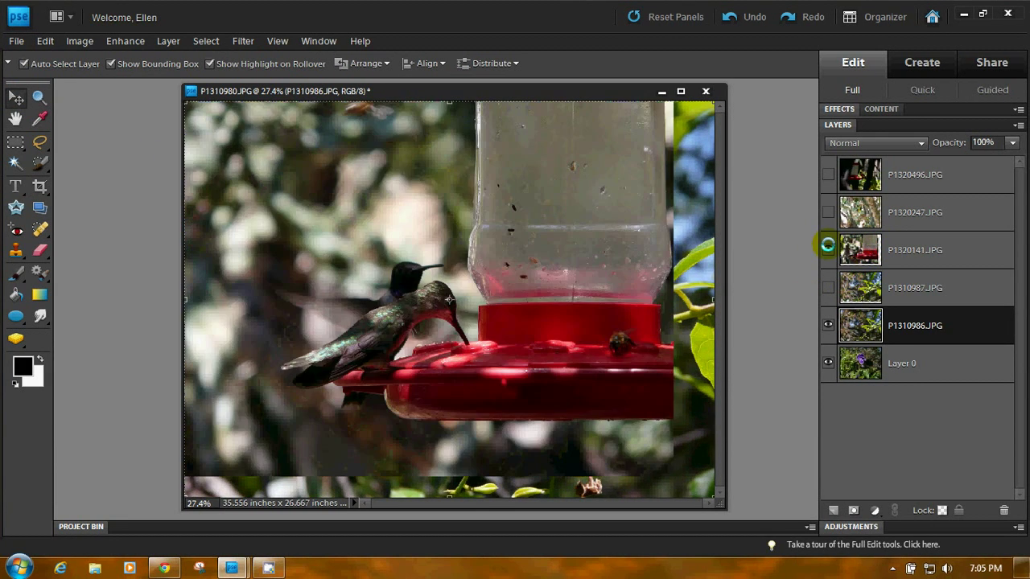
left_click_drag(552, 264, 602, 285)
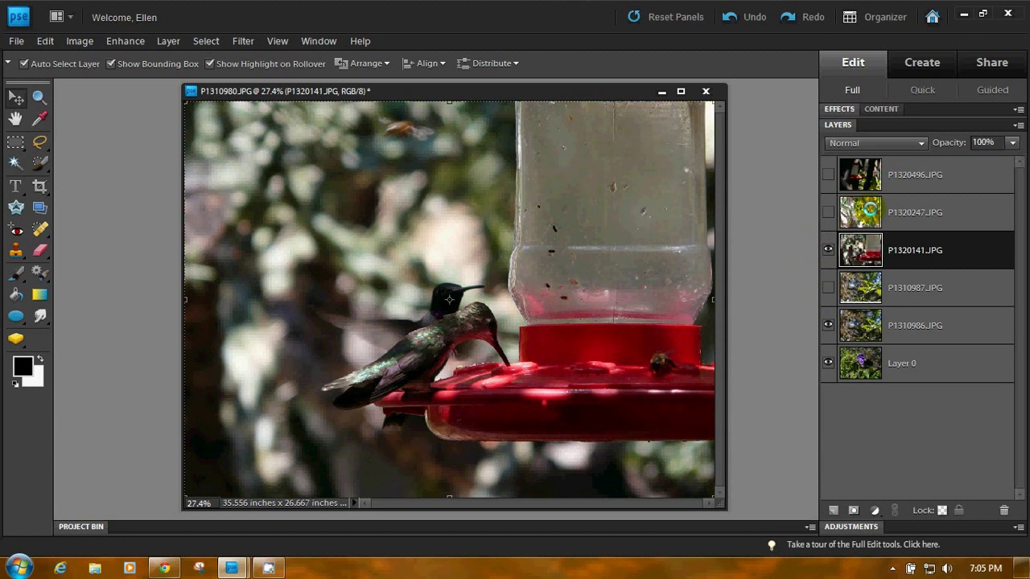
left_click(828, 209)
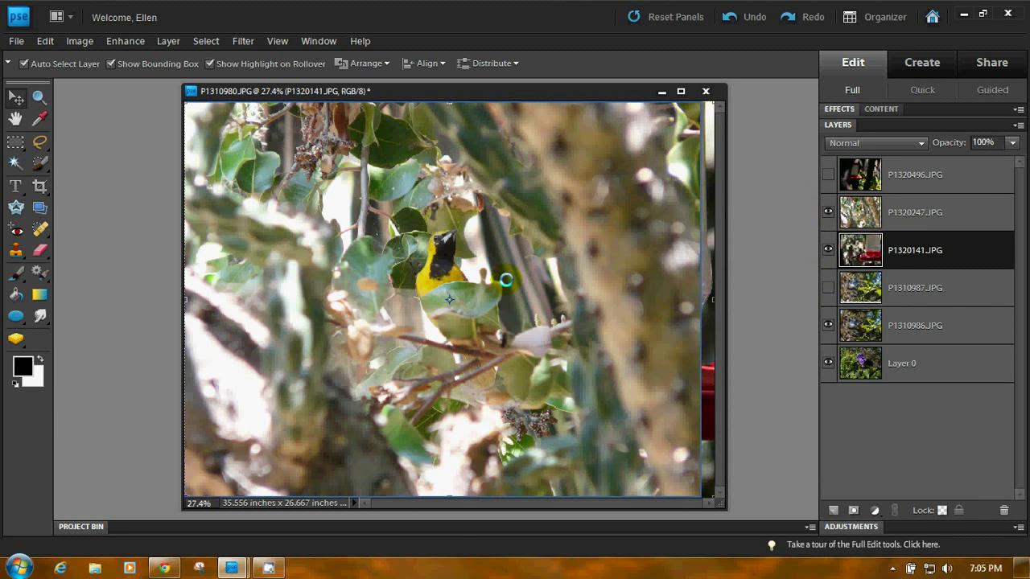
mouse_move(511, 282)
left_mouse_down()
mouse_move(533, 284)
mouse_move(524, 285)
left_mouse_up()
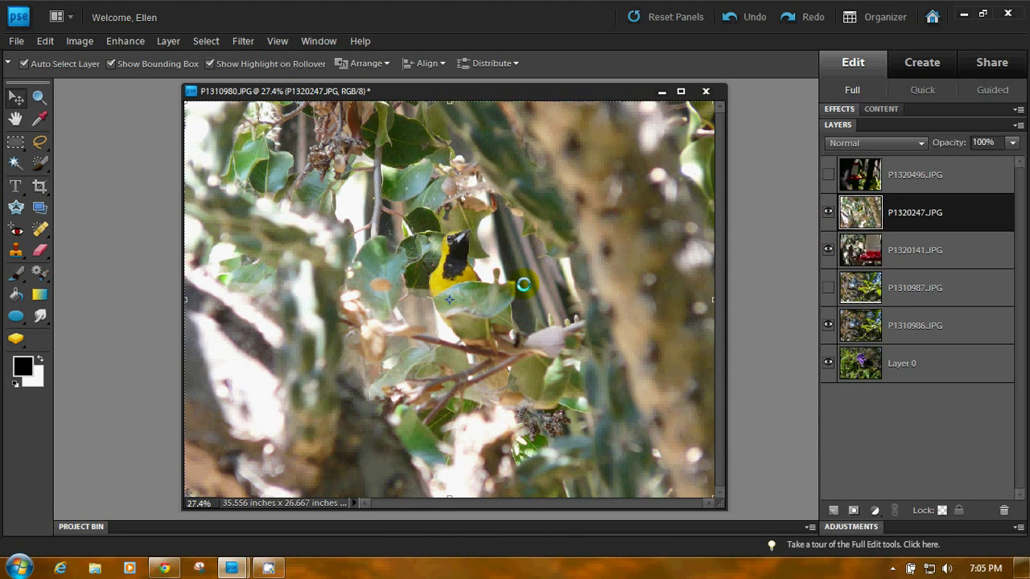
left_click(828, 174)
left_click_drag(558, 242, 551, 254)
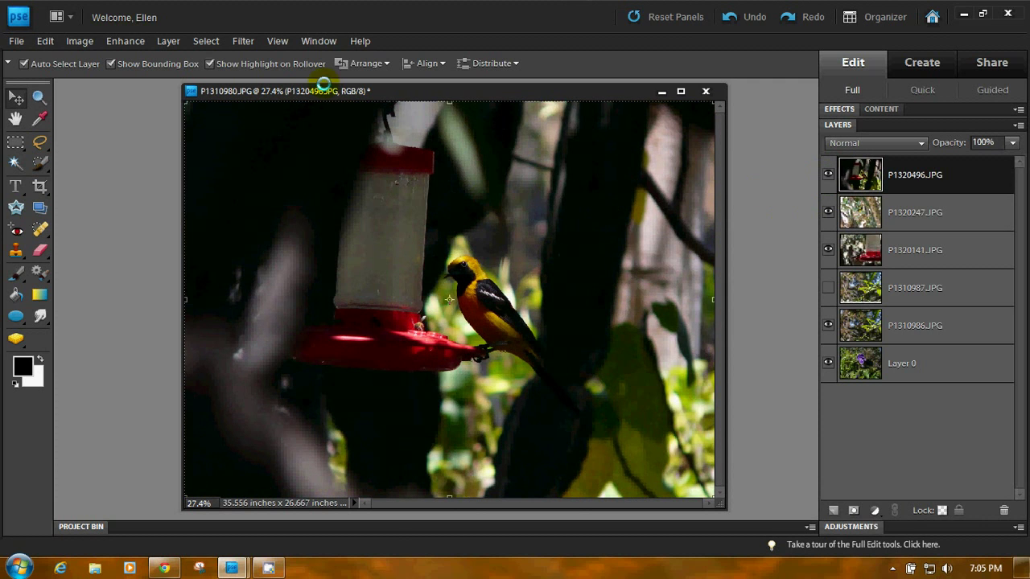
Fit the image on screen and make the P1310987 layer visible again
left_click(283, 41)
left_click(293, 110)
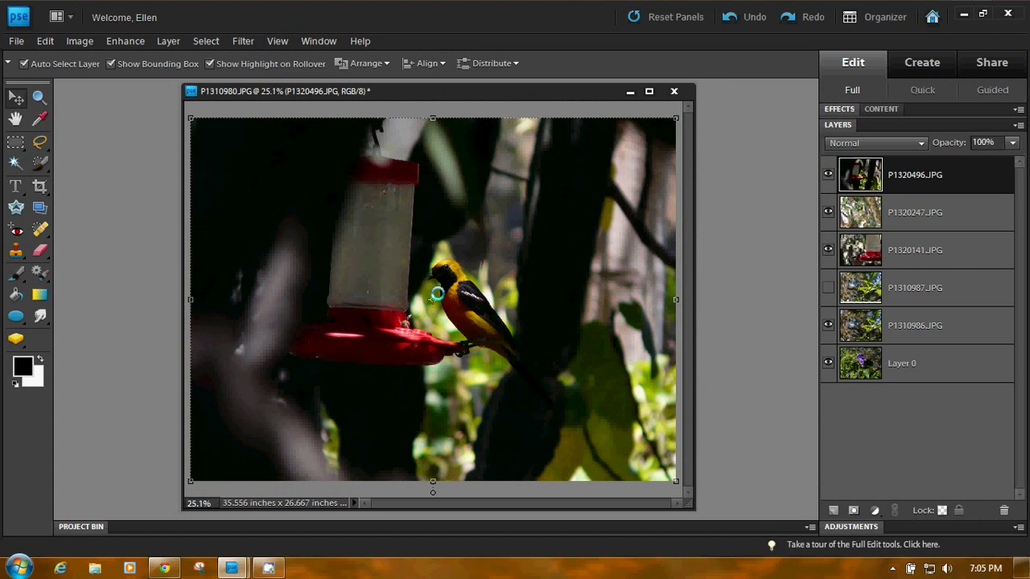
left_click(828, 283)
left_click(40, 187)
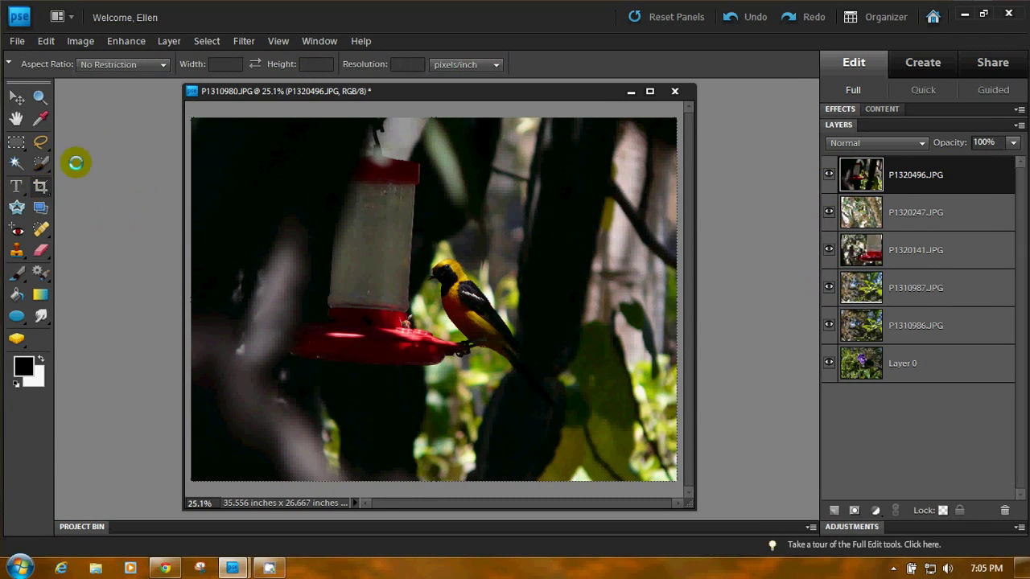
Crop the whole layered image to a 200 px wide frame
left_click(225, 64)
type("200")
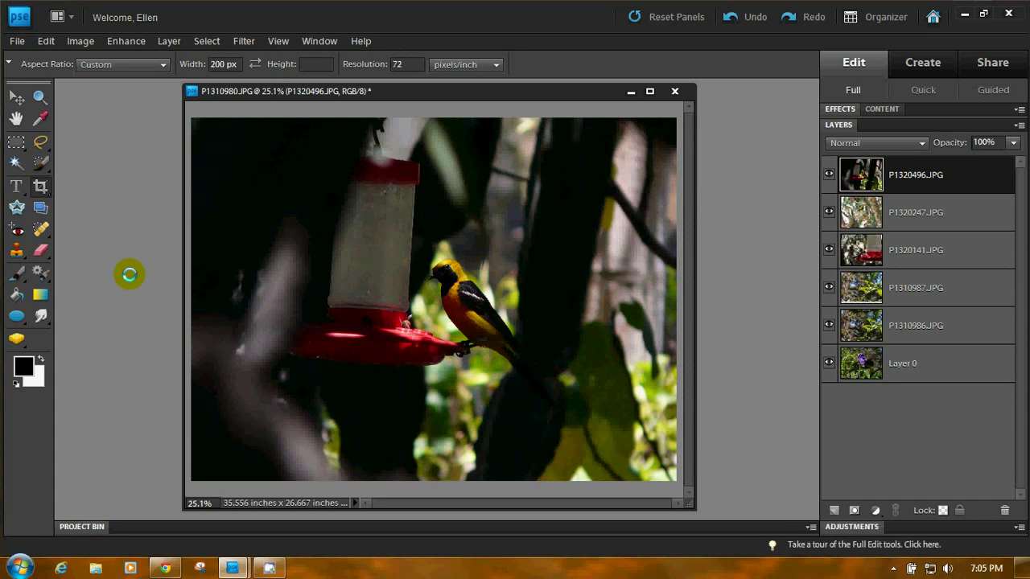
left_click_drag(191, 118, 678, 478)
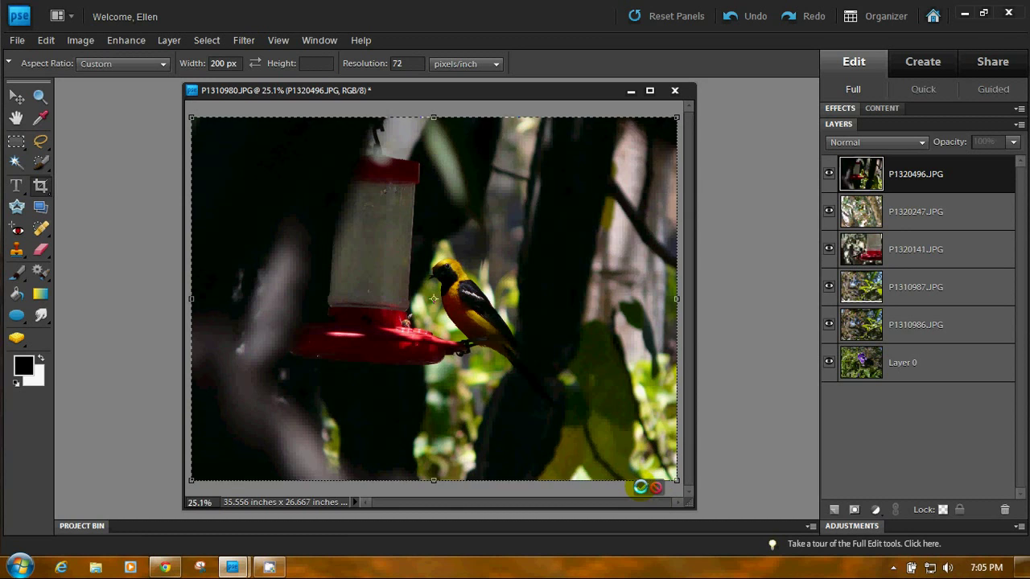
left_click(640, 487)
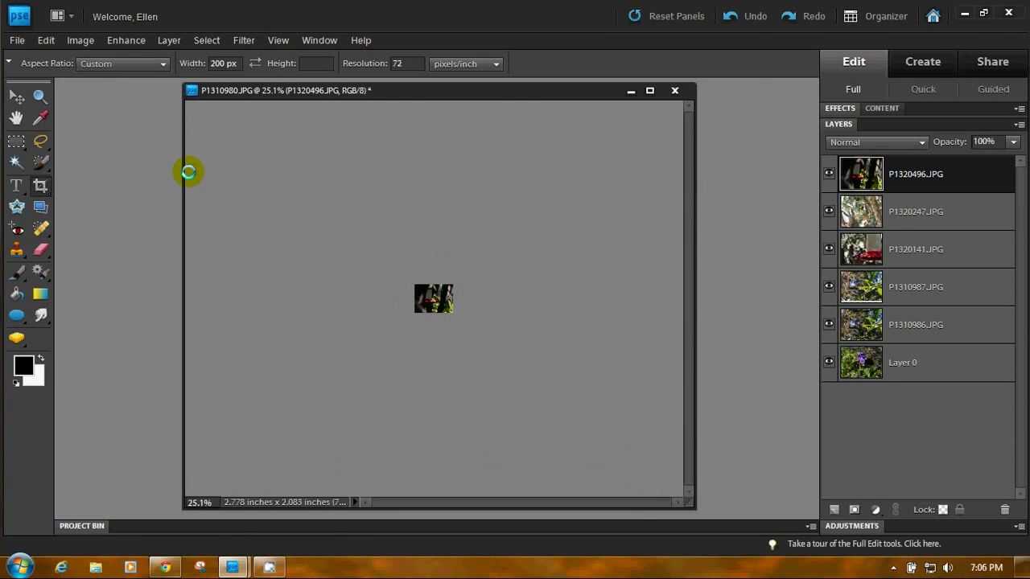
left_click(16, 41)
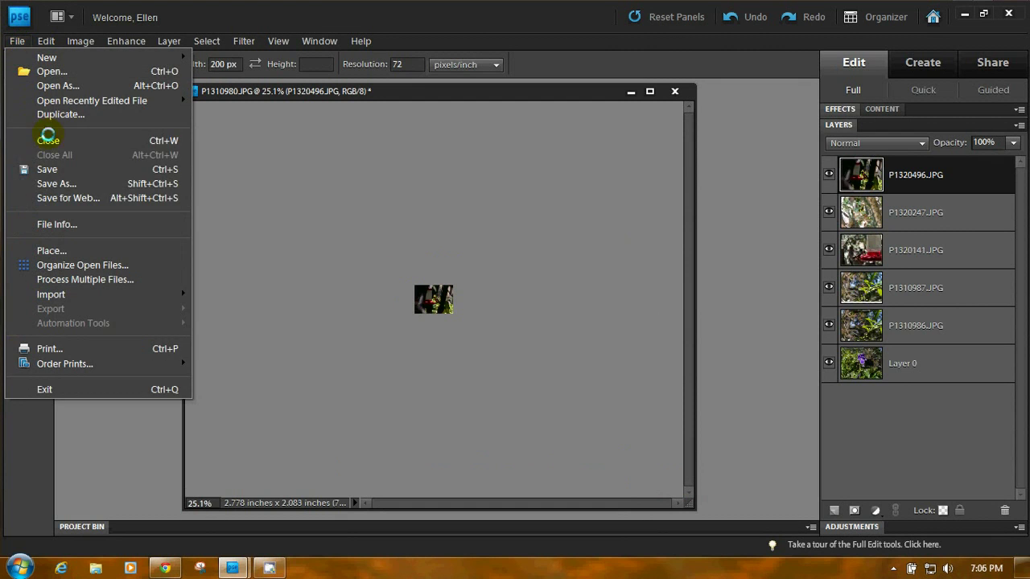
In Save for Web, resize the output to 250 x 188 and enable Animate for a six-frame GIF
left_click(62, 198)
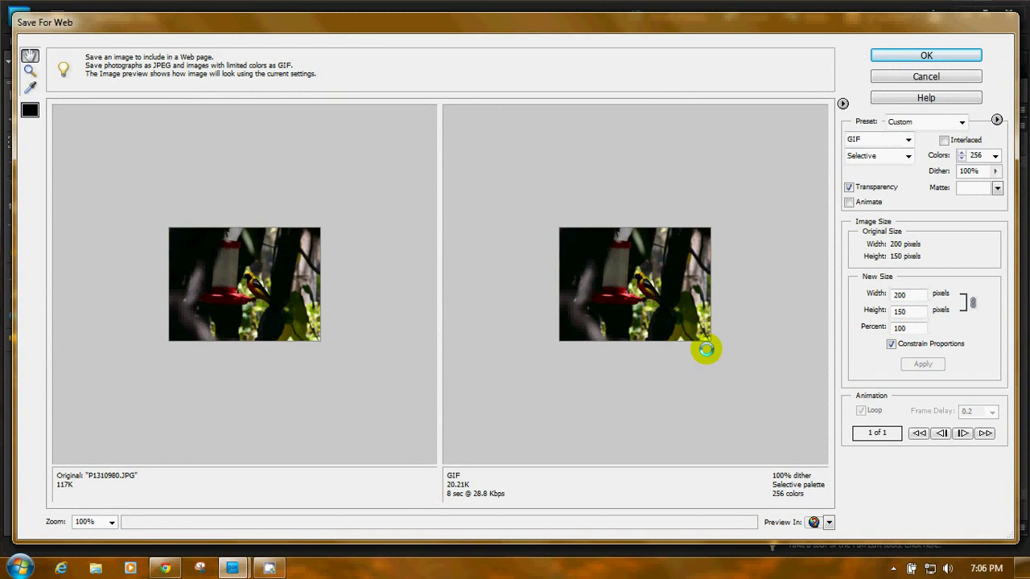
left_click(869, 342)
left_click(908, 296)
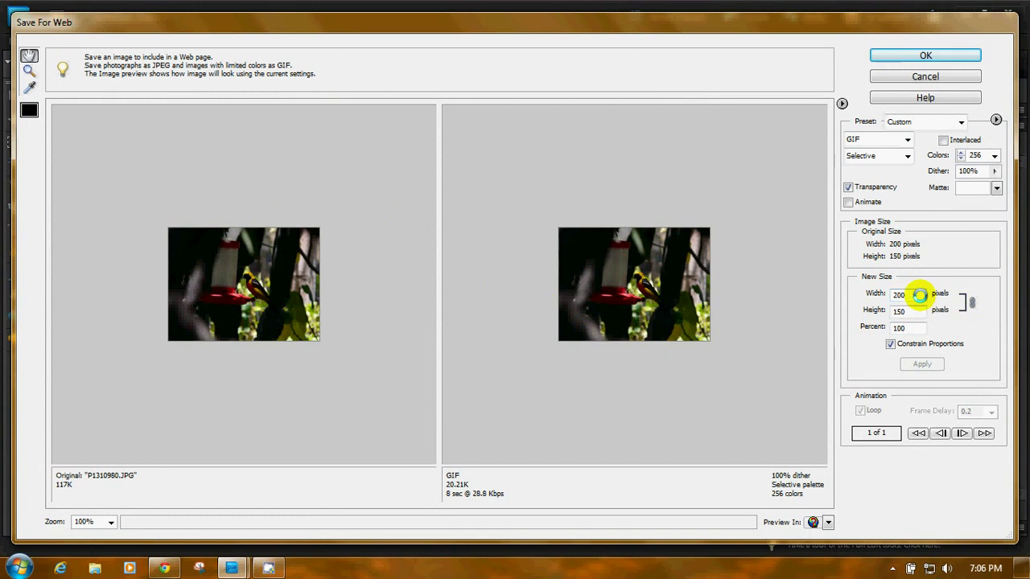
double_click(901, 295)
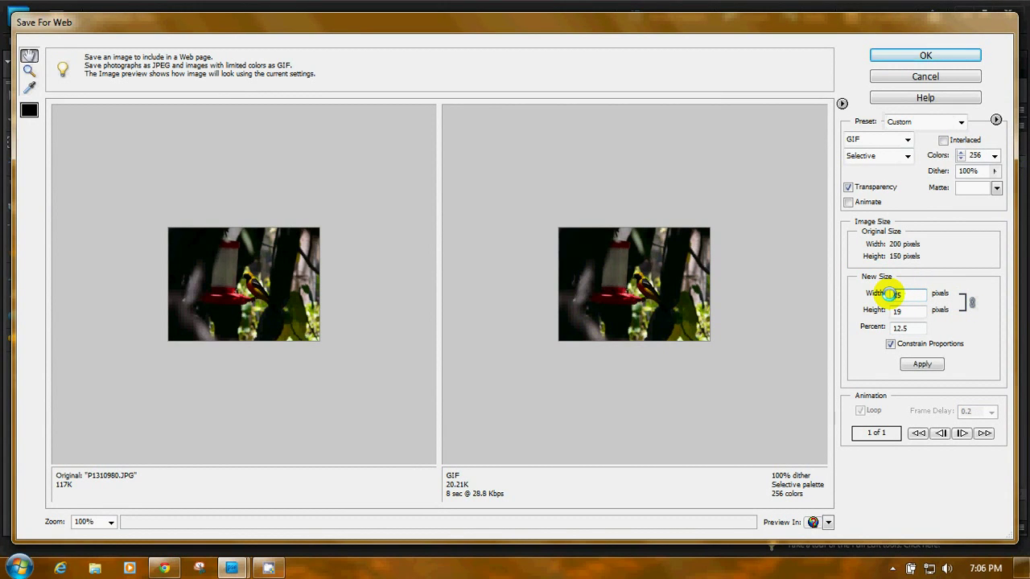
type("250")
left_click(938, 327)
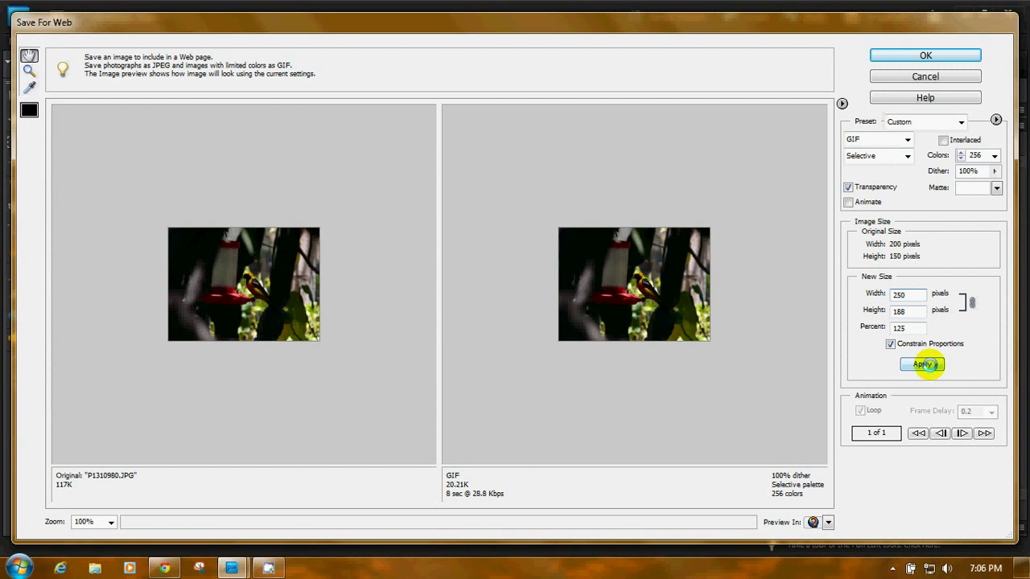
left_click(924, 364)
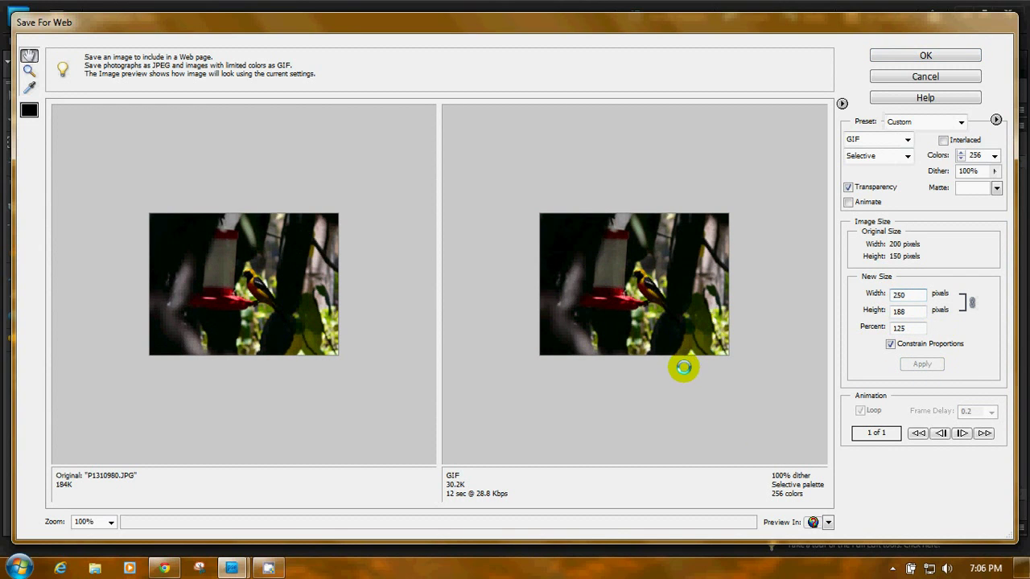
left_click(849, 201)
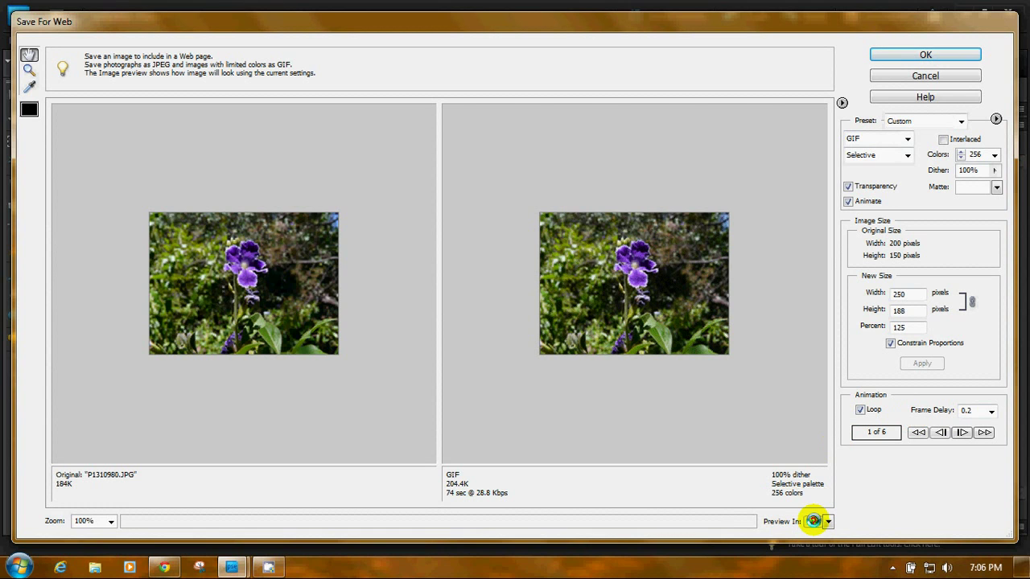
left_click(814, 520)
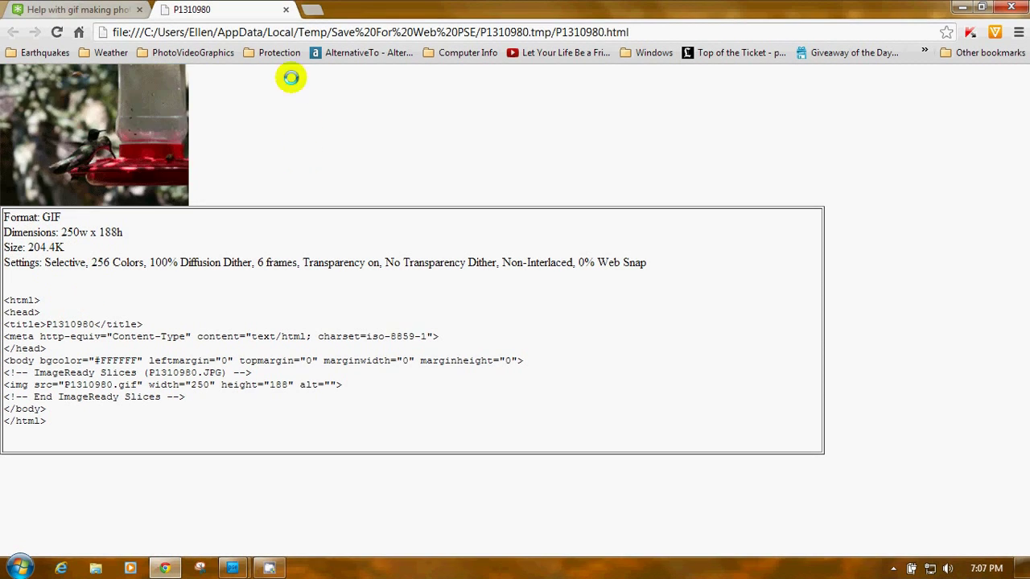
left_click(286, 11)
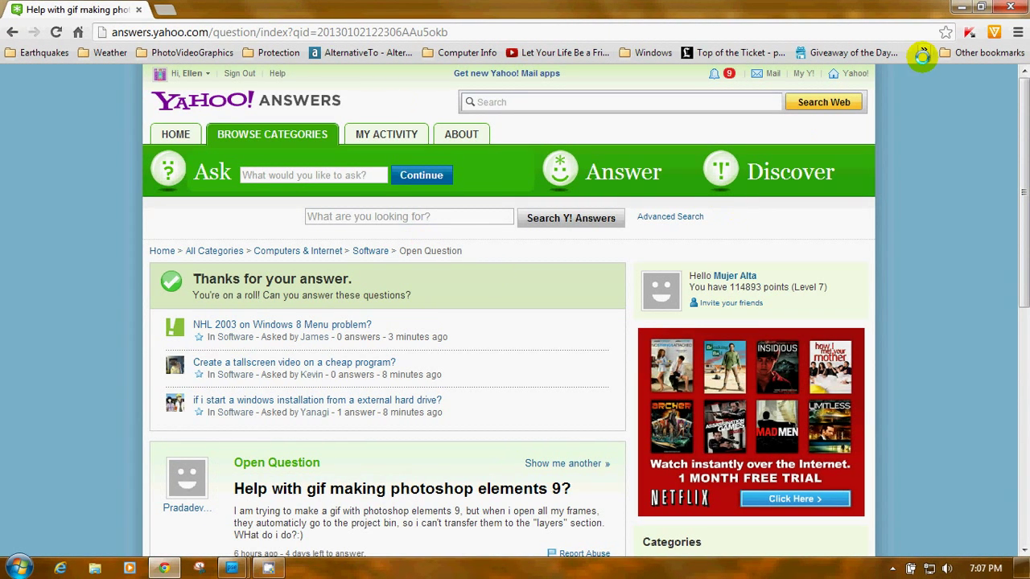
left_click(963, 6)
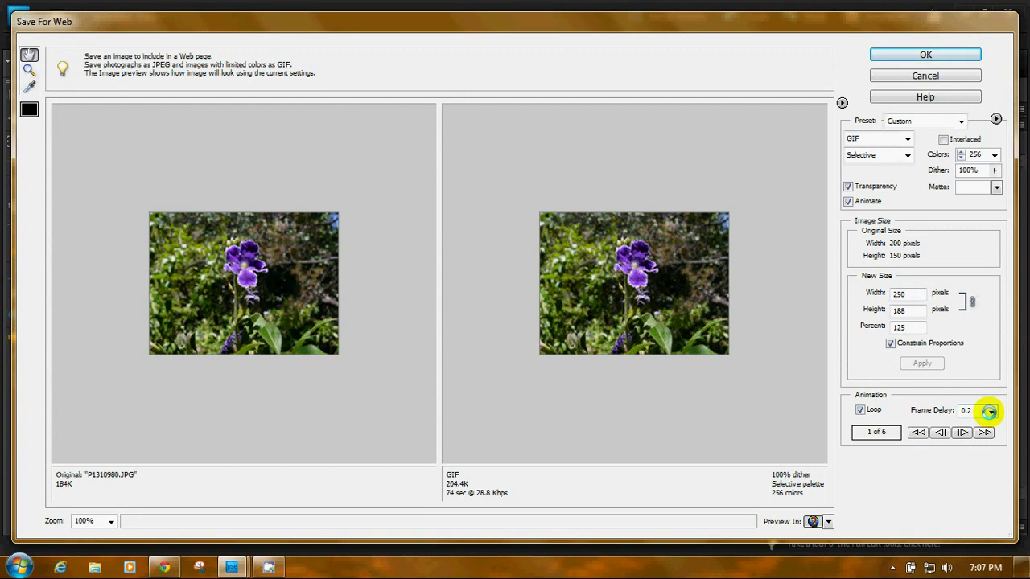
Set the GIF frame delay to 0.35 seconds and preview the animation in the browser
left_click(991, 412)
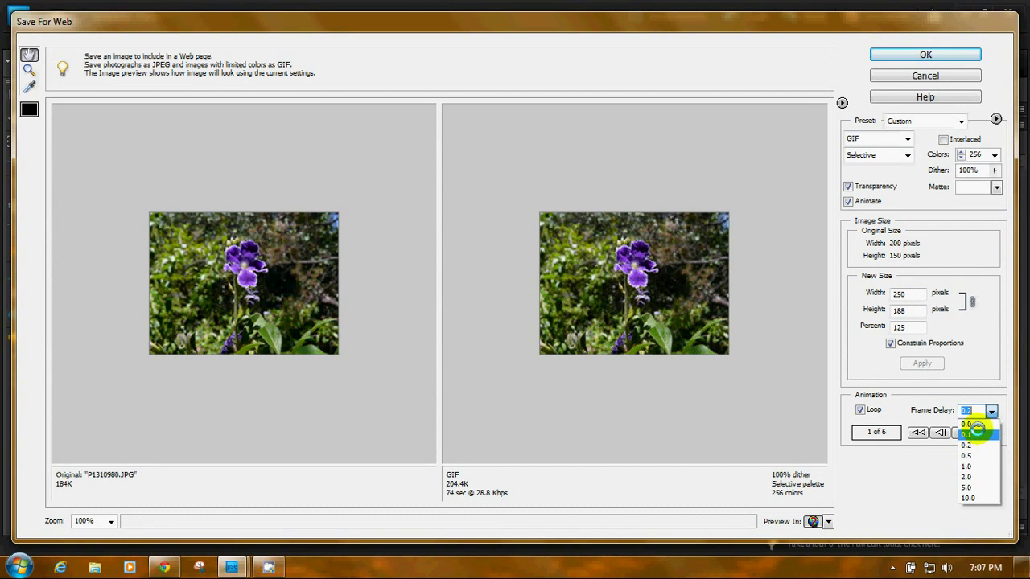
left_click(935, 474)
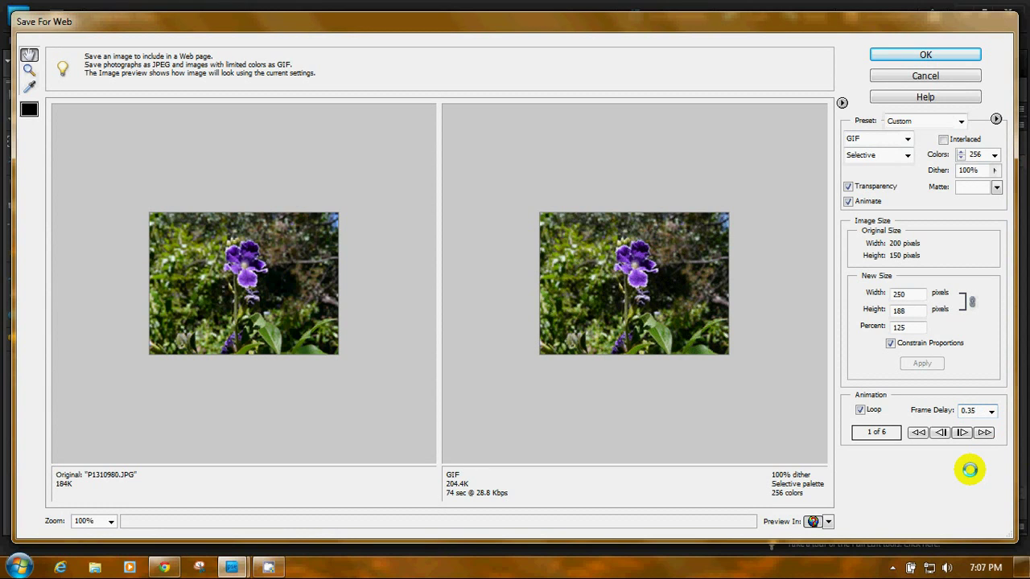
left_click(813, 521)
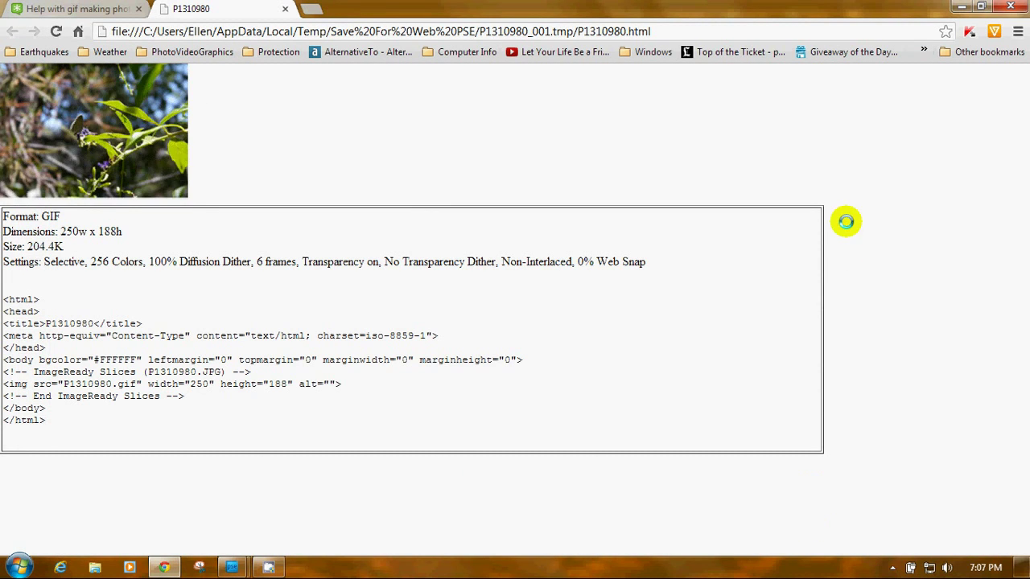
Close the P1310980 GIF preview tab in Chrome
left_click(285, 10)
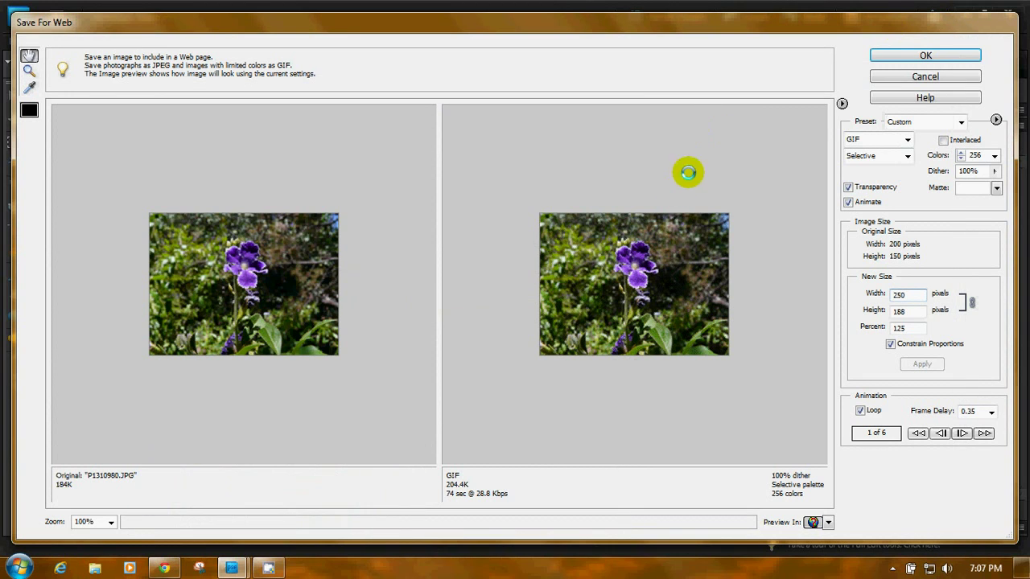
Start saving the GIF into Libraries > Pictures, then cancel the Save Optimized As dialog
left_click(923, 55)
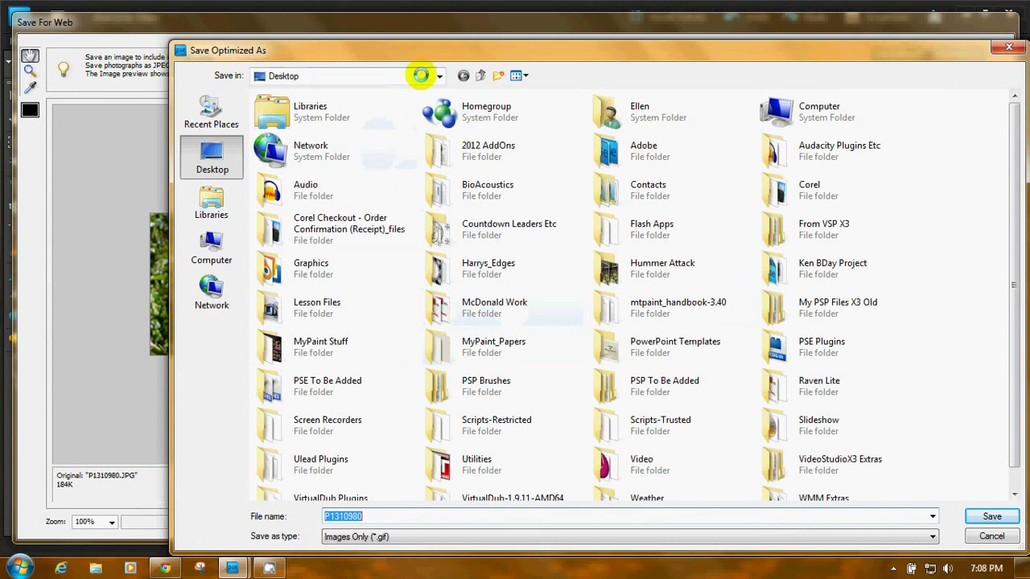
left_click(212, 201)
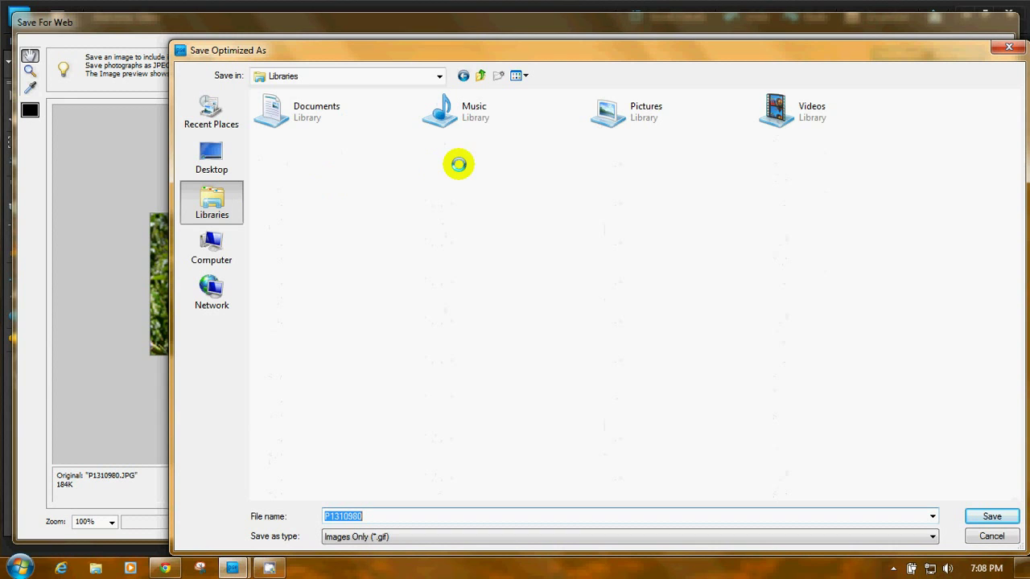
double_click(625, 114)
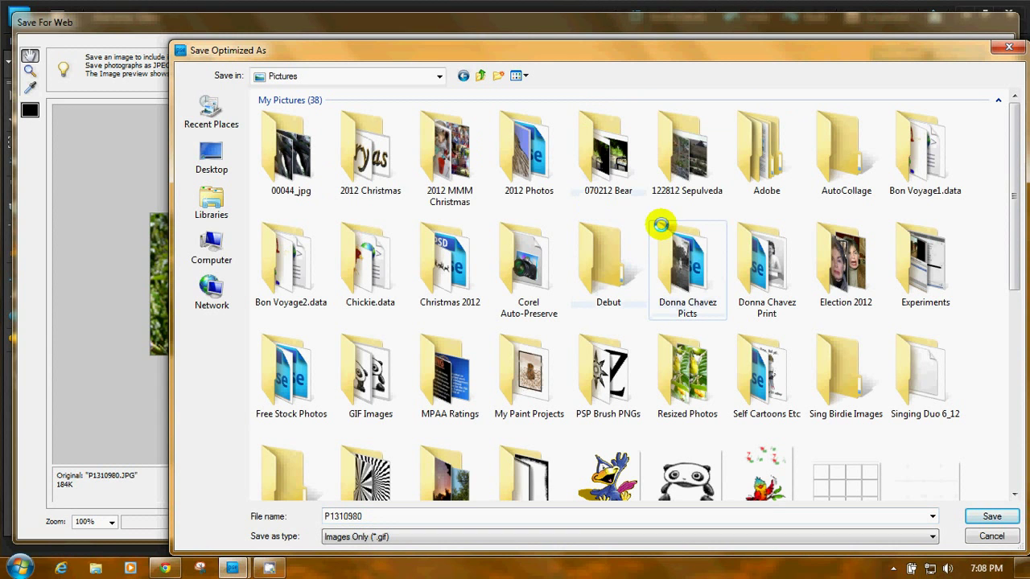
left_click(346, 517)
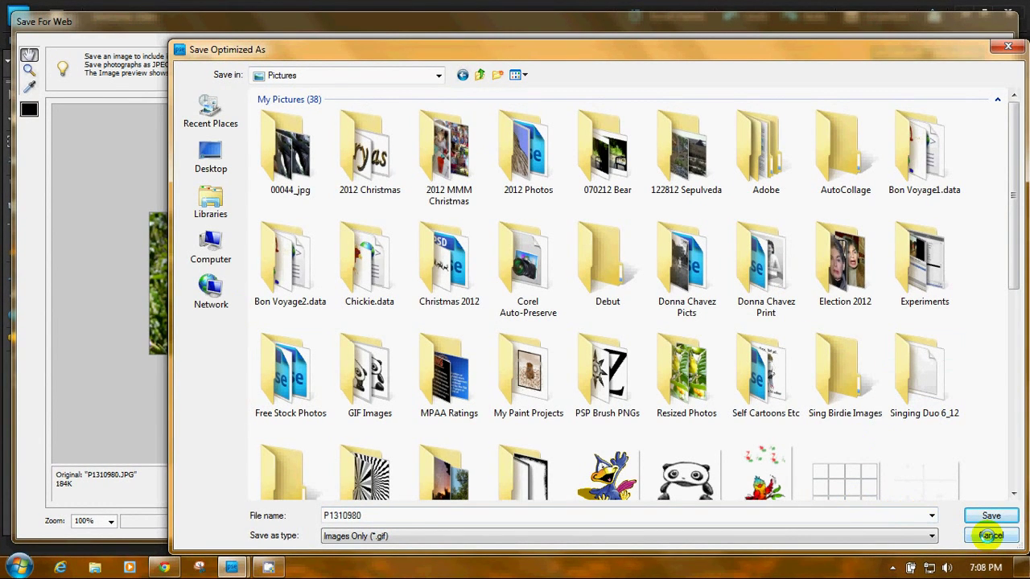
left_click(991, 535)
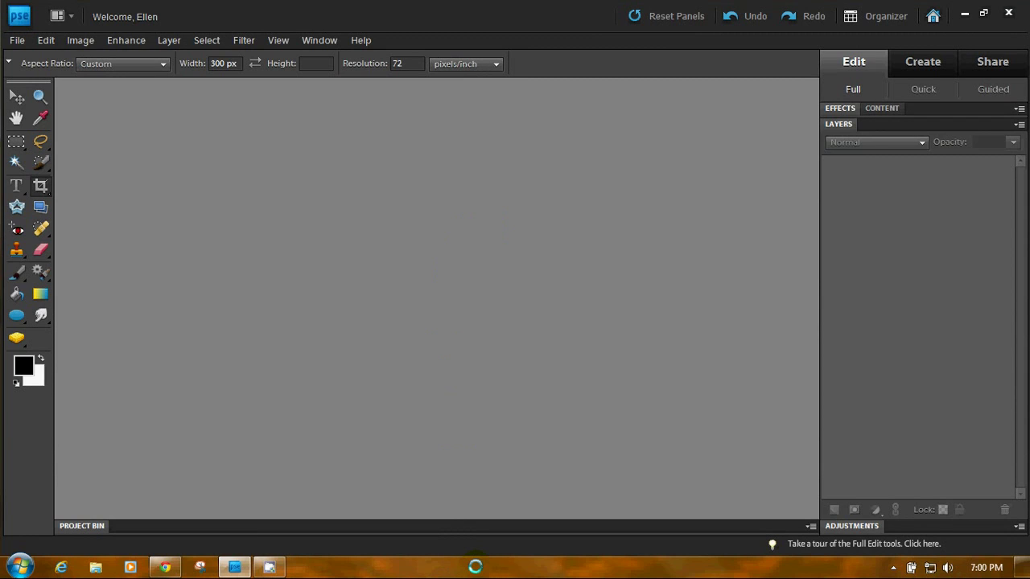
Bring up the Open dialog from the File menu
left_click(264, 258)
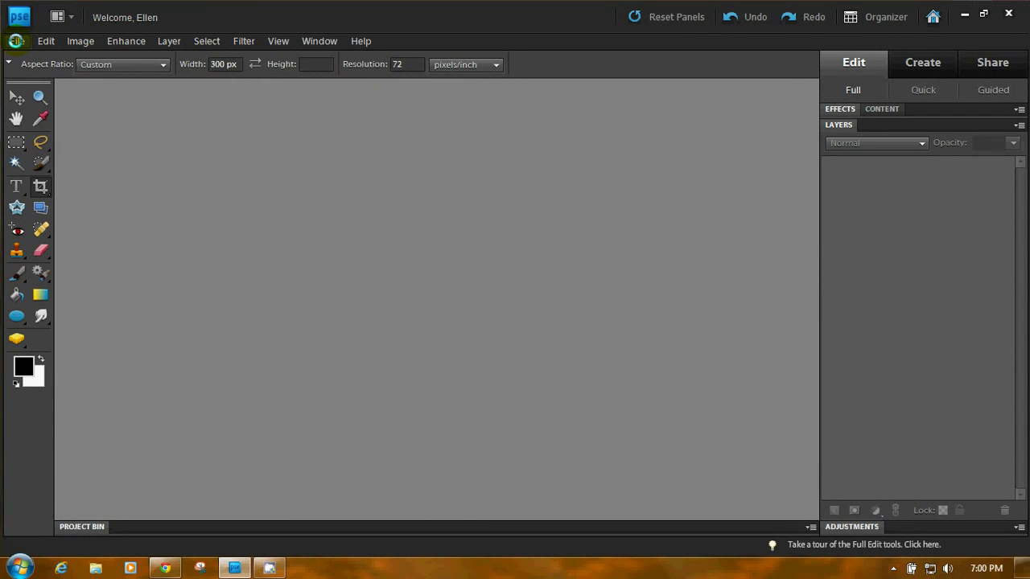
left_click(16, 40)
left_click(28, 70)
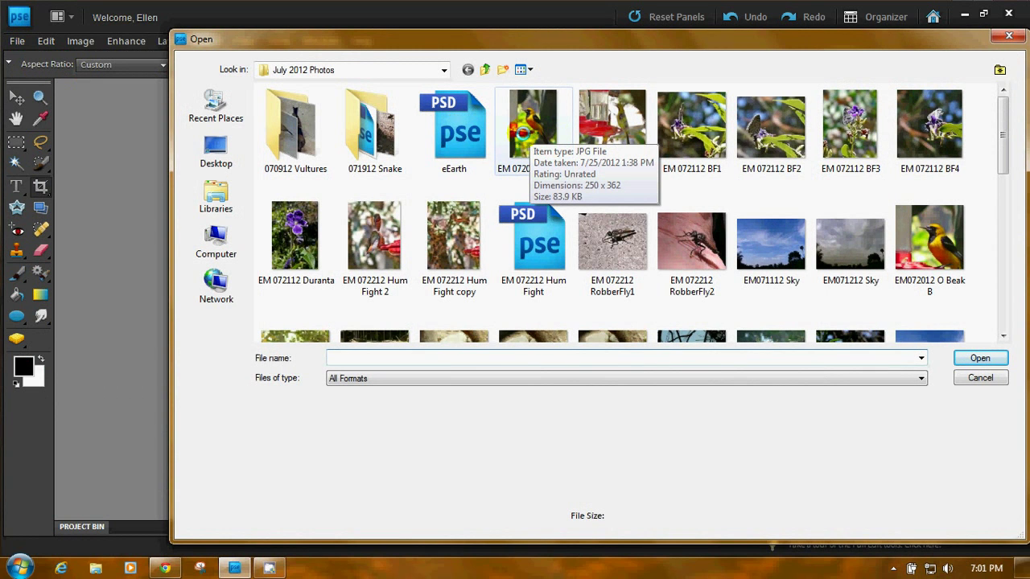
Select P1310980, P1310986, P1320496, P1320247, P1310987 and P1320141 and open all six
left_click_drag(999, 126, 1003, 195)
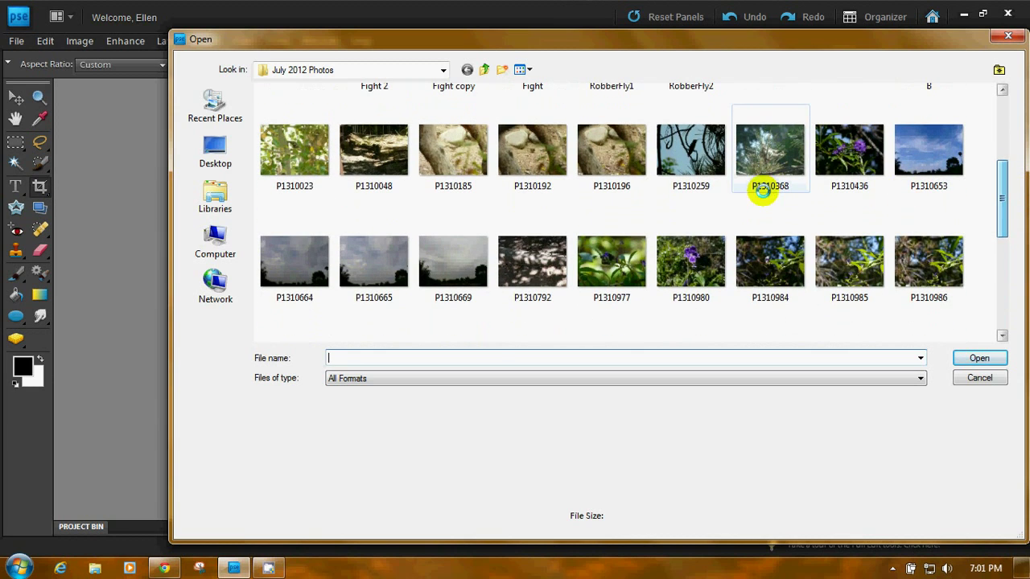
left_click(451, 158)
left_click(612, 266)
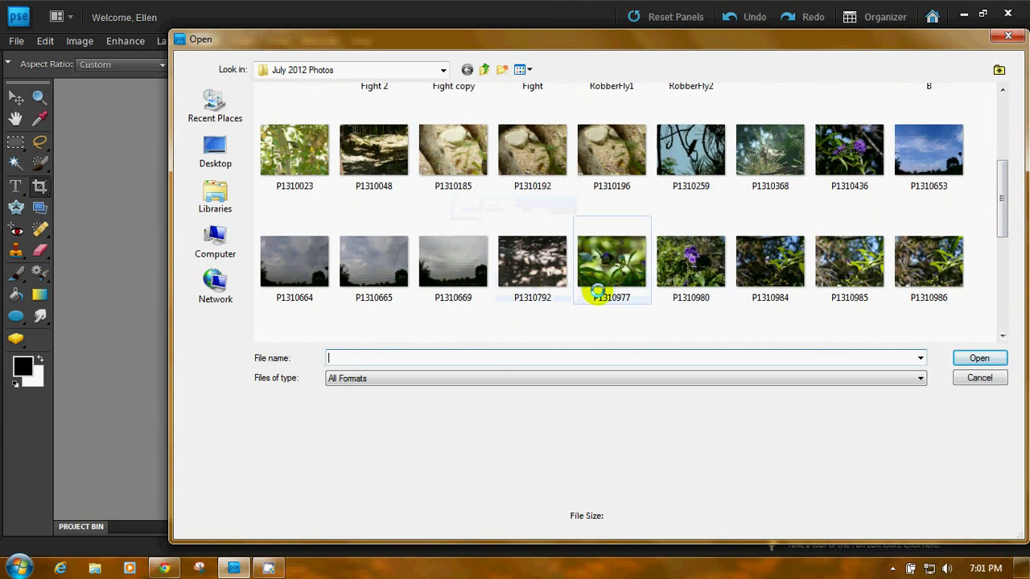
left_click(678, 270)
left_click(933, 266, "ctrl")
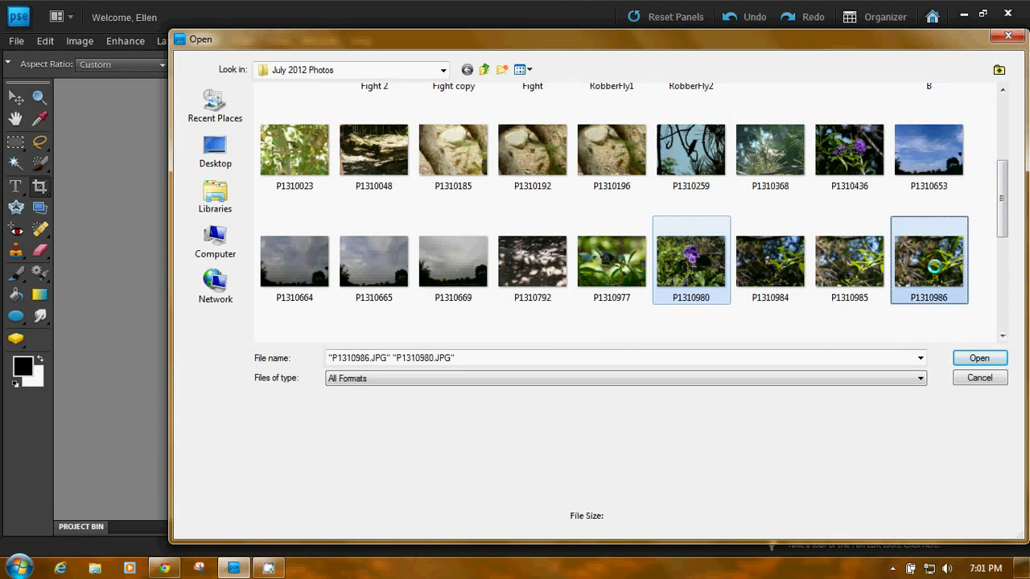
left_click_drag(1006, 211, 1003, 257)
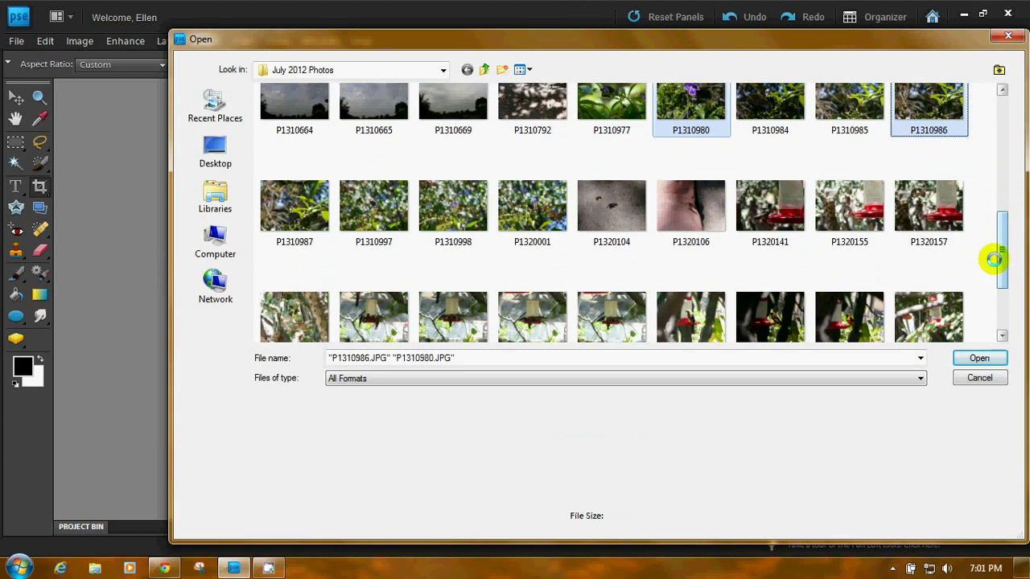
left_click(771, 319, "ctrl")
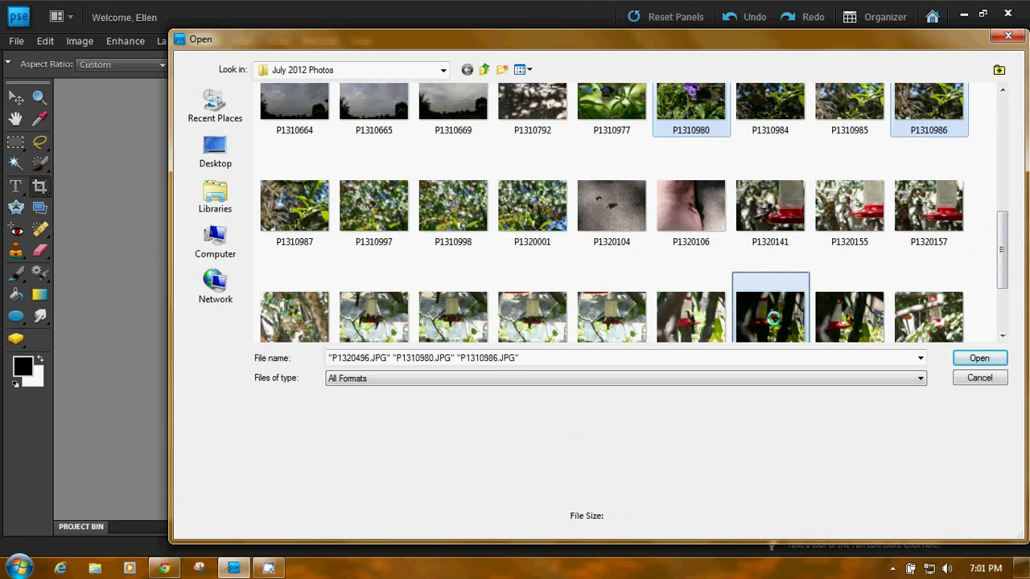
left_click(286, 323, "ctrl")
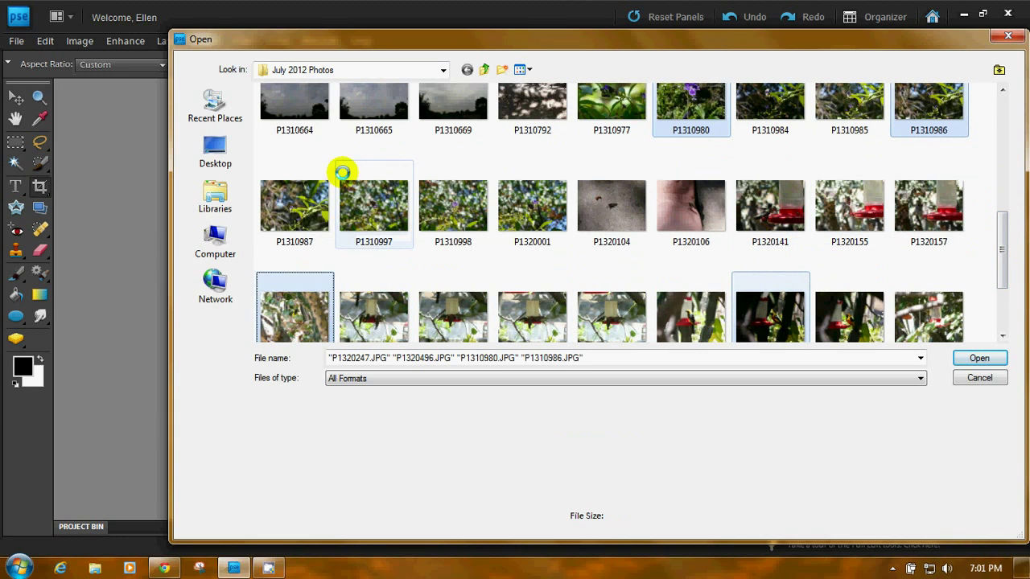
left_click(308, 205, "ctrl")
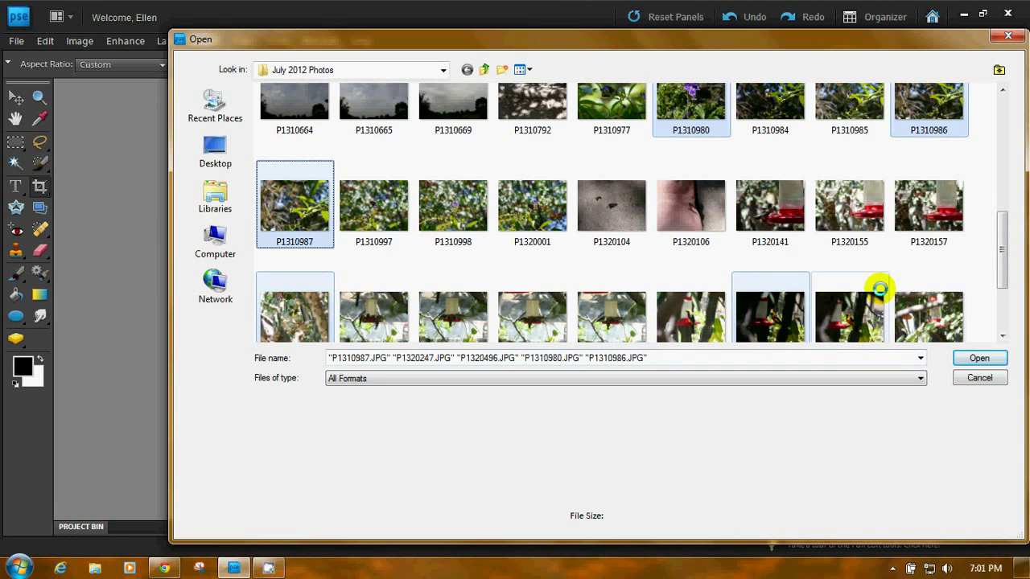
left_click(771, 205, "ctrl")
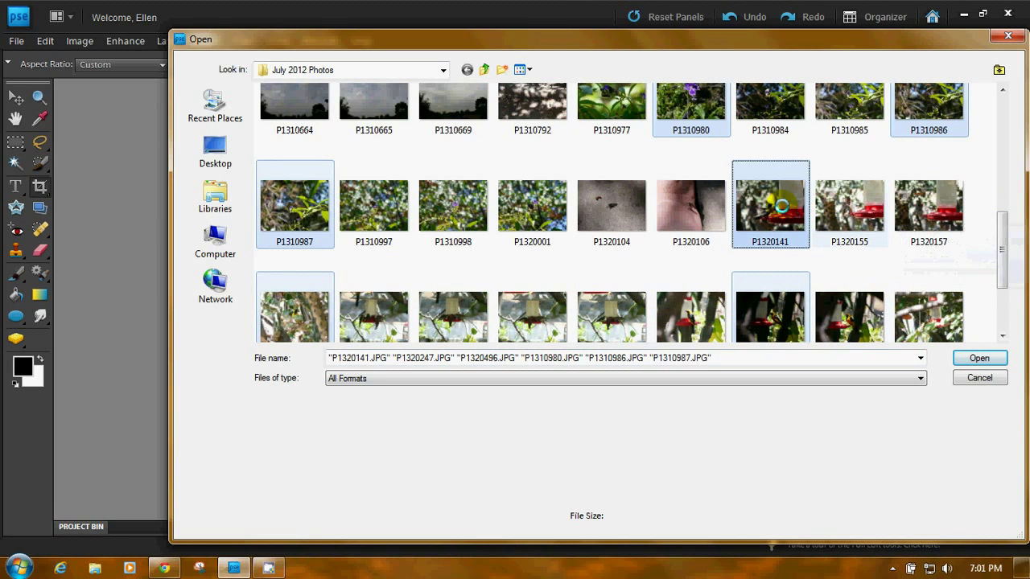
left_click(978, 358)
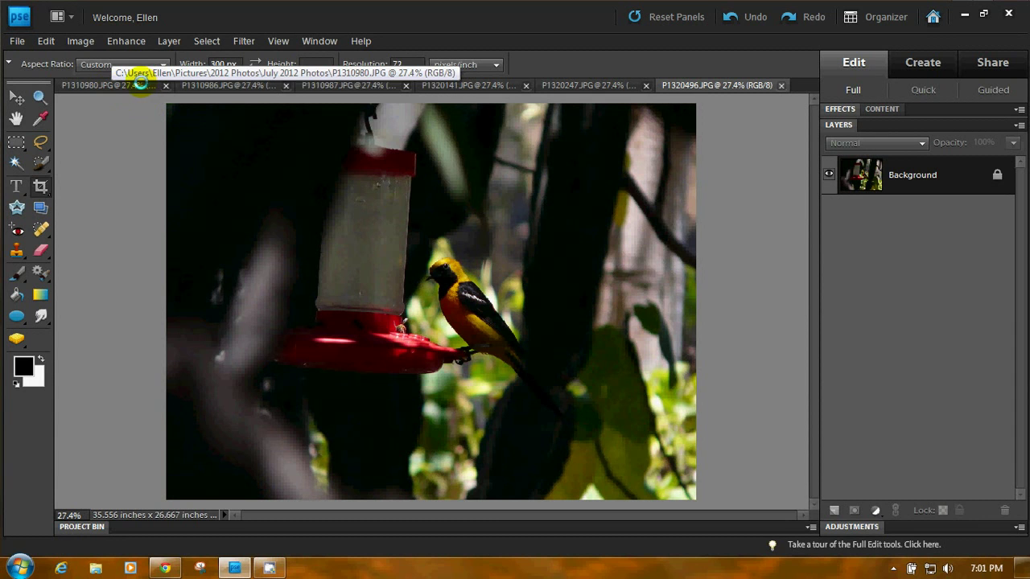
Float the P1310980 flower photo in its own window and show the Project Bin thumbnails
left_click(141, 82)
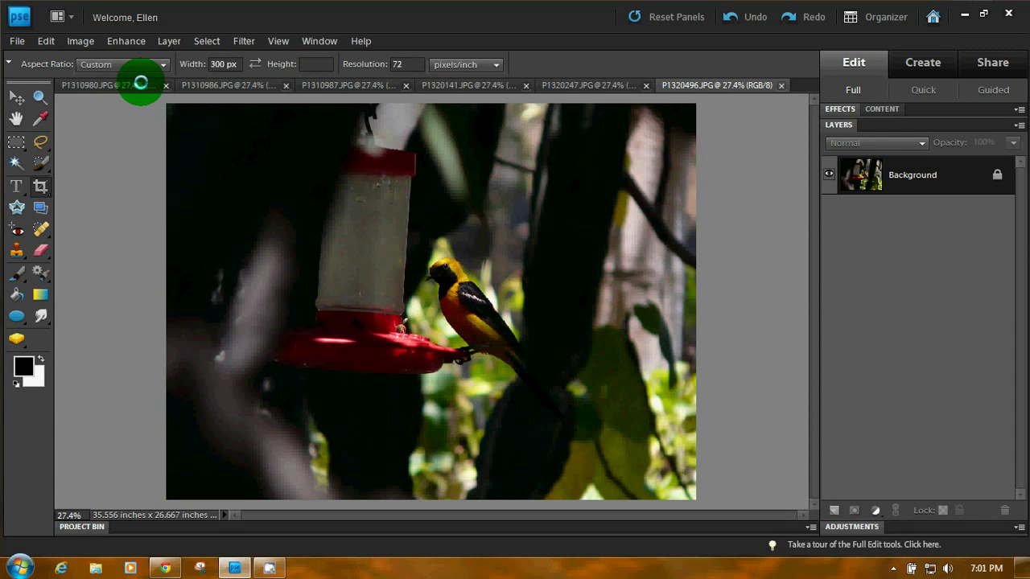
left_click_drag(141, 83, 174, 189)
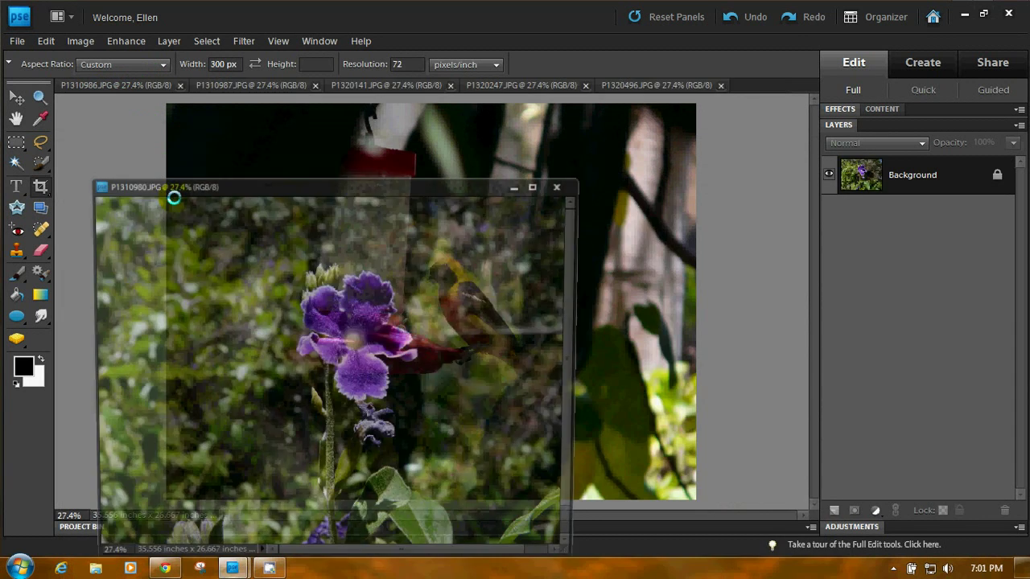
left_click_drag(350, 183, 568, 119)
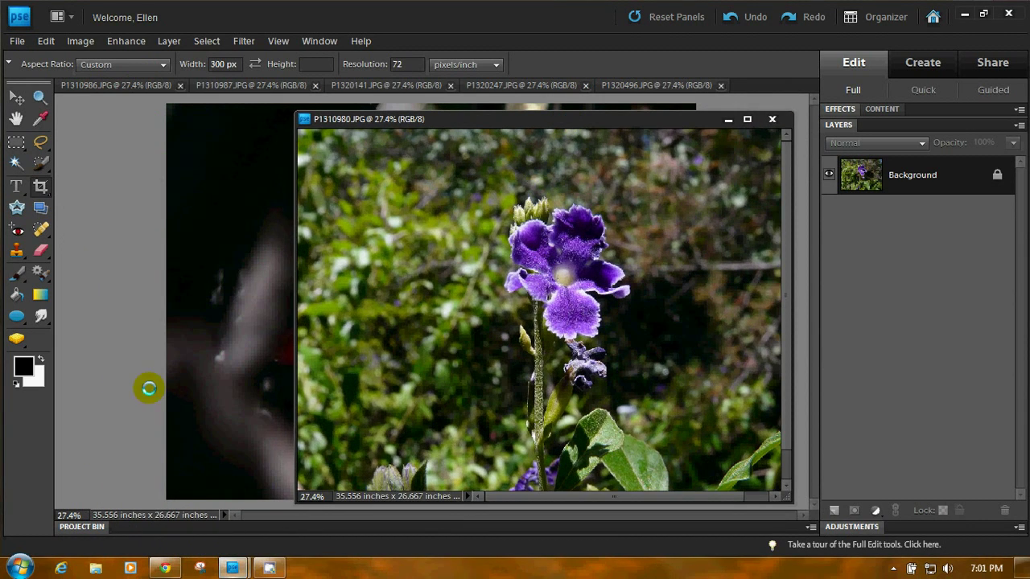
left_click(82, 527)
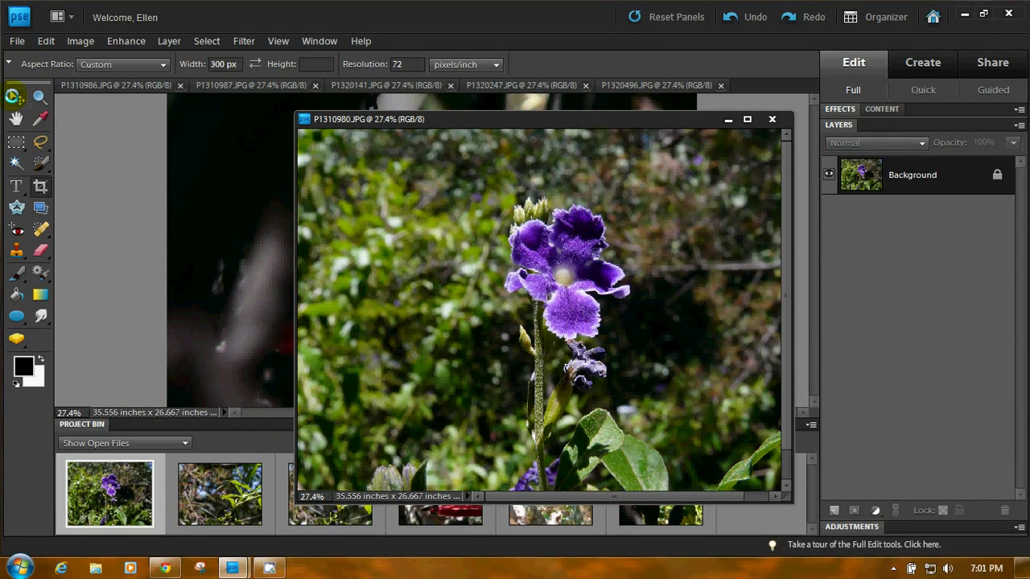
With the Move tool, drag P1310986, P1320141, P1320247 and P1320496 onto the flower photo as layers
left_click(14, 95)
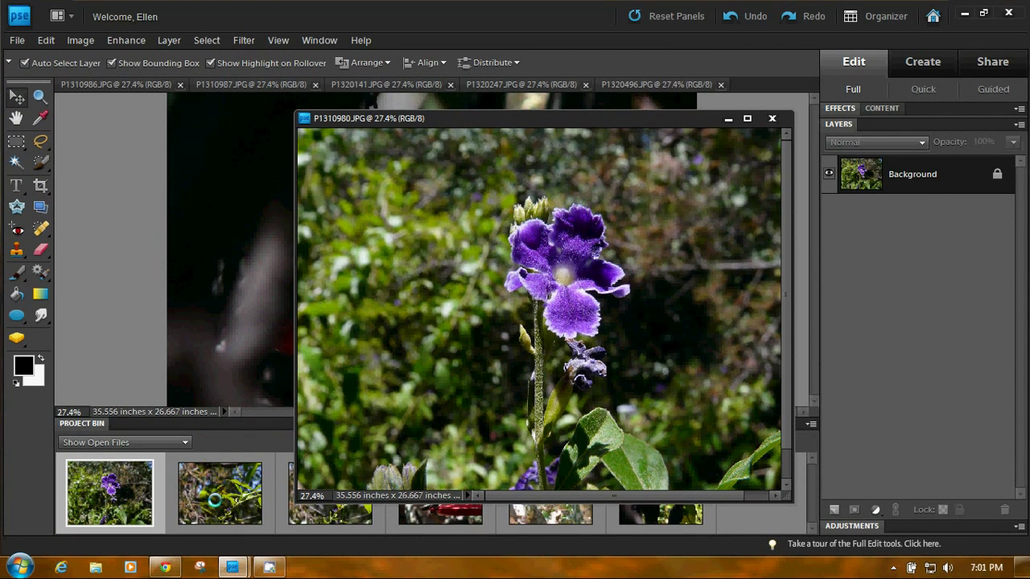
left_click_drag(216, 499, 453, 349)
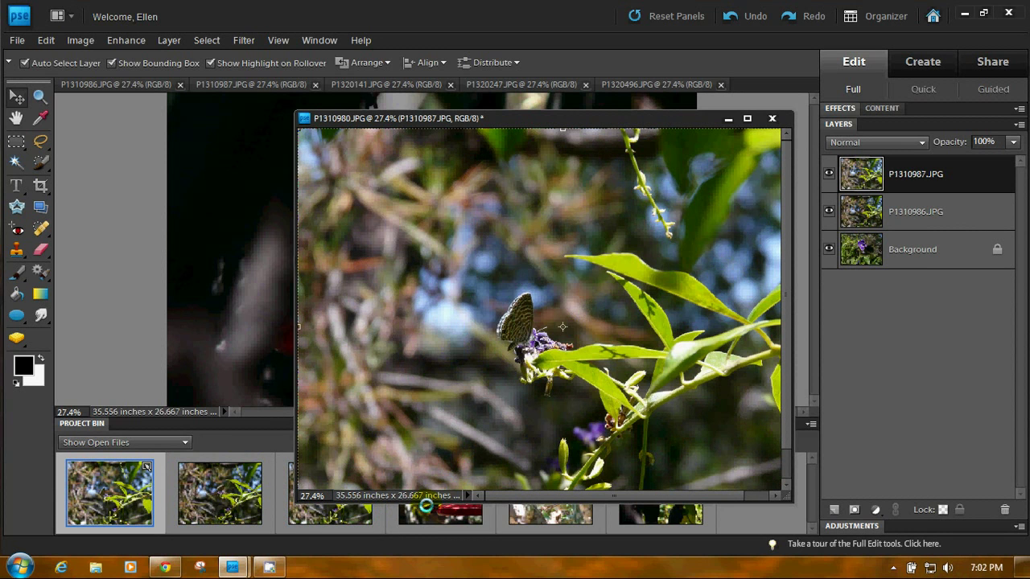
left_click_drag(424, 507, 487, 395)
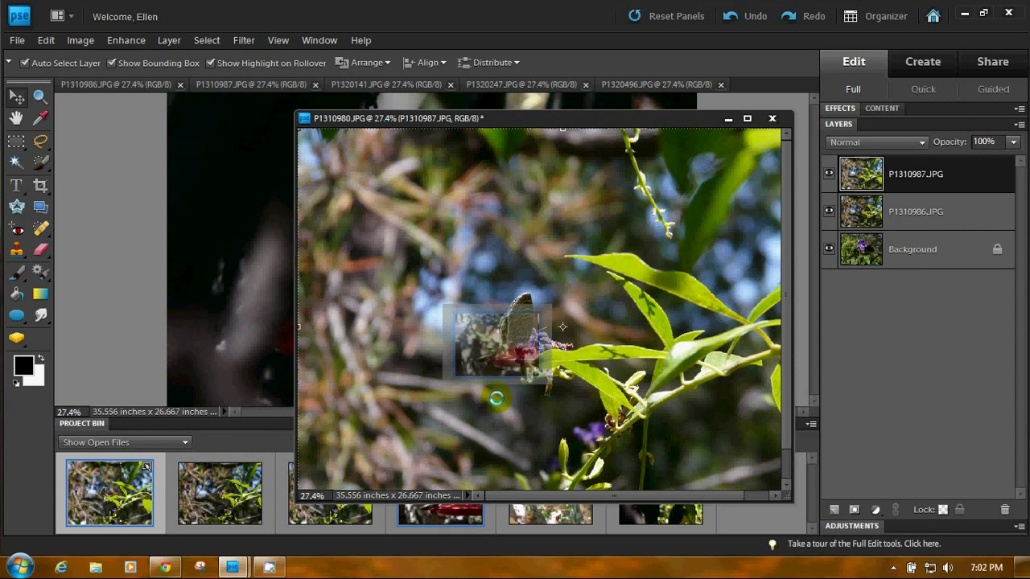
left_click_drag(552, 513, 545, 329)
left_click_drag(655, 510, 621, 329)
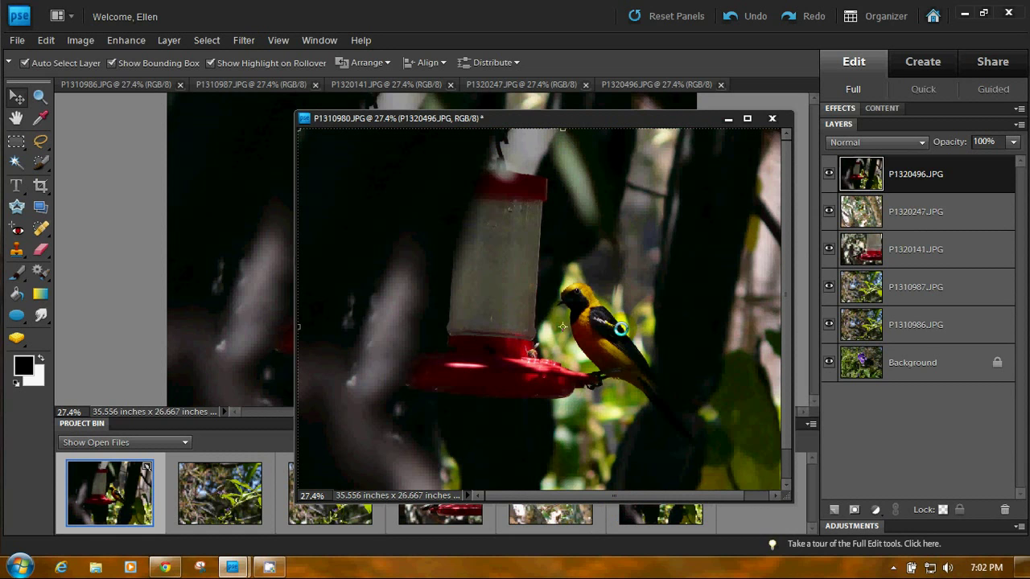
Close the four source documents and dock the layered flower photo back into the workspace
left_click(181, 85)
left_click(313, 86)
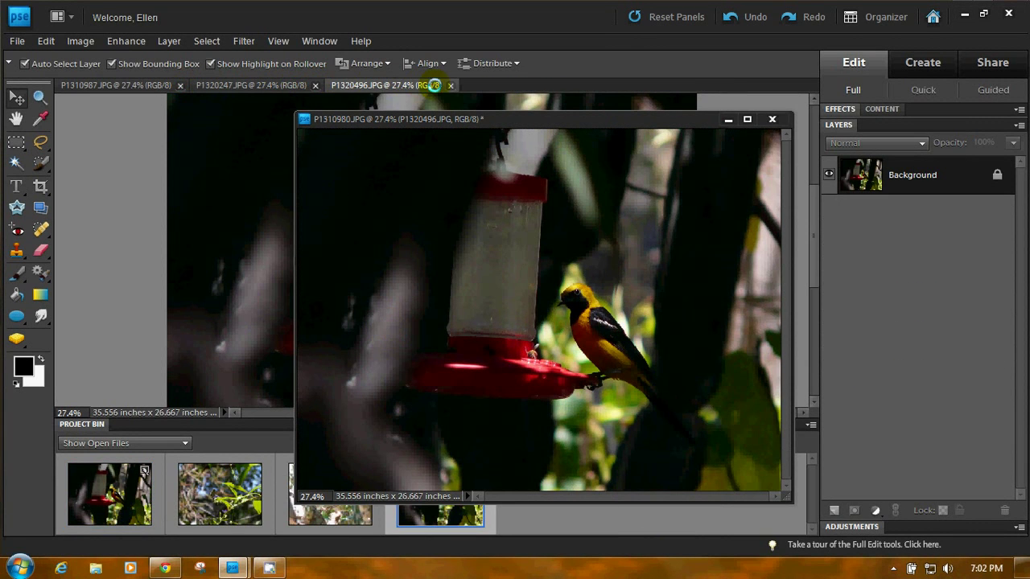
left_click(450, 85)
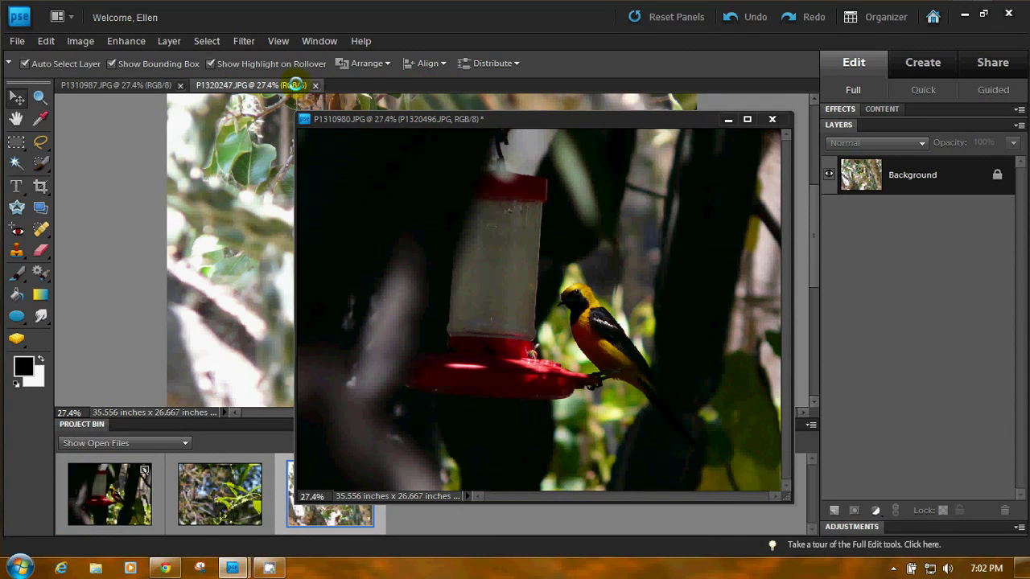
left_click(320, 84)
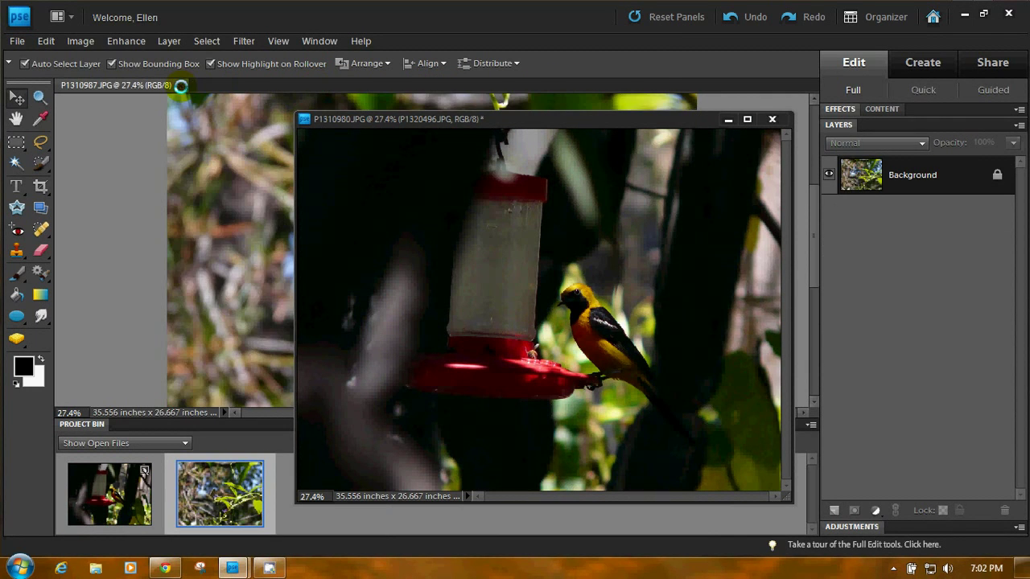
left_click_drag(534, 115, 424, 98)
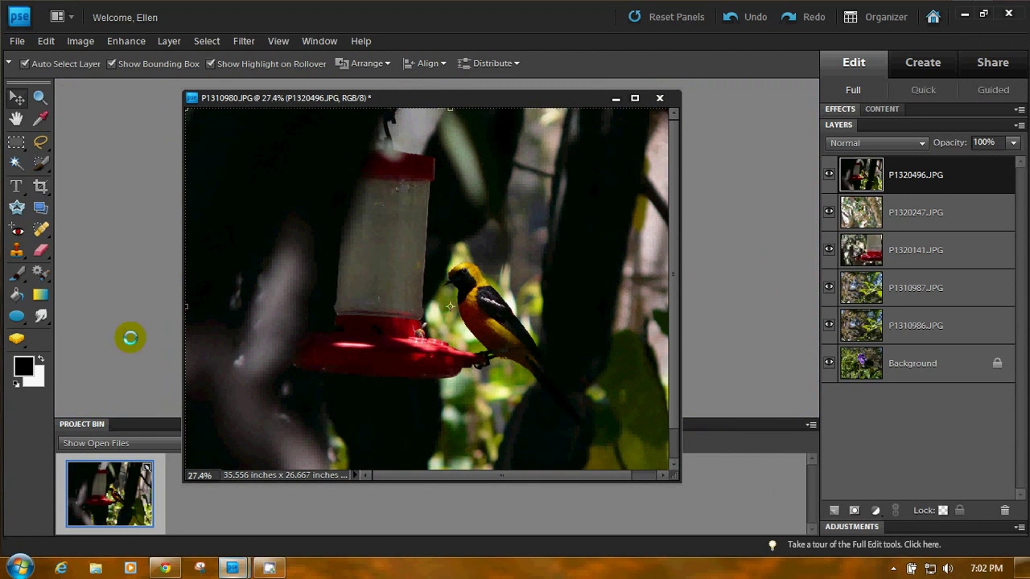
Hide the Project Bin and hide the upper layers to compare each photo against the flower background
left_click(69, 423)
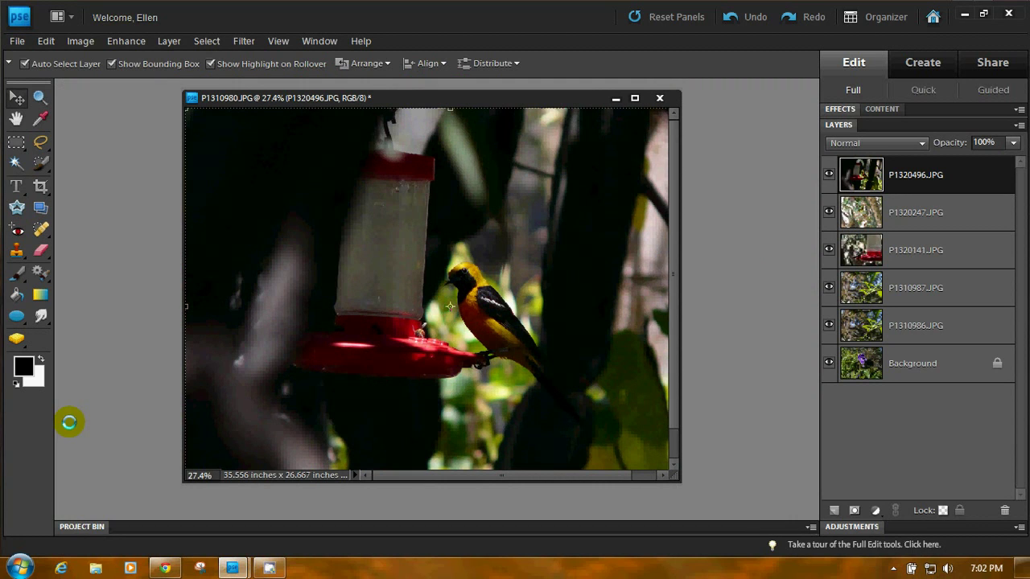
left_click(828, 173)
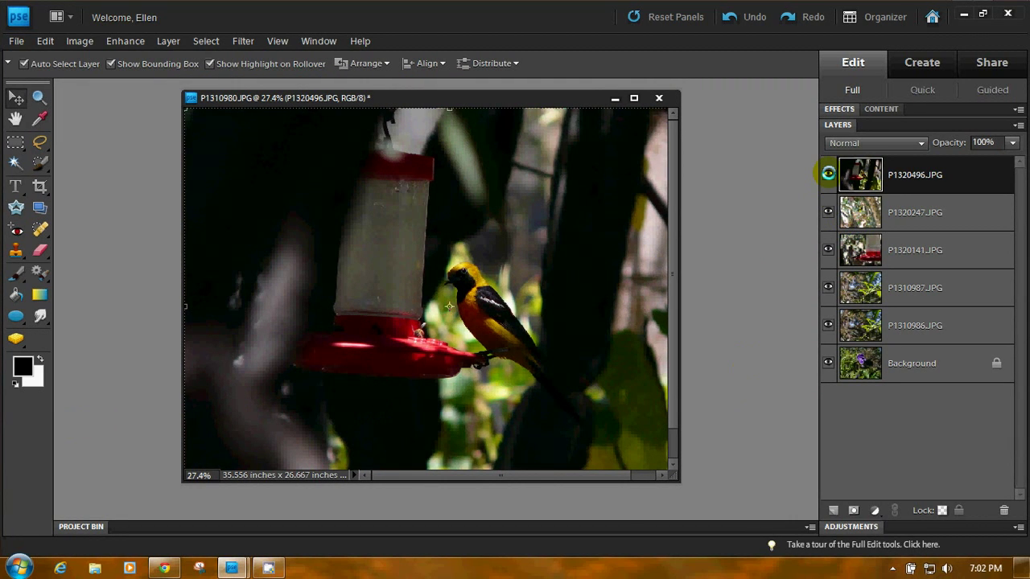
left_click(828, 173)
left_click(828, 212)
left_click(827, 247)
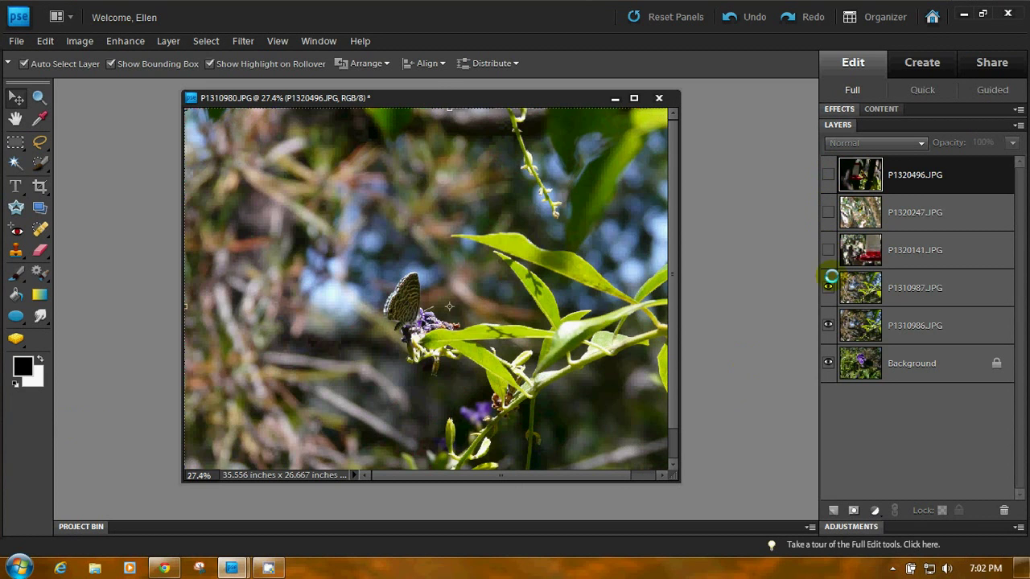
left_click(829, 287)
left_click(828, 320)
left_click(828, 319)
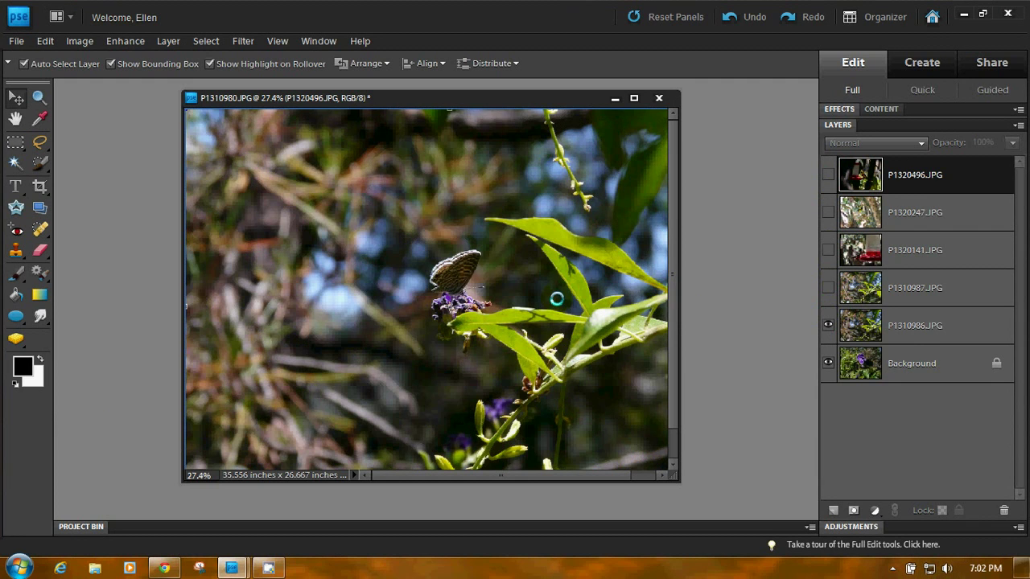
Shift P1310986 about 60 px left, nudge P1310987 up, move the hummingbird up-left, and show all layers
left_click_drag(556, 299, 507, 287)
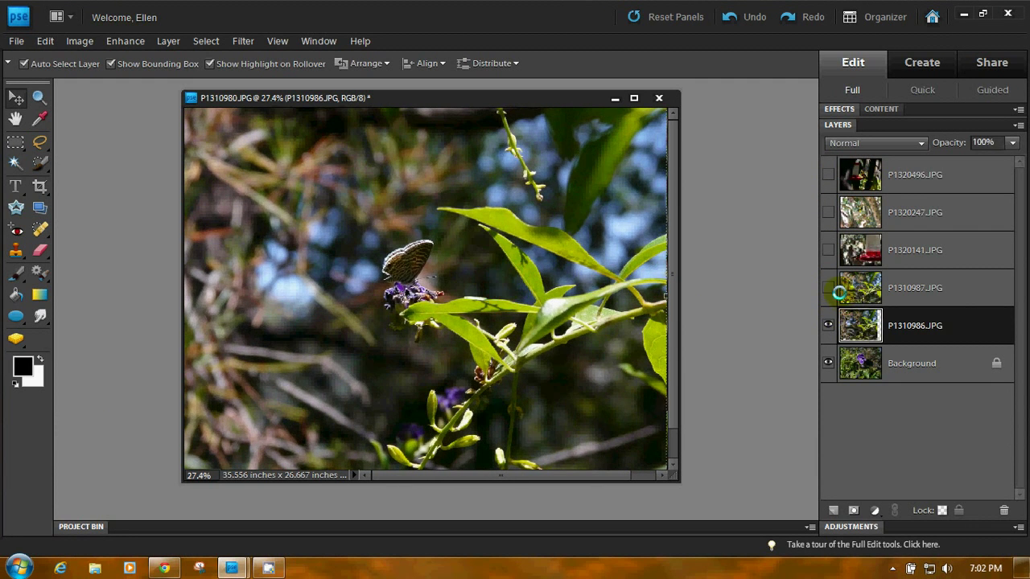
left_click(827, 287)
left_click_drag(535, 288, 534, 266)
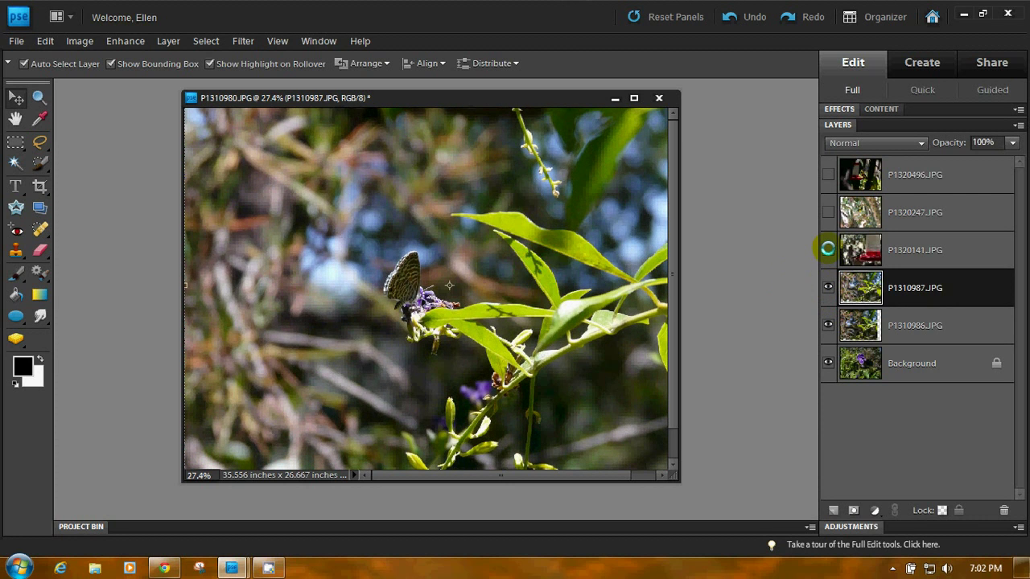
left_click(828, 250)
left_click_drag(580, 272, 538, 243)
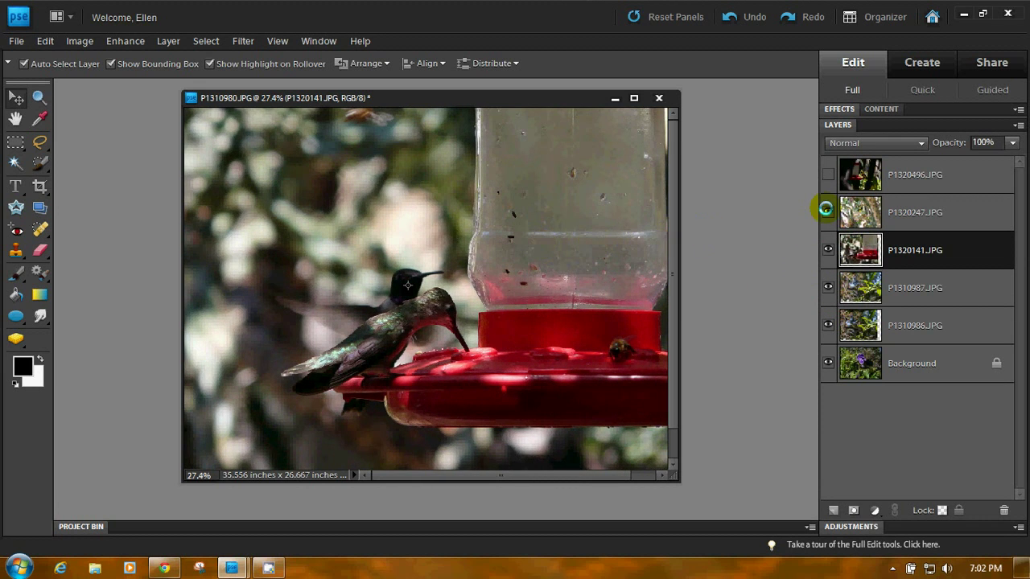
left_click(828, 212)
left_click(513, 287)
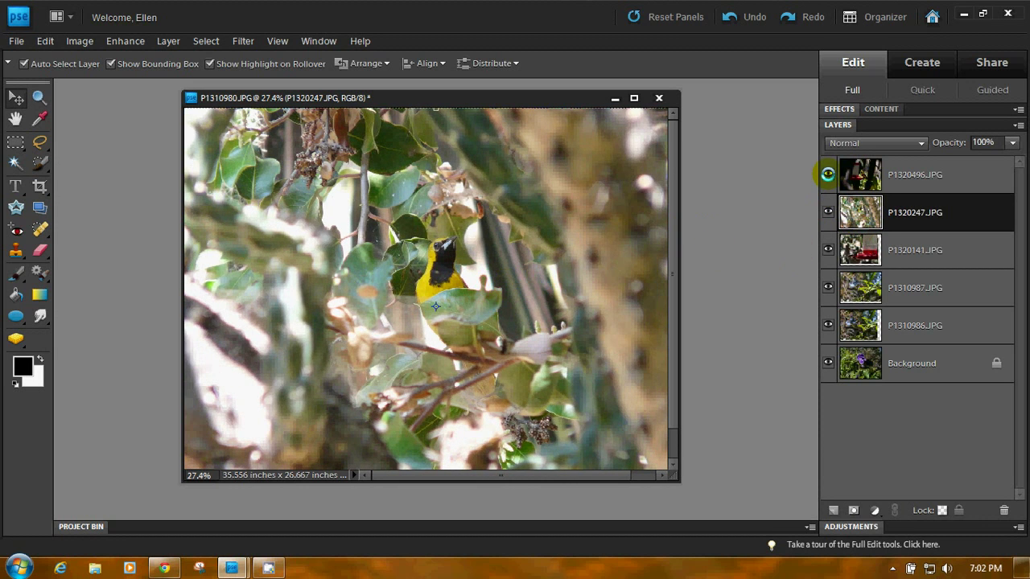
left_click(827, 174)
left_click(570, 303)
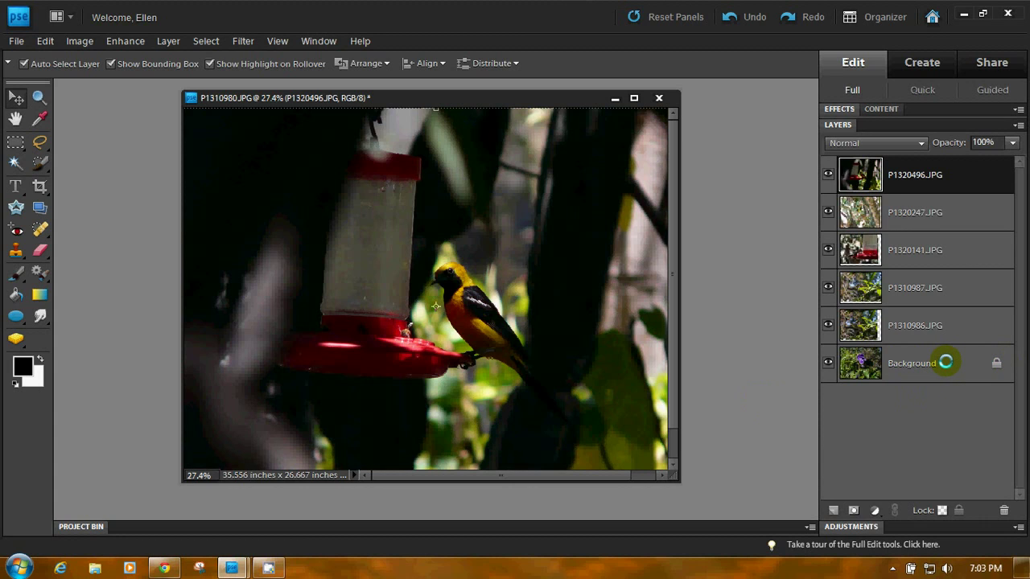
Convert the Background into a regular Layer 0, then open the File menu
right_click(946, 363)
left_click(952, 367)
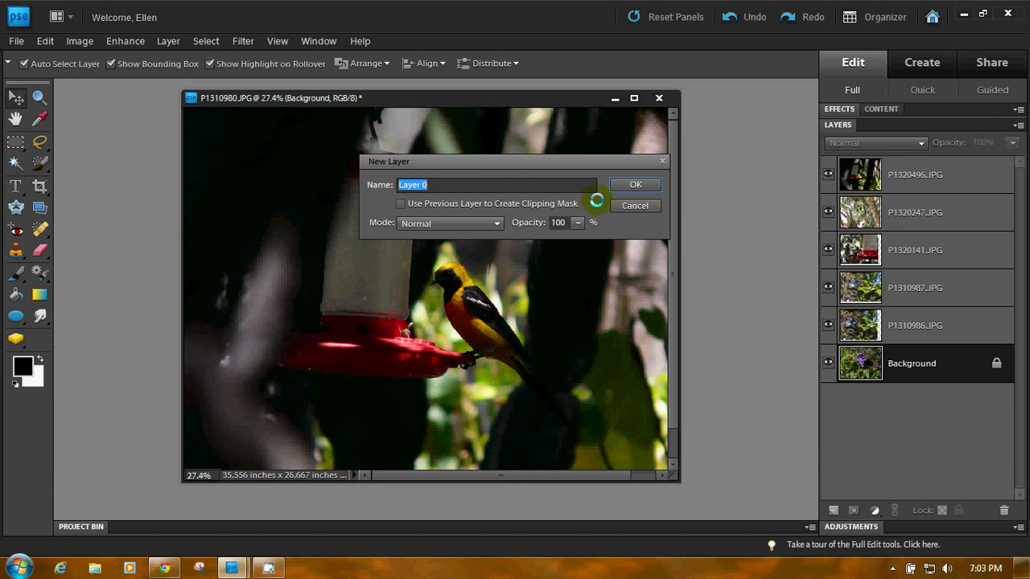
left_click(632, 186)
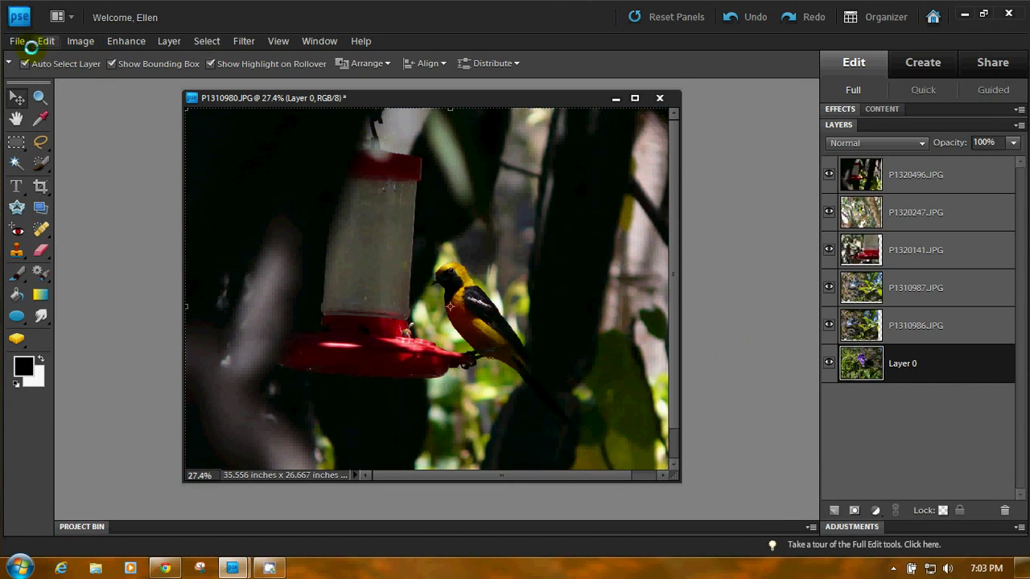
left_click(17, 40)
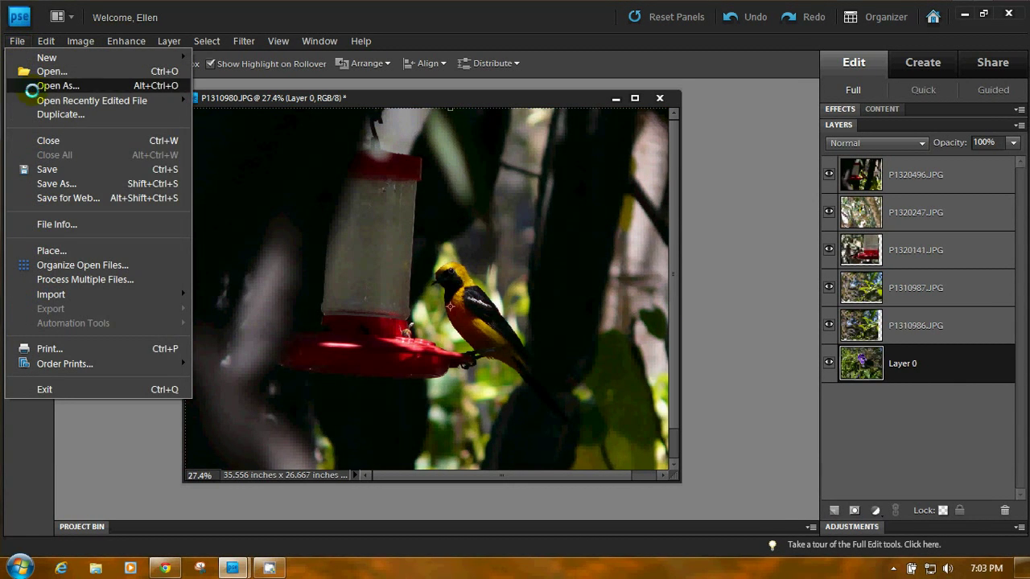
Try an animated Save for Web export, dismiss the 2560×1920 too-big warning, and cancel
left_click(52, 196)
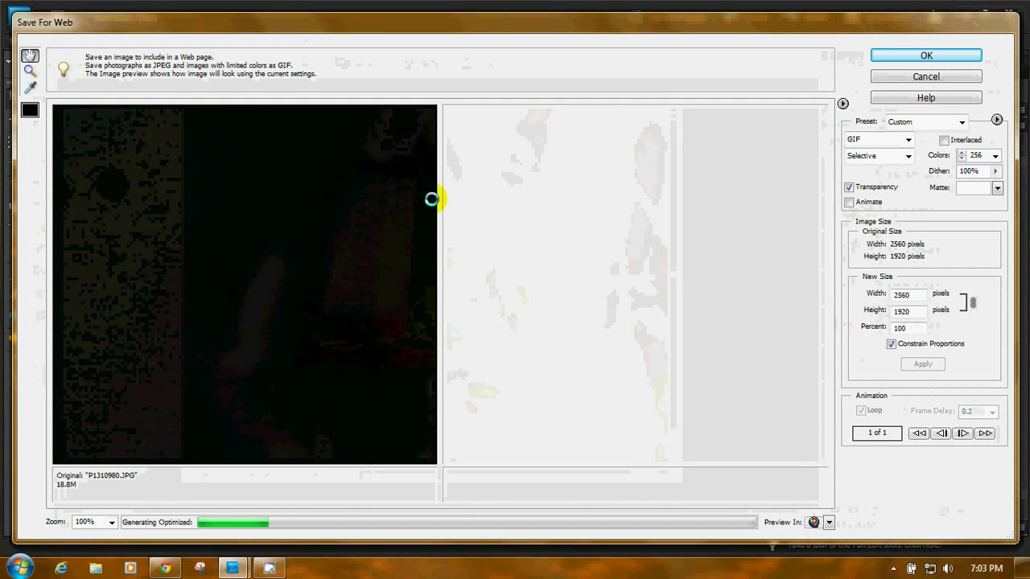
left_click(849, 203)
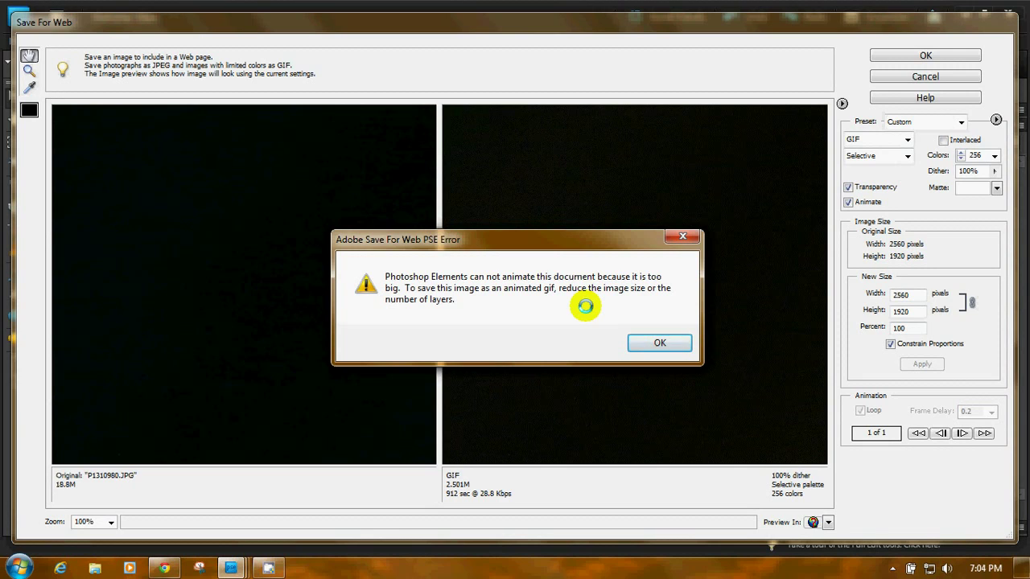
left_click(653, 345)
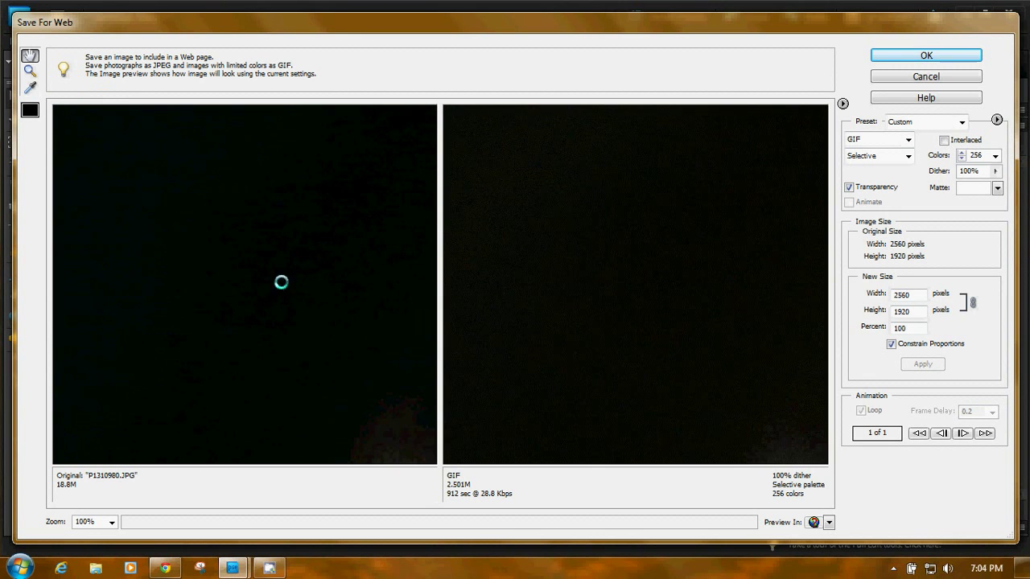
left_click_drag(275, 334, 339, 212)
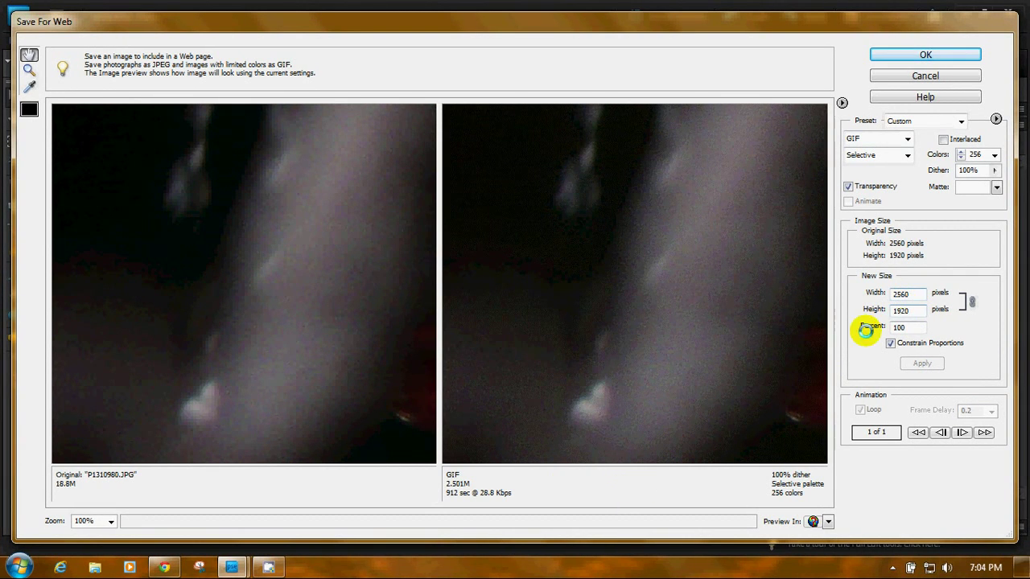
left_click(925, 77)
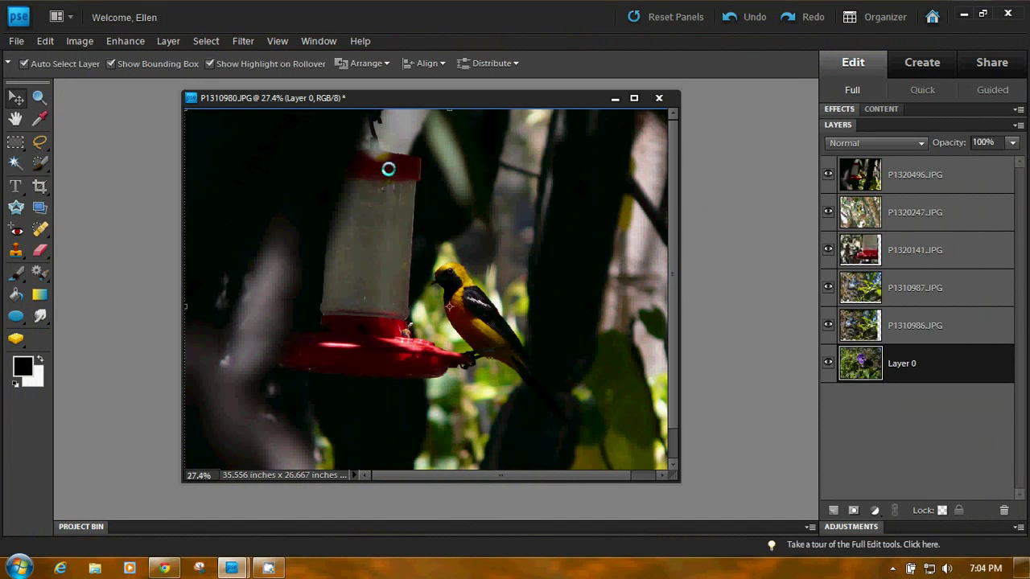
Select the Crop tool with the aspect ratio set to No Restriction
left_click(43, 186)
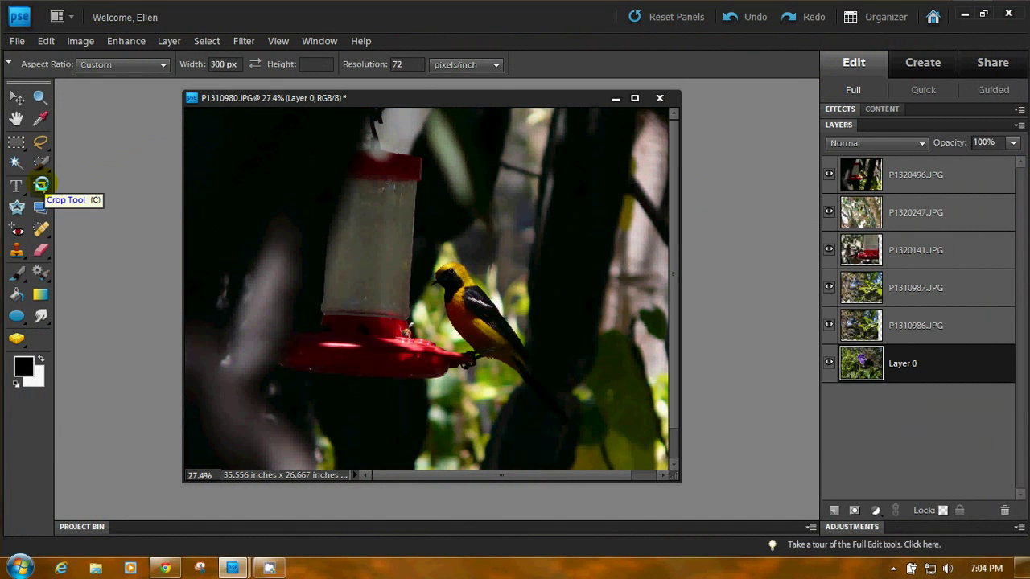
left_click(157, 66)
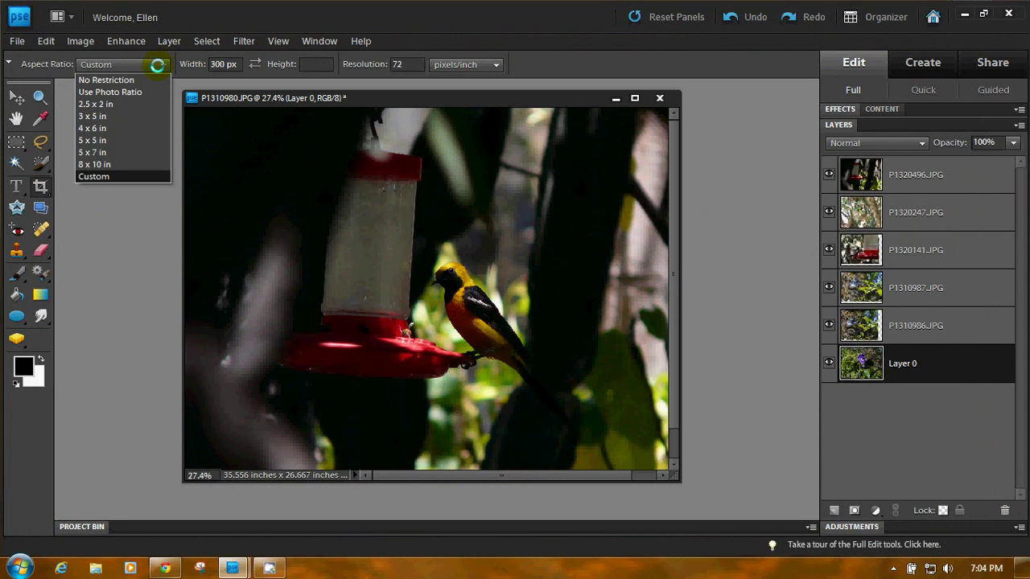
left_click(112, 80)
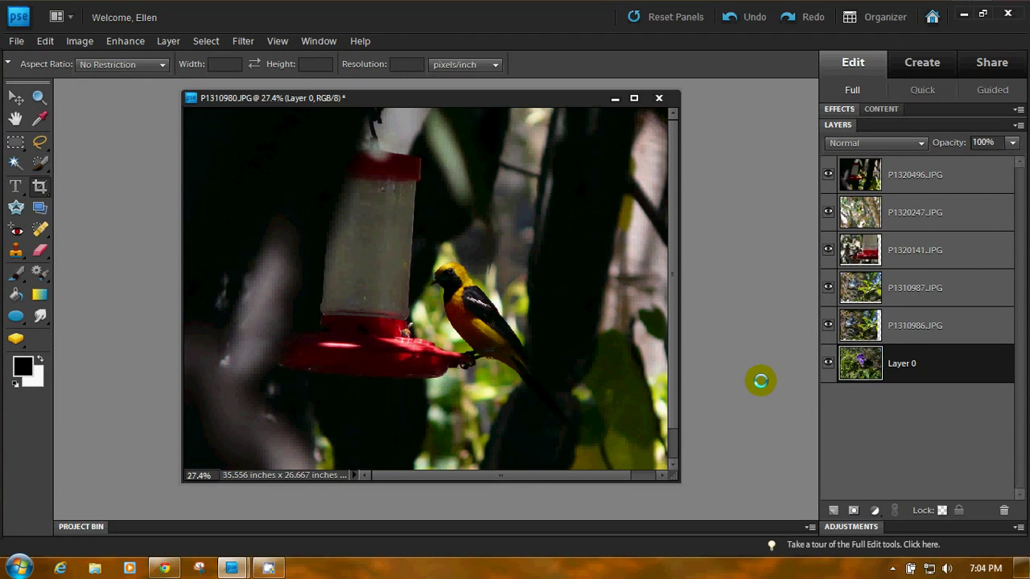
Hide the P1310987, P1320141, P1320247 and P1320496 layers
left_click(828, 287)
left_click(828, 250)
left_click(828, 211)
left_click(828, 174)
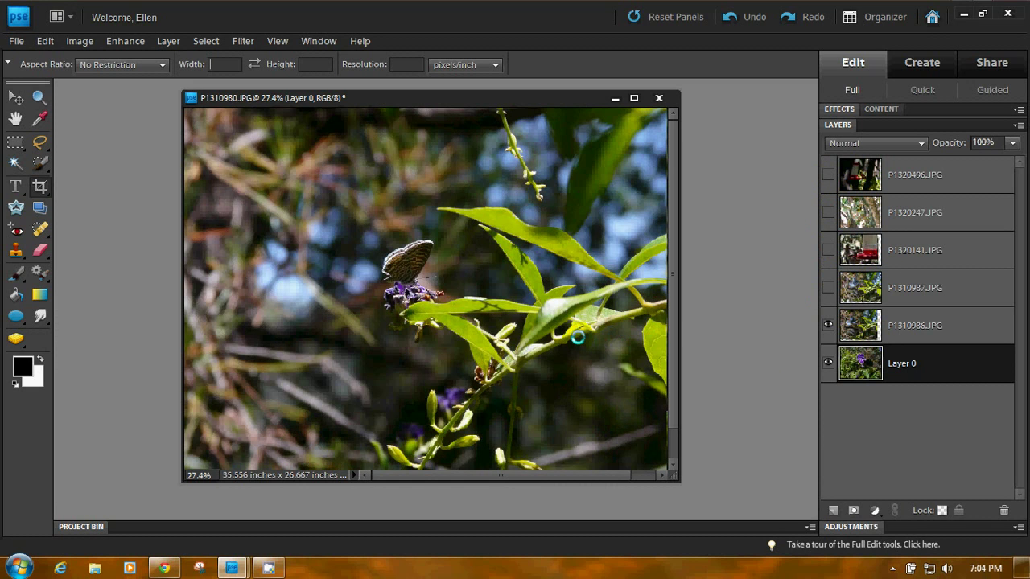
Fit the image on screen and realign the butterfly and hummingbird layers with the Move tool
left_click(276, 40)
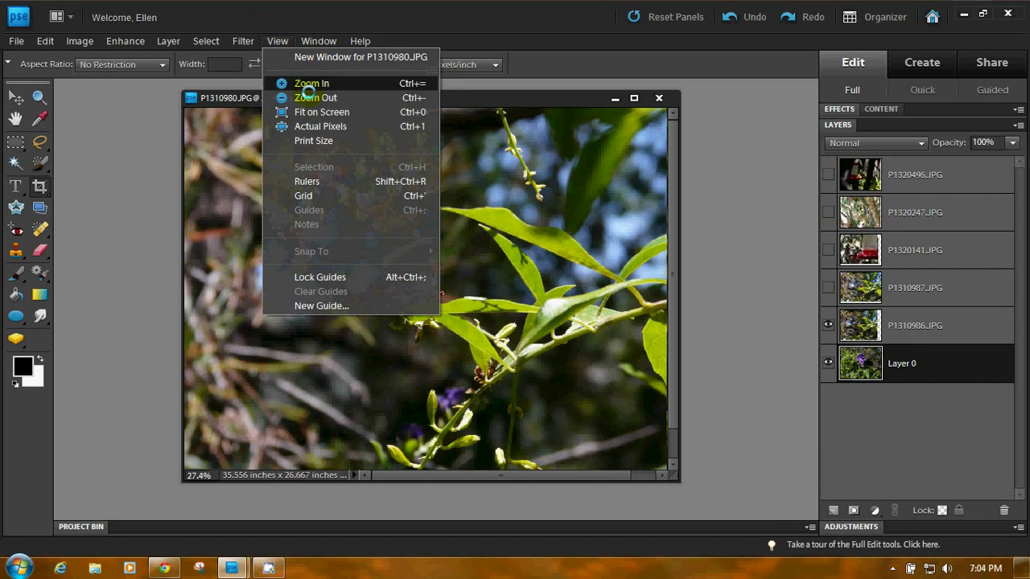
left_click(310, 110)
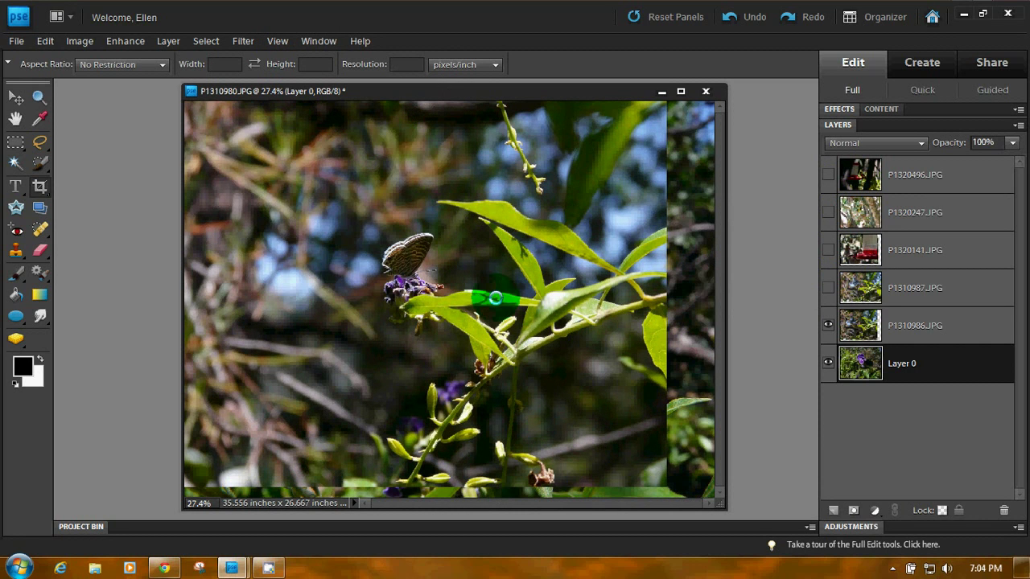
left_click(15, 95)
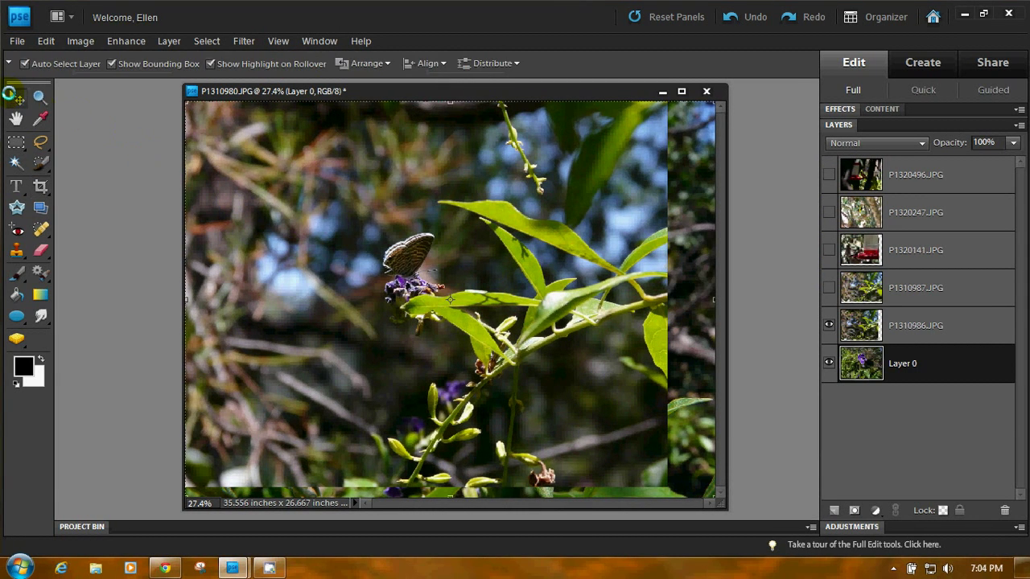
left_click_drag(464, 289, 512, 292)
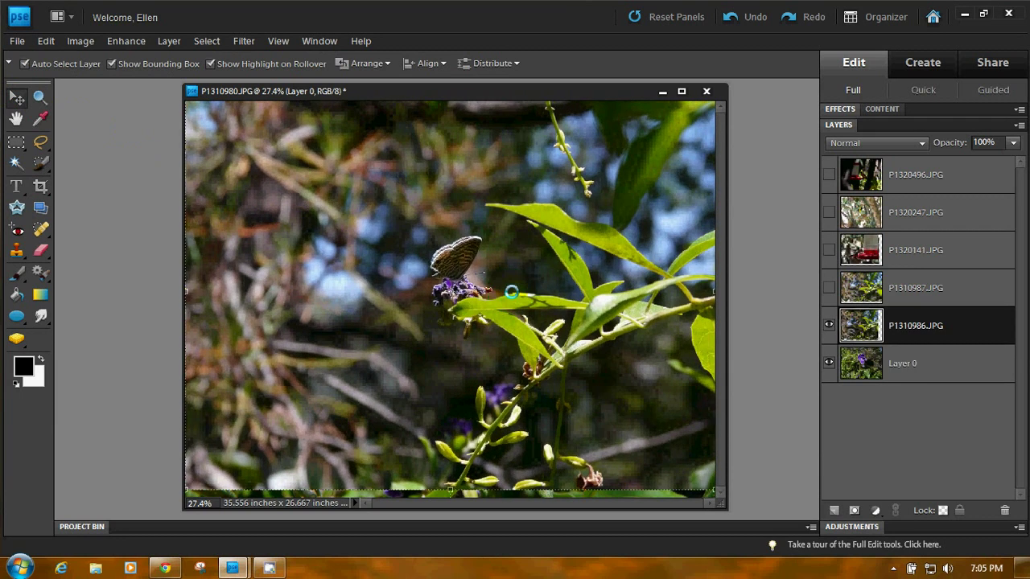
mouse_move(668, 312)
left_mouse_down()
mouse_move(668, 330)
mouse_move(668, 320)
left_mouse_up()
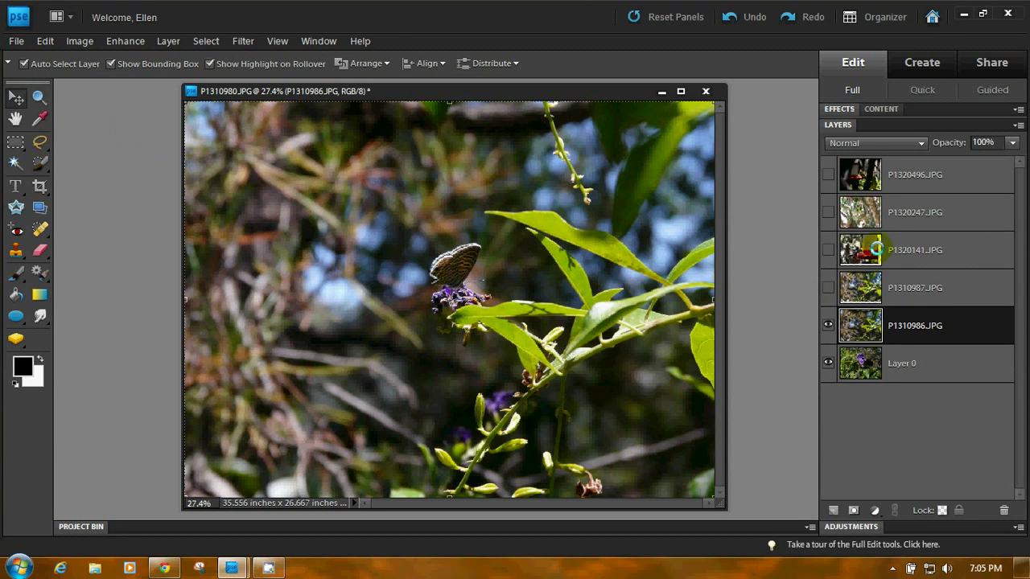
left_click(828, 245)
left_click_drag(552, 264, 600, 287)
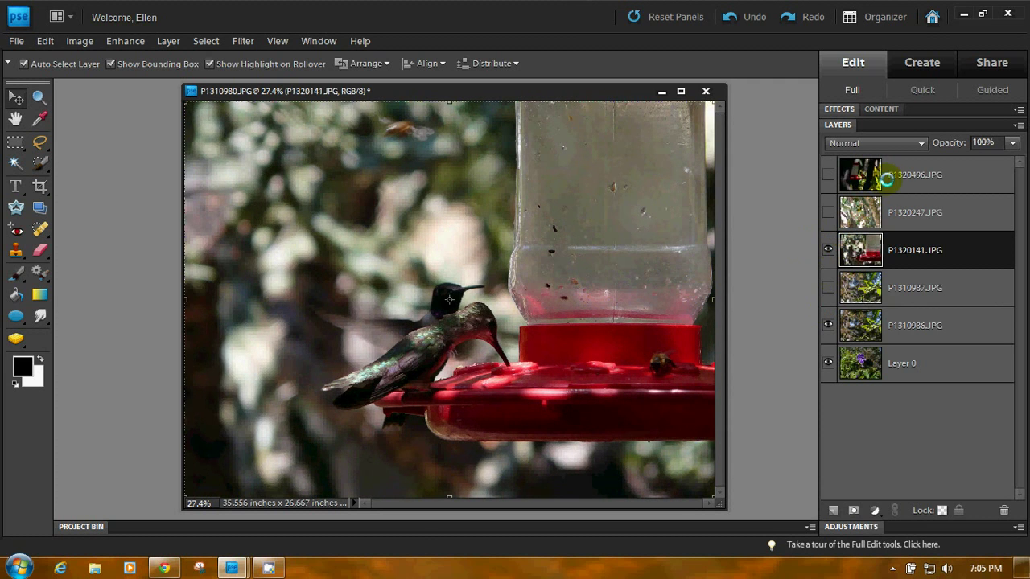
Show the yellow bird and oriole layers, shift each about 16 px right, refit, and show P1310987
left_click(828, 212)
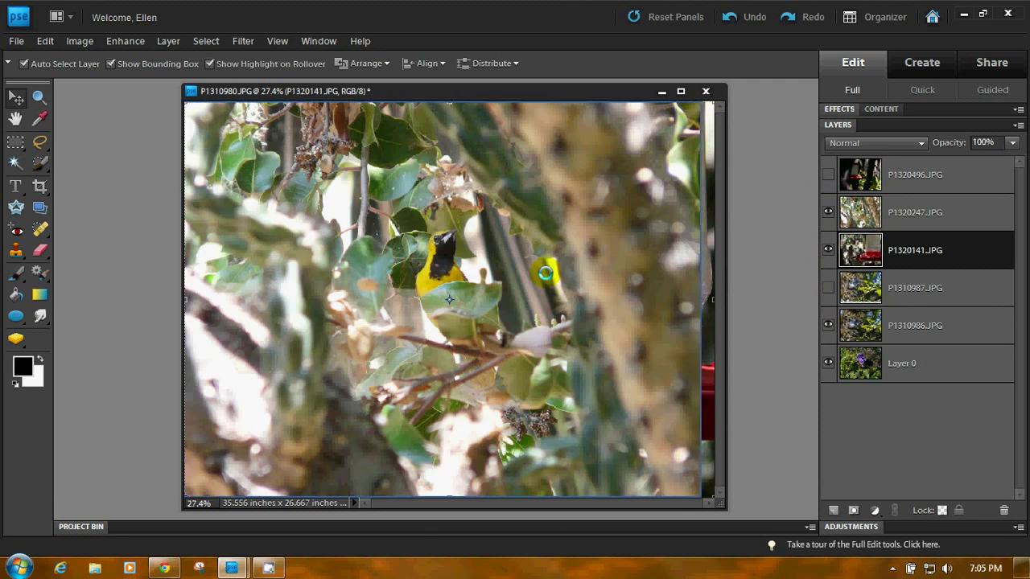
left_click_drag(509, 281, 523, 284)
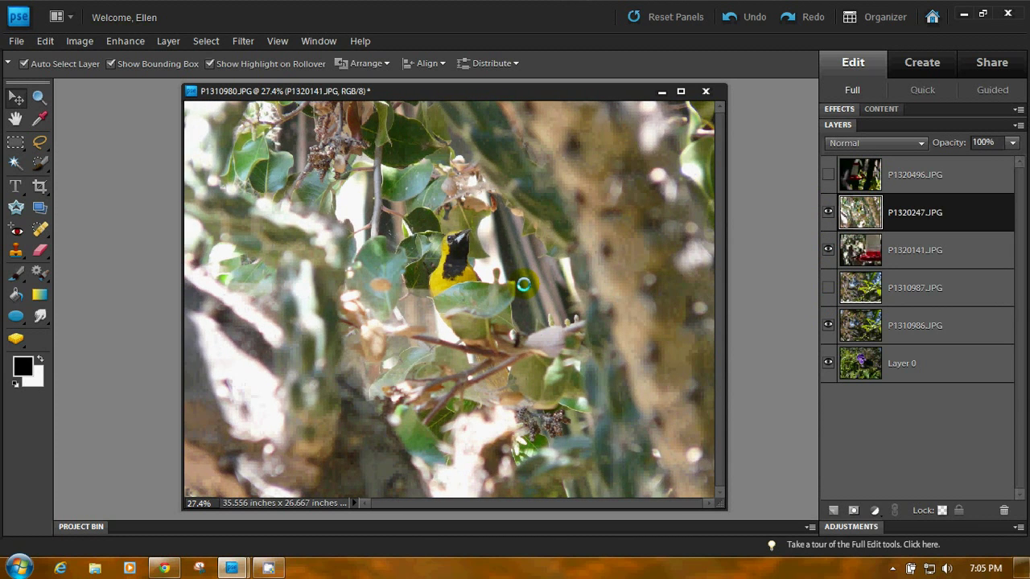
left_click(827, 173)
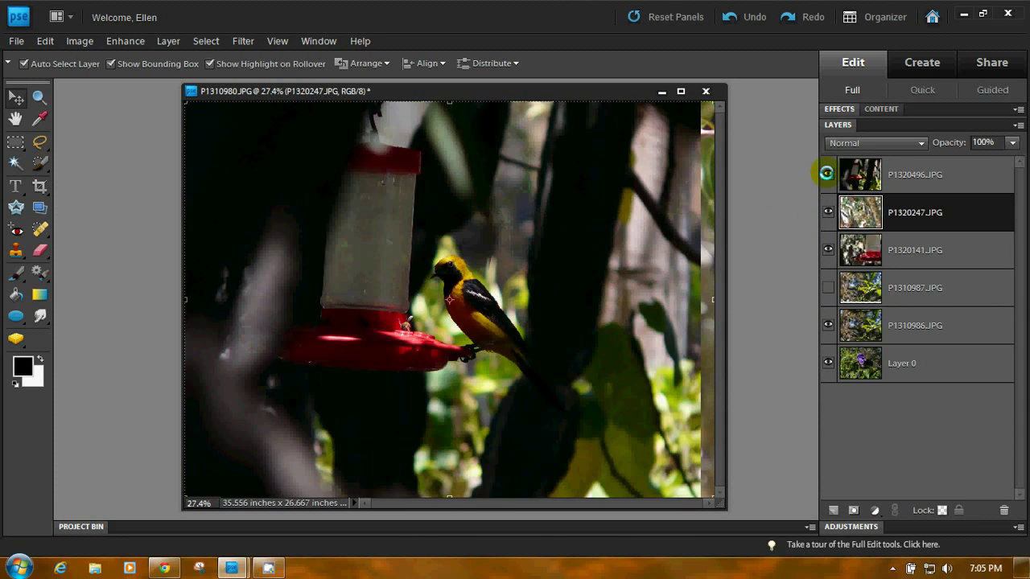
left_click_drag(539, 253, 552, 253)
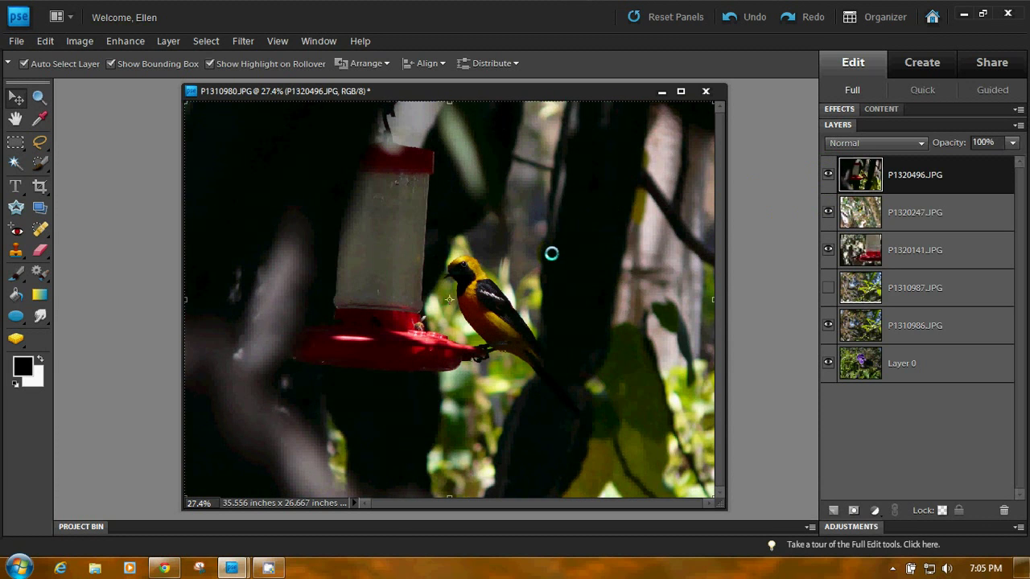
left_click(277, 40)
left_click(317, 110)
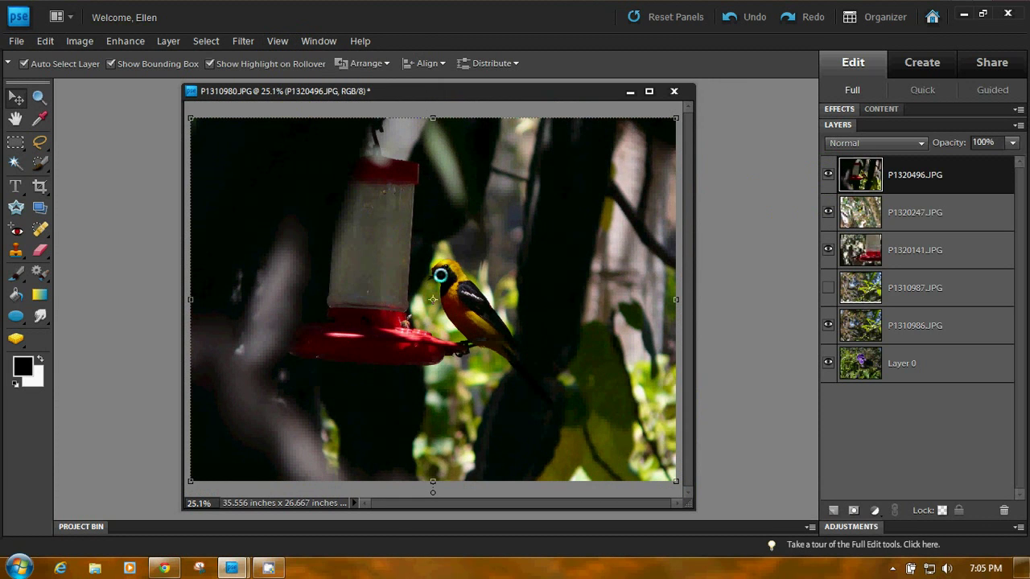
left_click(828, 283)
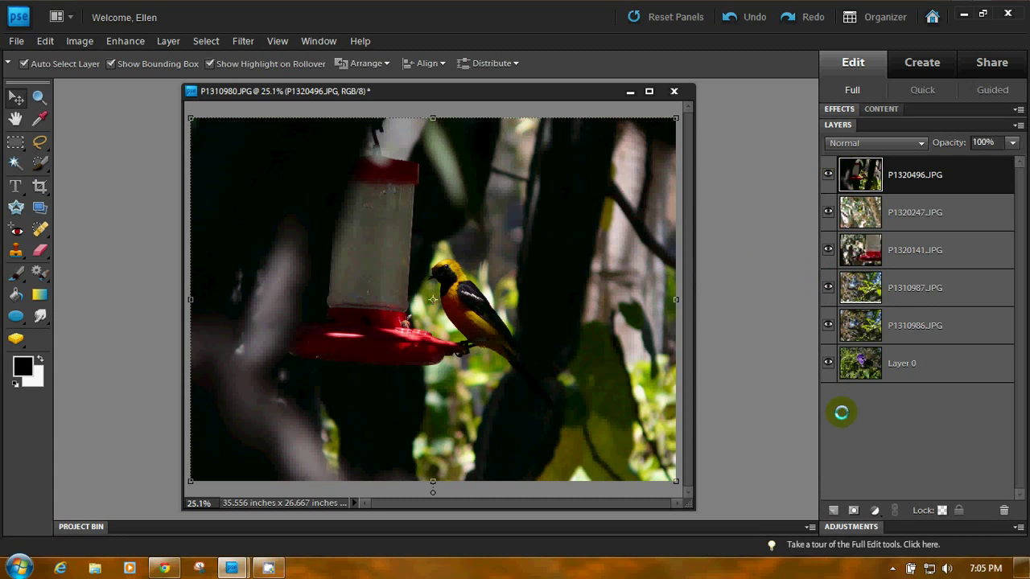
Crop the whole layered image to a width of 200 px at 72 pixels/inch
left_click(41, 187)
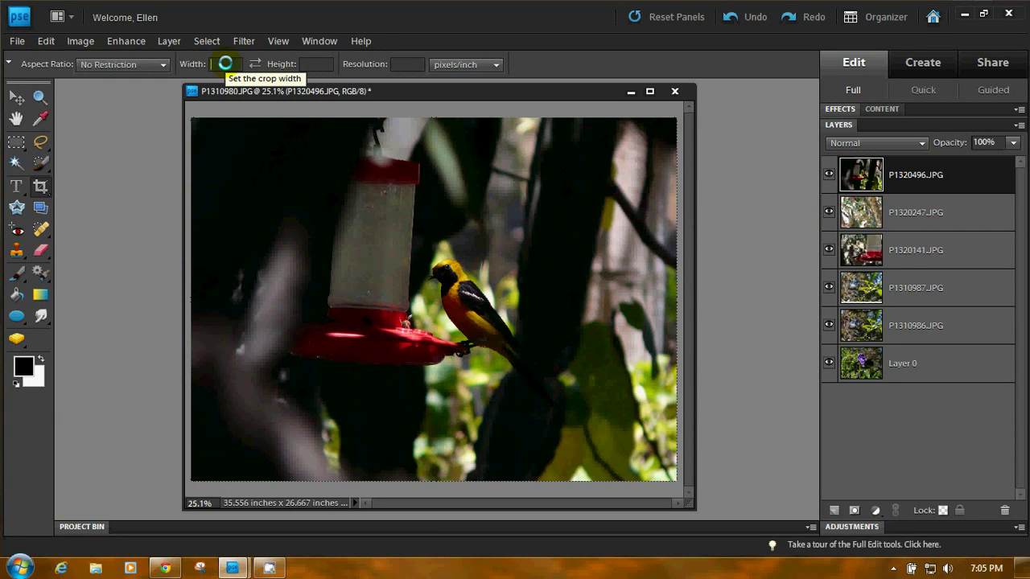
type("200")
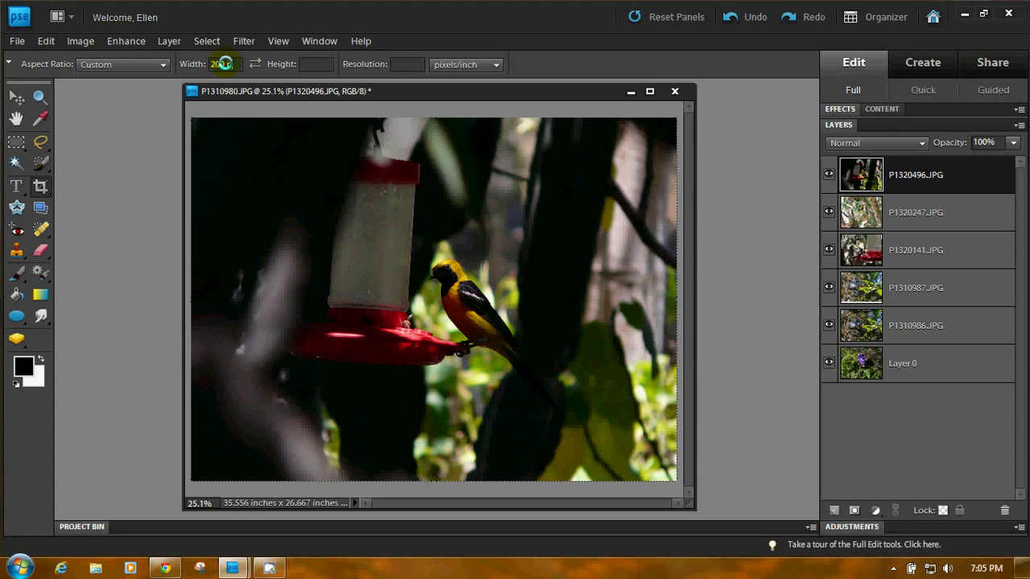
key("Return")
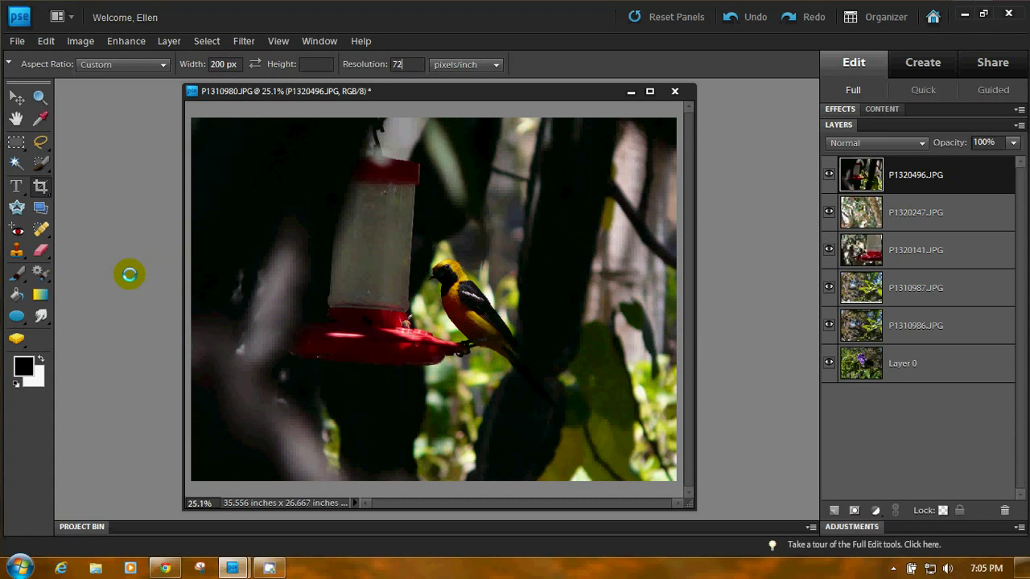
left_click_drag(193, 118, 678, 478)
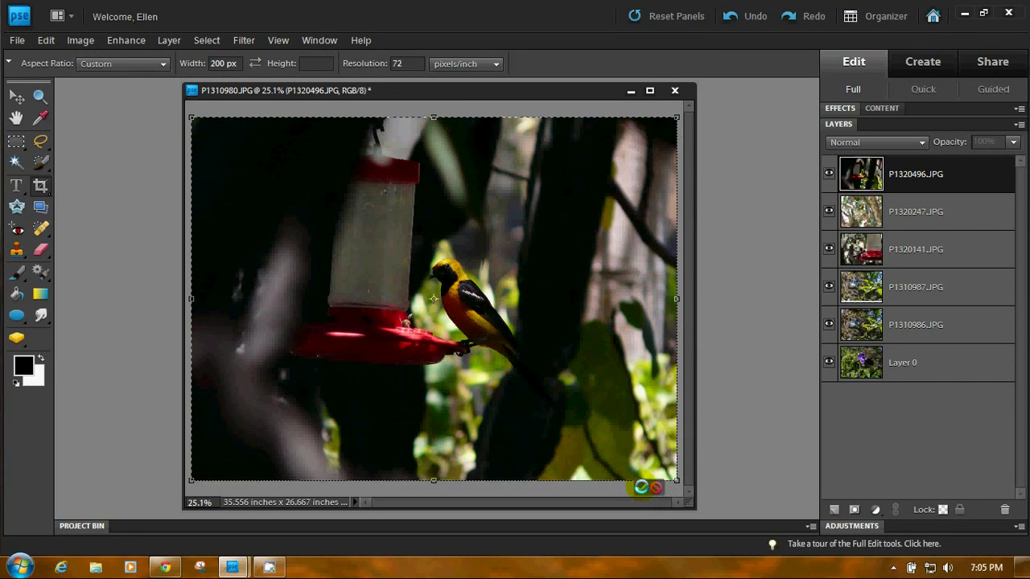
left_click(642, 487)
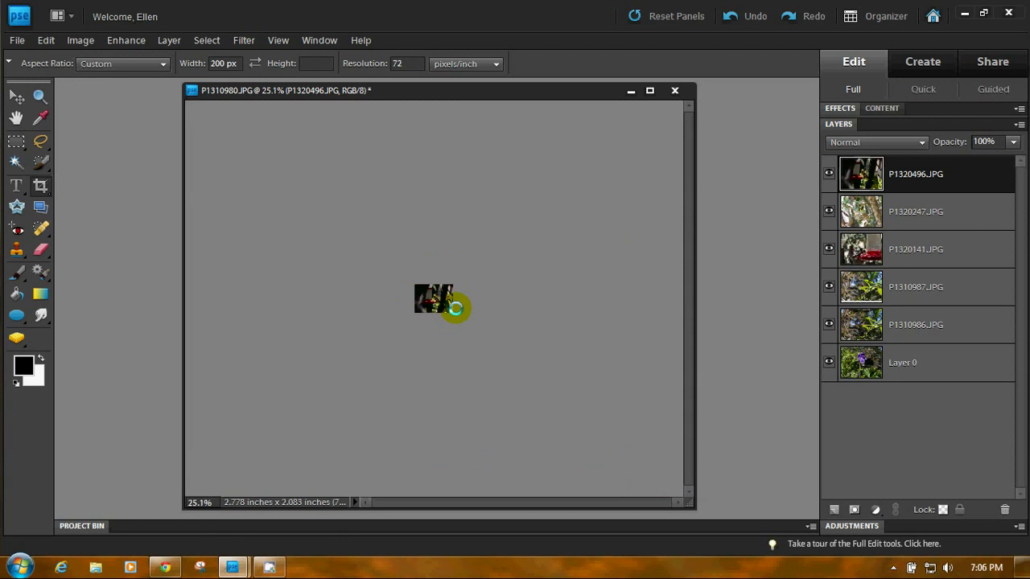
In Save for Web, resize the image from 200 to 250 pixels wide (250 × 188)
left_click(15, 40)
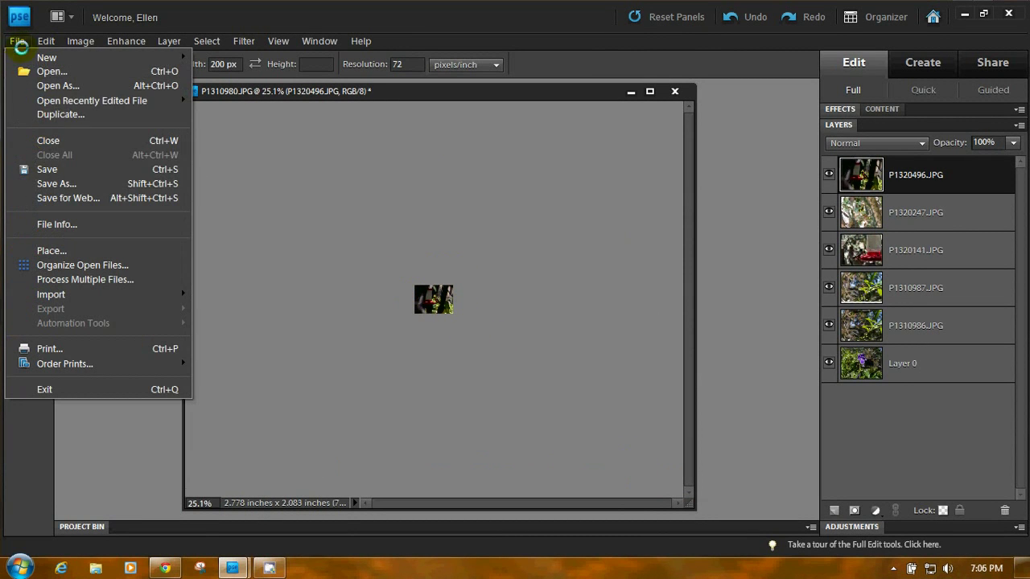
left_click(62, 198)
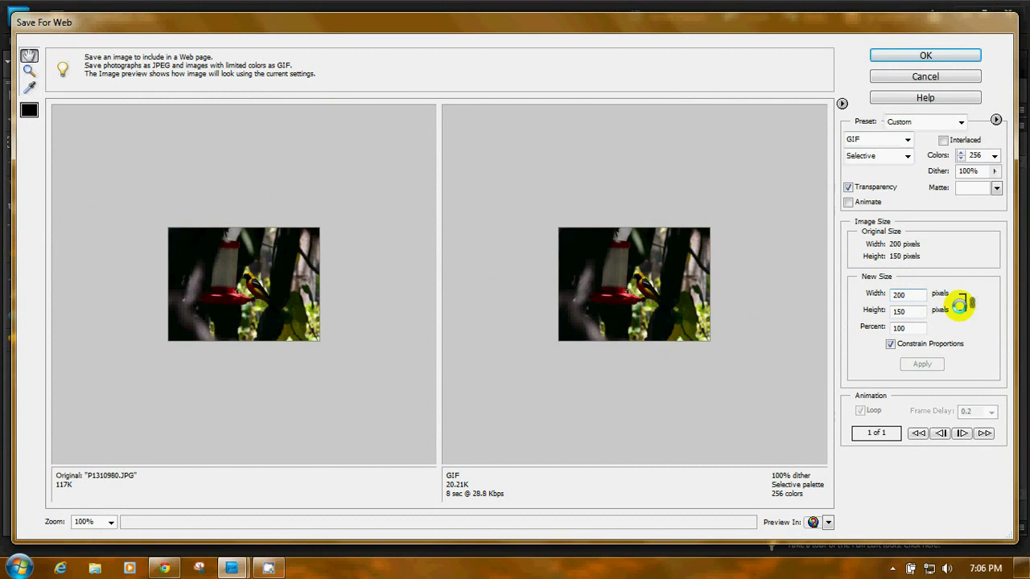
left_click_drag(909, 294, 889, 294)
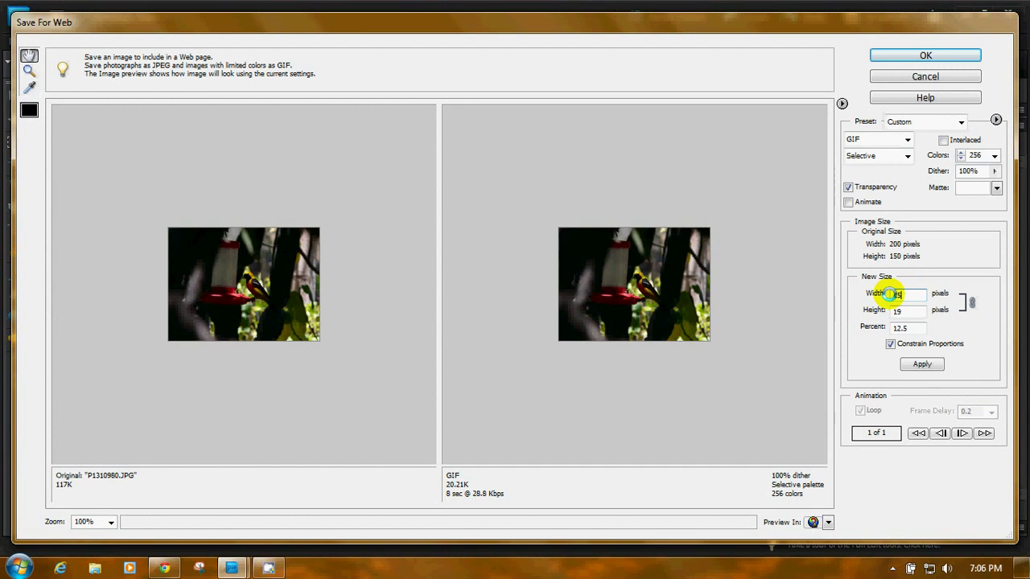
type("250")
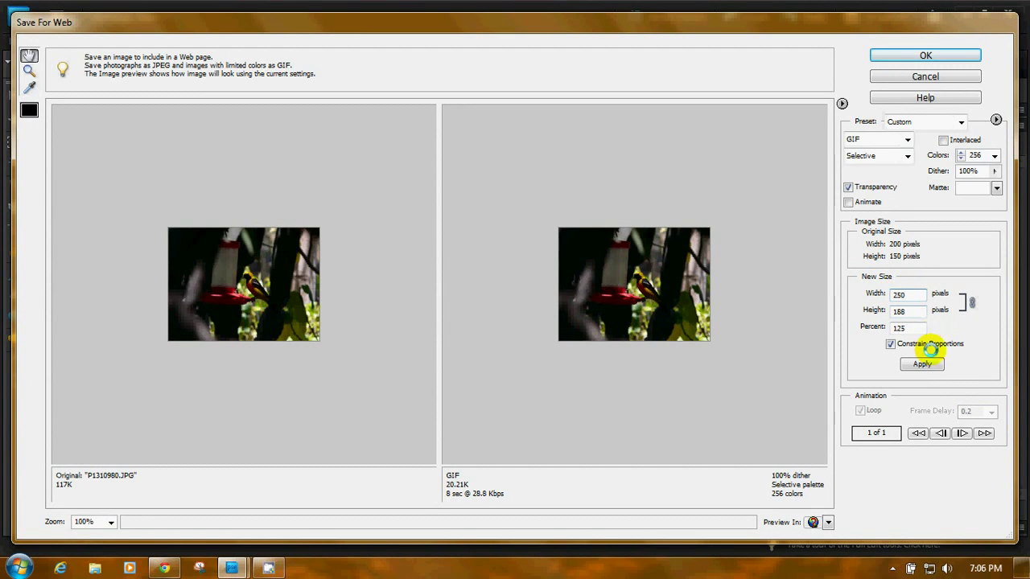
left_click(924, 364)
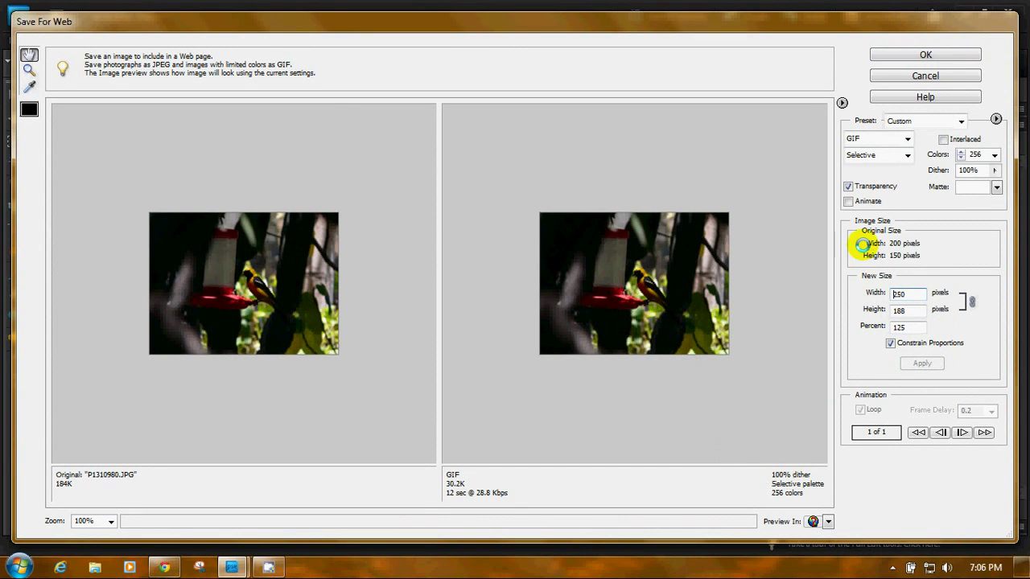
Make the GIF a looping animation, keeping the 0.2 s frame delay
left_click(851, 202)
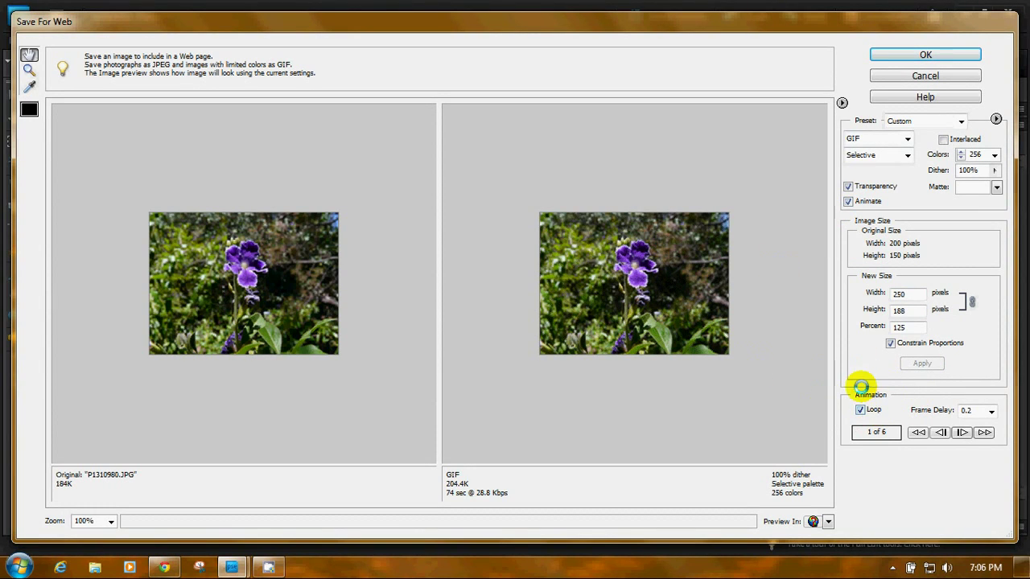
left_click(859, 411)
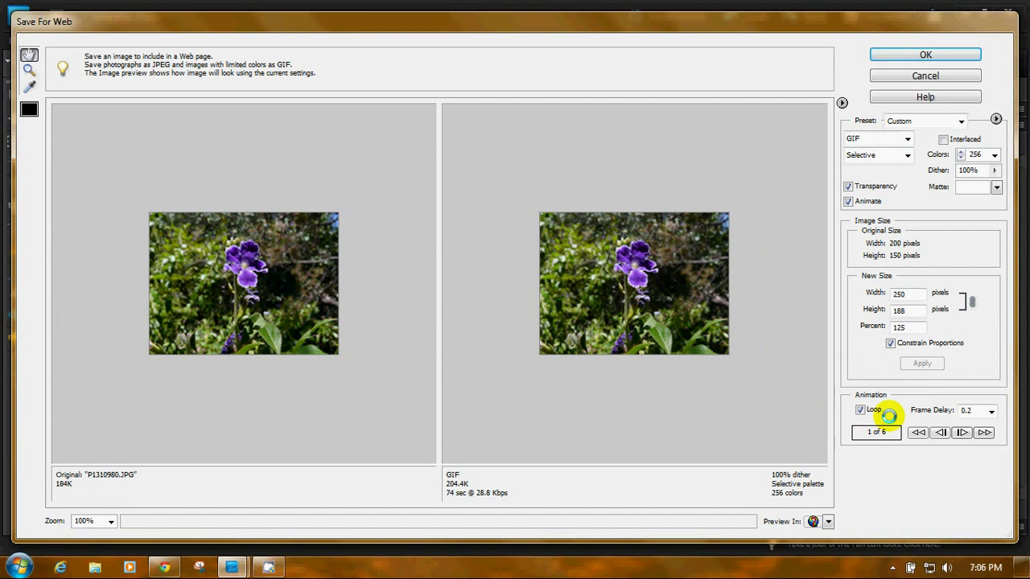
left_click(964, 412)
left_click(939, 418)
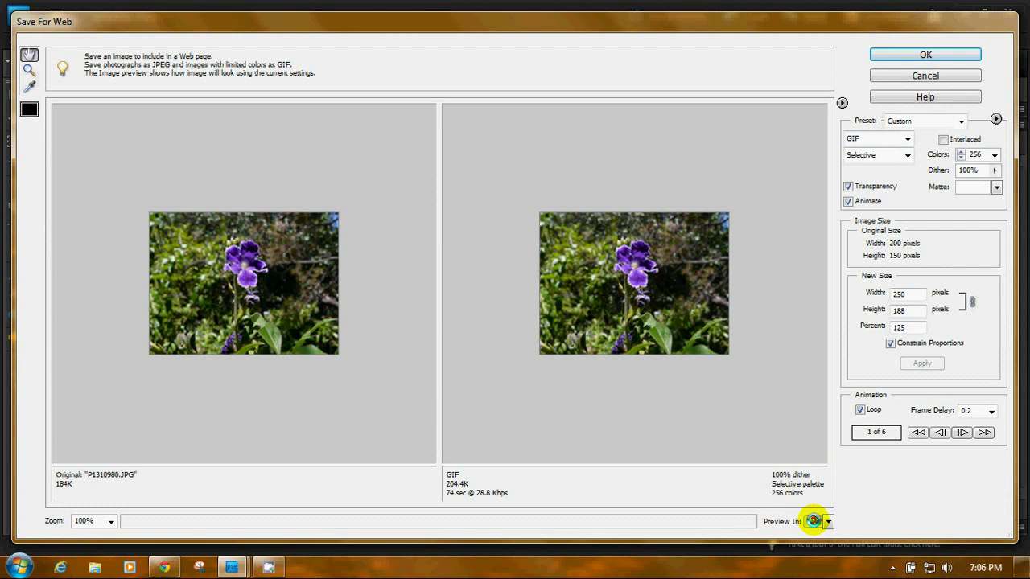
left_click(813, 520)
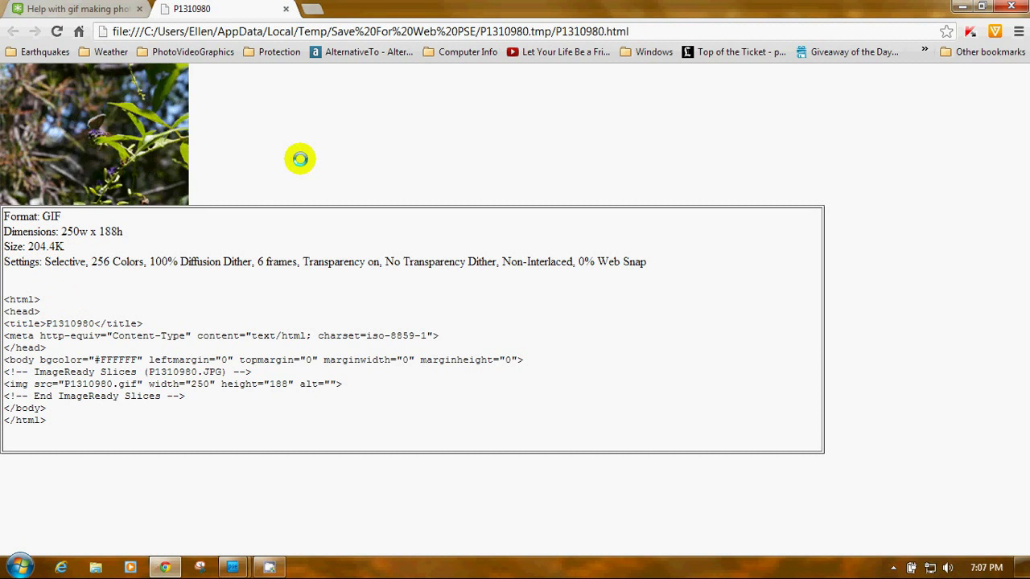
left_click(285, 9)
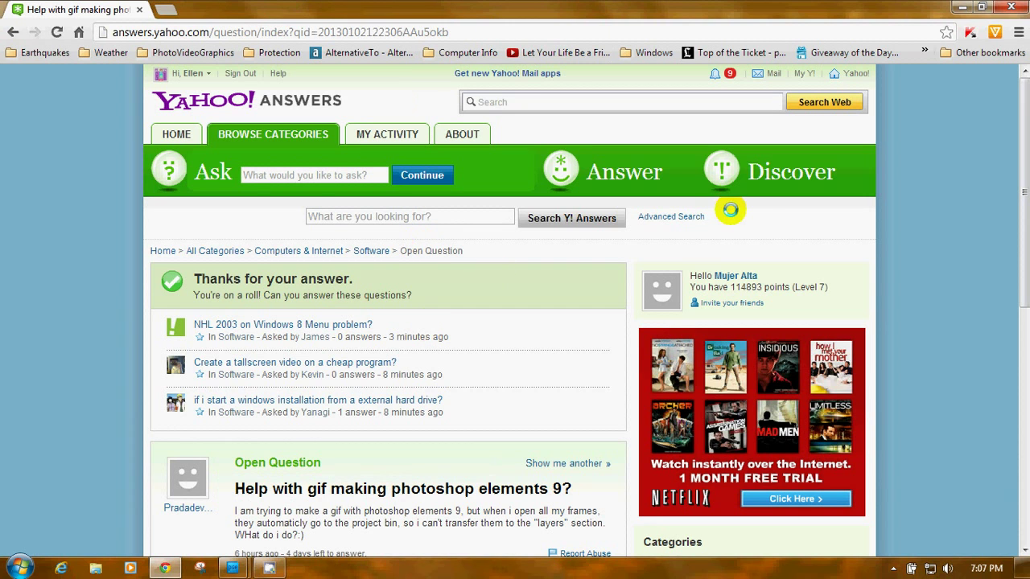
left_click(962, 7)
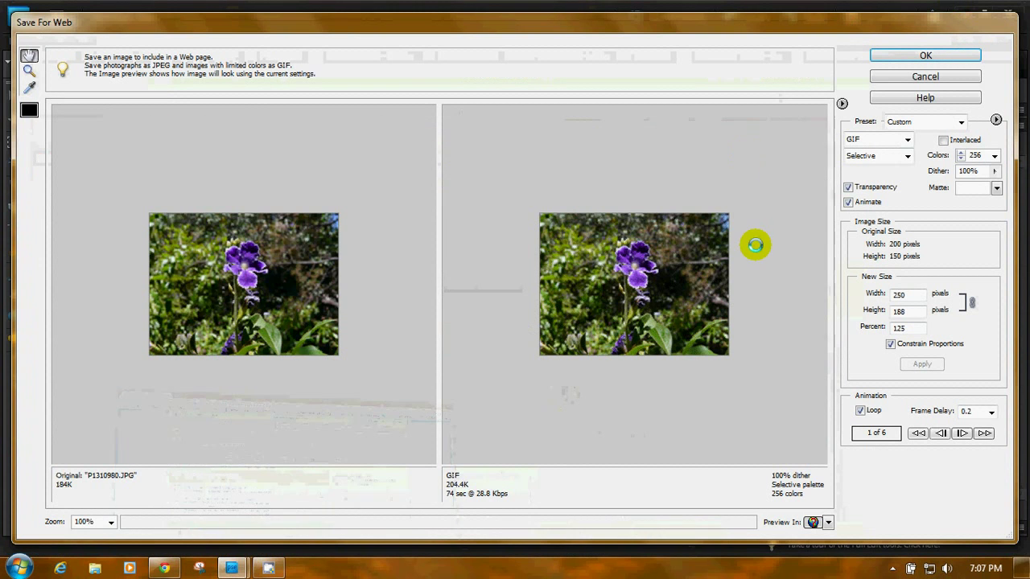
Change the animation's frame delay from 0.2 to 0.35 seconds
left_click(631, 377)
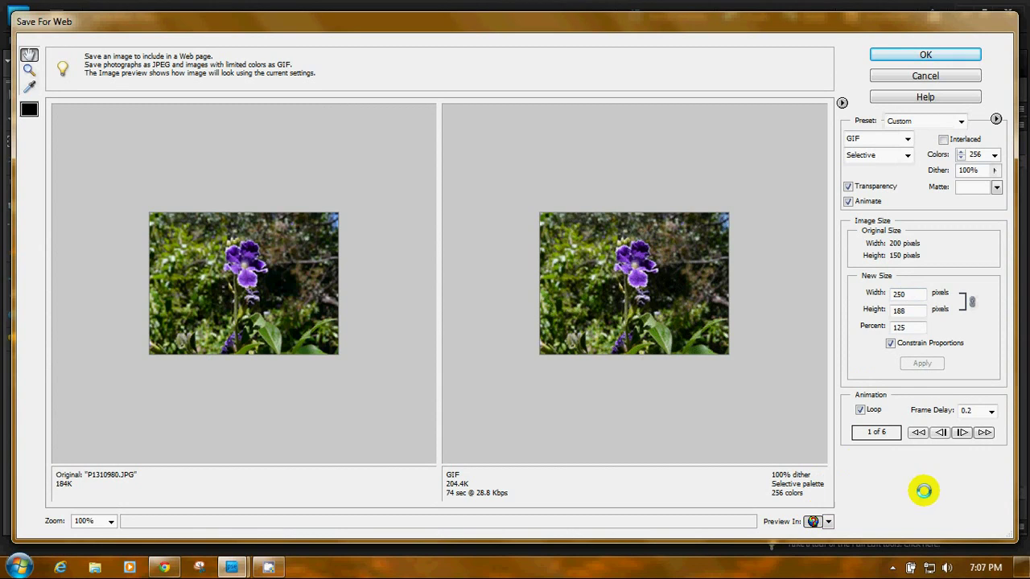
left_click(991, 411)
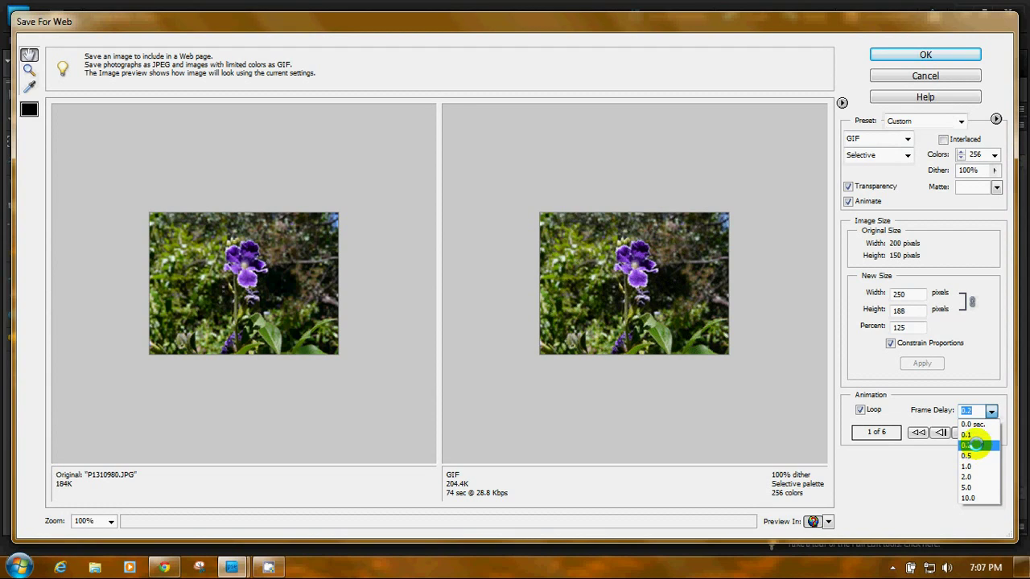
left_click(935, 473)
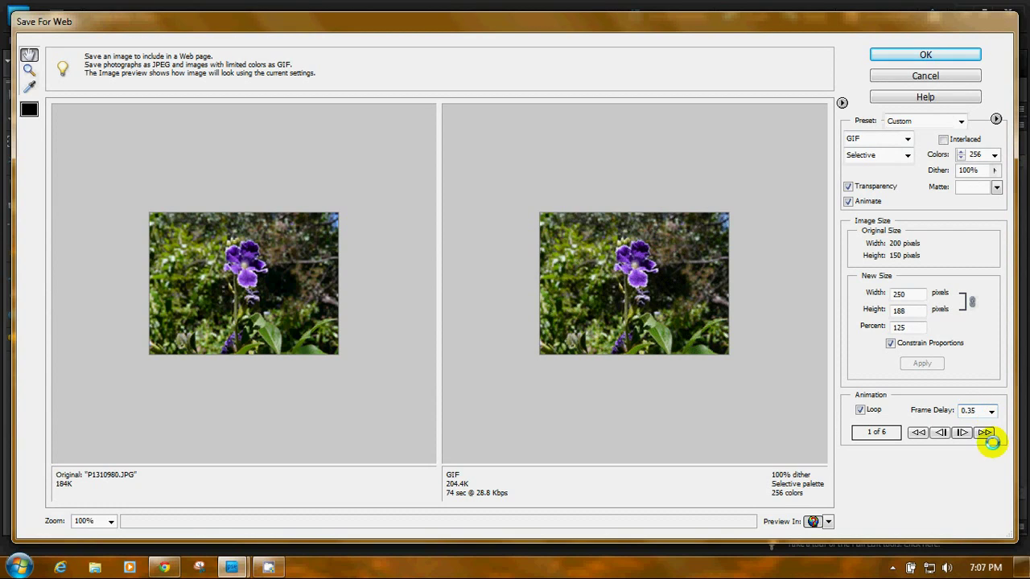
type("5")
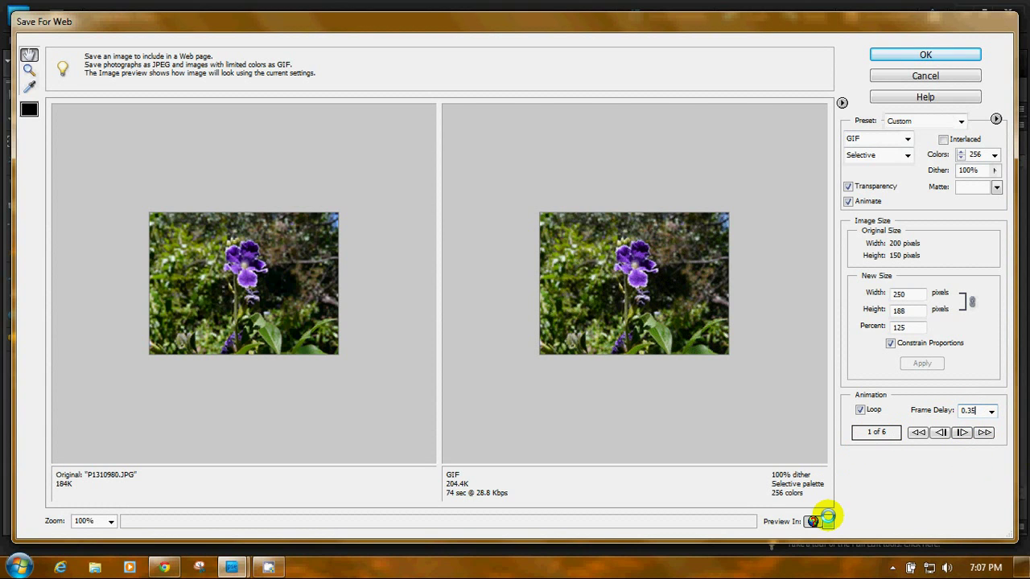
left_click(812, 521)
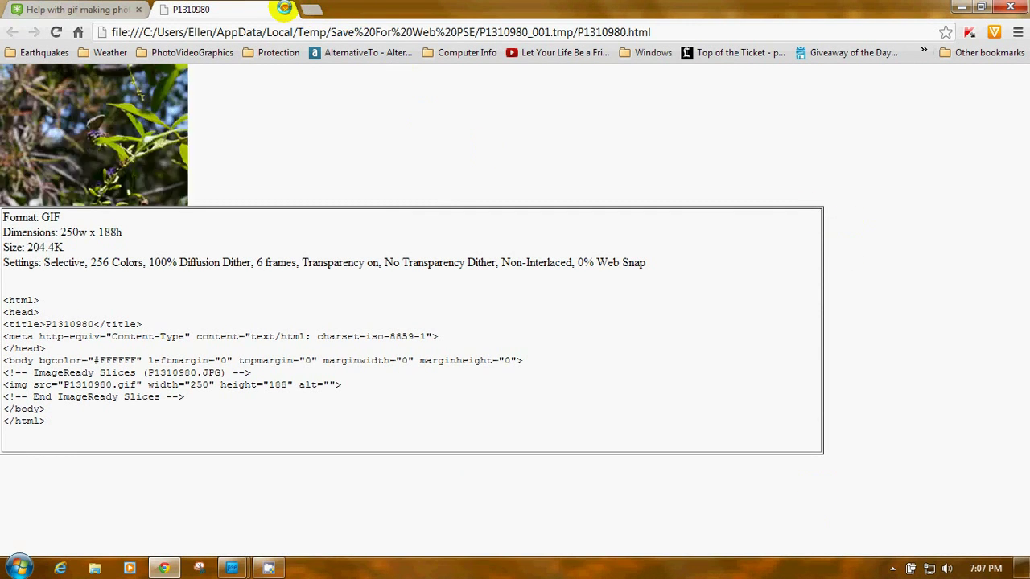
left_click(285, 9)
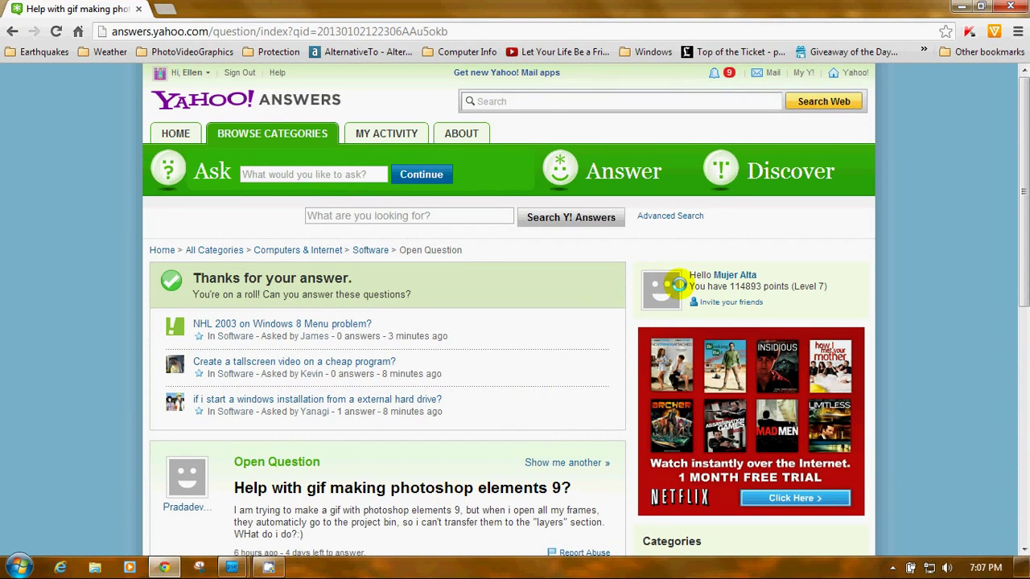
left_click(962, 10)
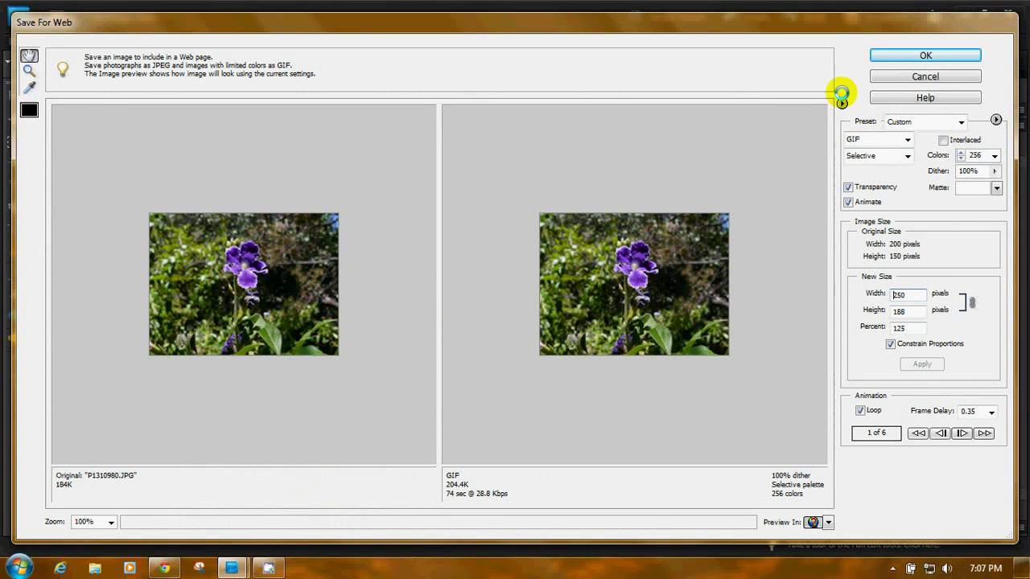
left_click(925, 56)
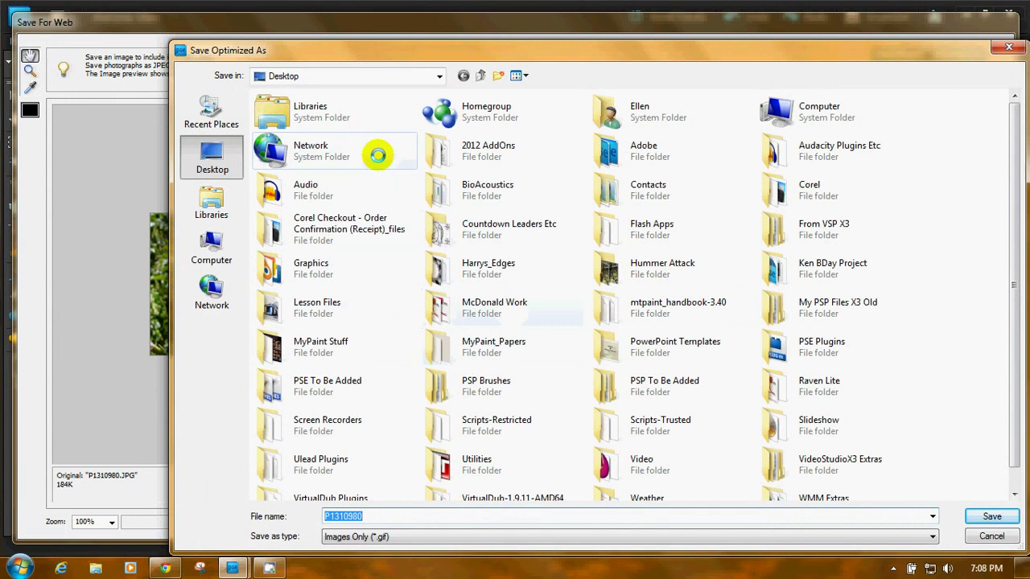
left_click(213, 201)
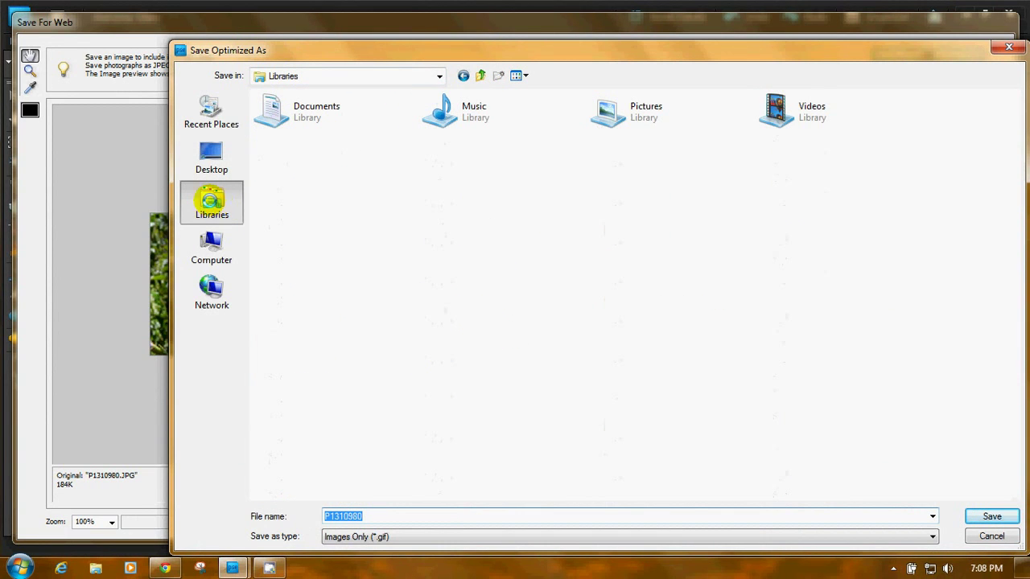
double_click(624, 114)
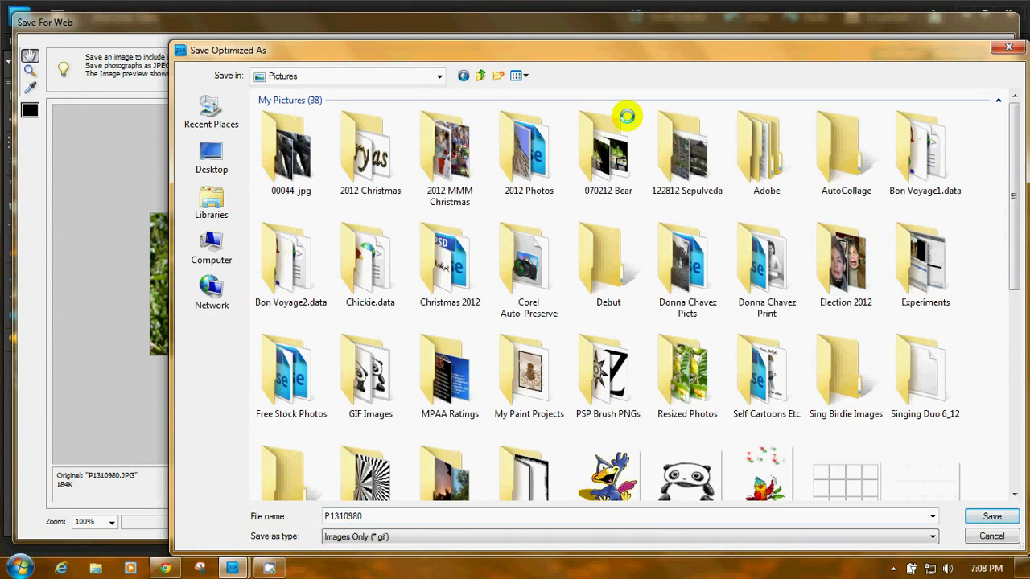
left_click(346, 517)
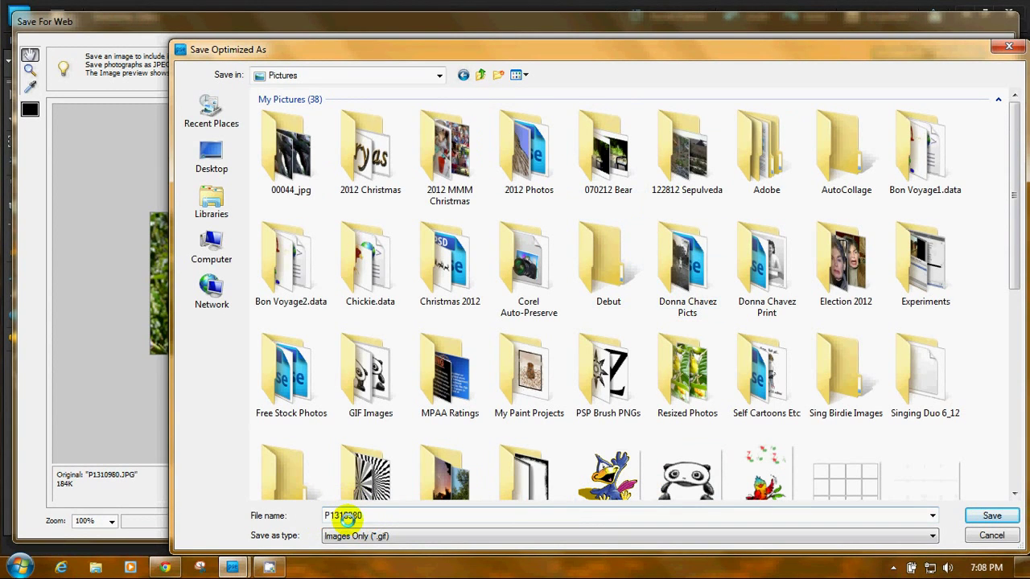
left_click(366, 519)
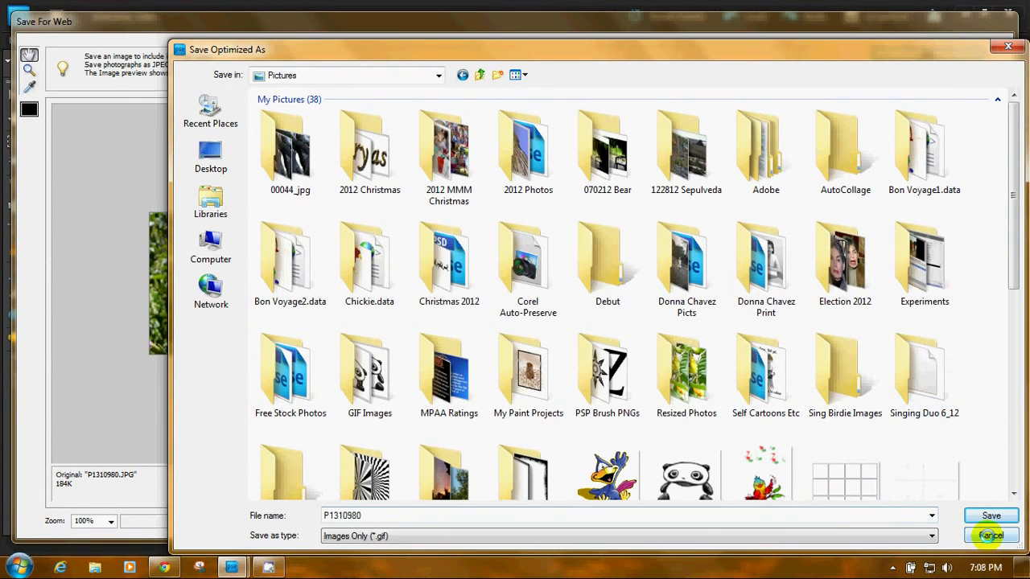
left_click(990, 535)
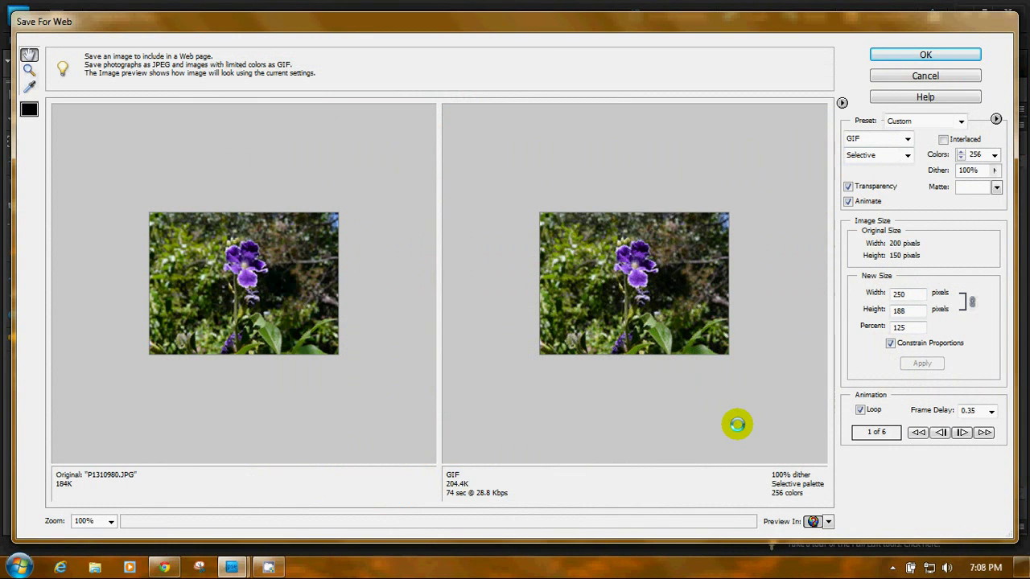